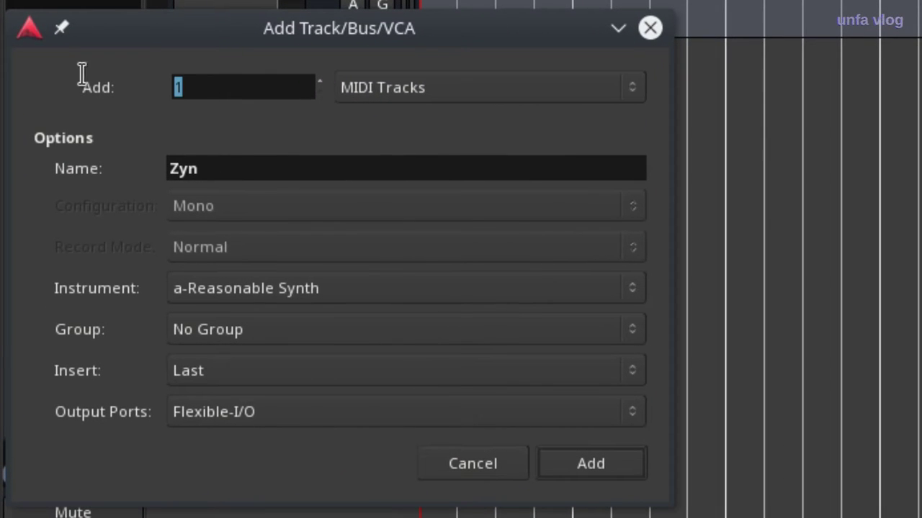
# Step: Pick ZynAddSubFX (LV2) as the instrument and create the four Zyn MIDI tracks
pyautogui.click(329, 286)
pyautogui.scroll(-15, 329, 281)
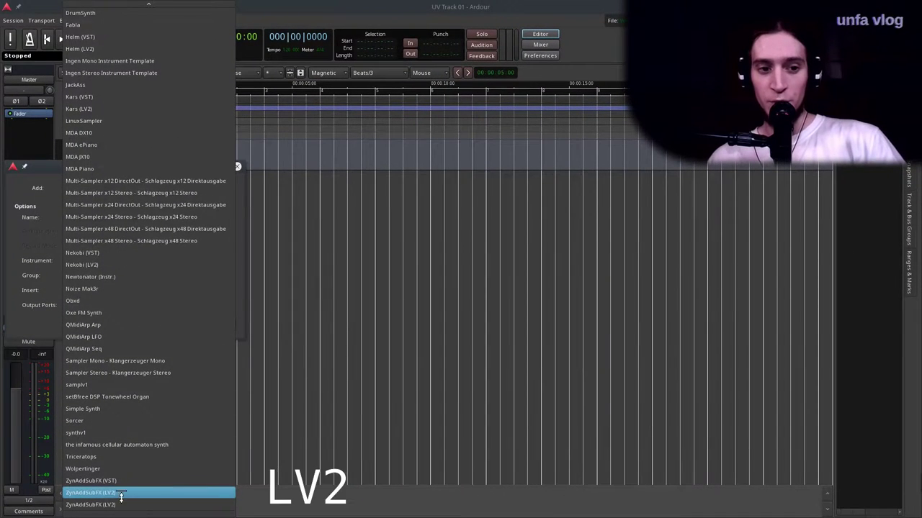
pyautogui.click(121, 494)
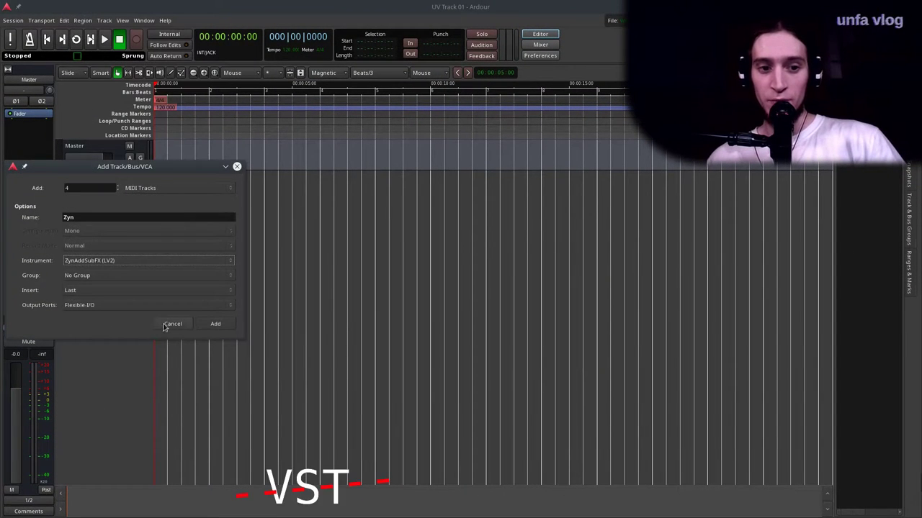
pyautogui.click(216, 324)
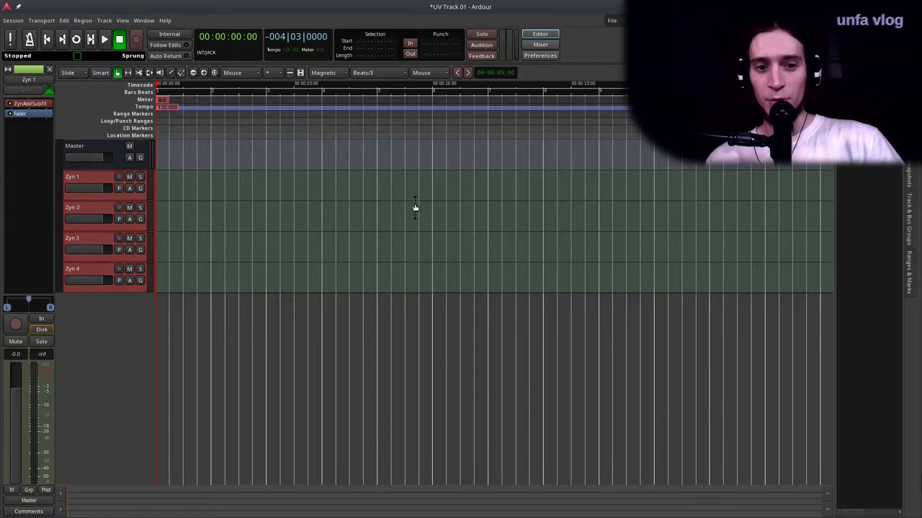
# Step: Bring the baudline analyser window to the front, leaving its options unchanged
pyautogui.hotkey('alt', 'Tab')
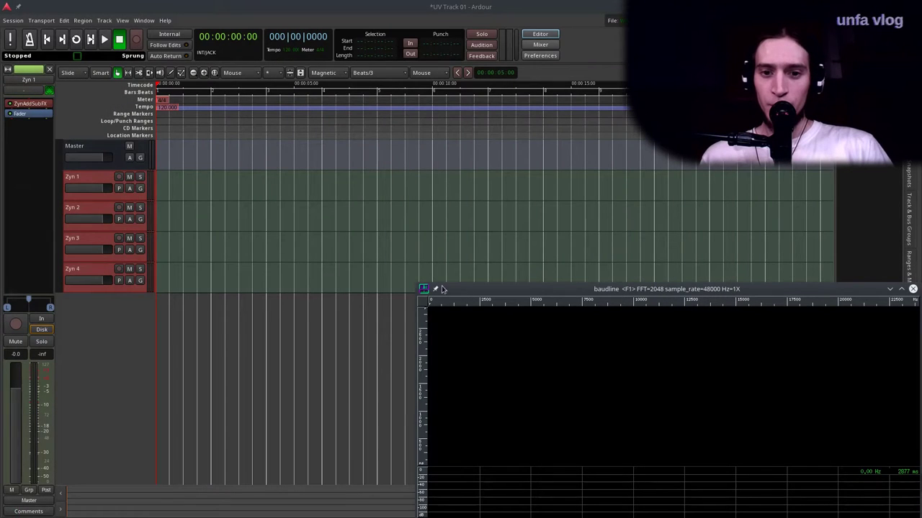
pyautogui.rightClick(452, 289)
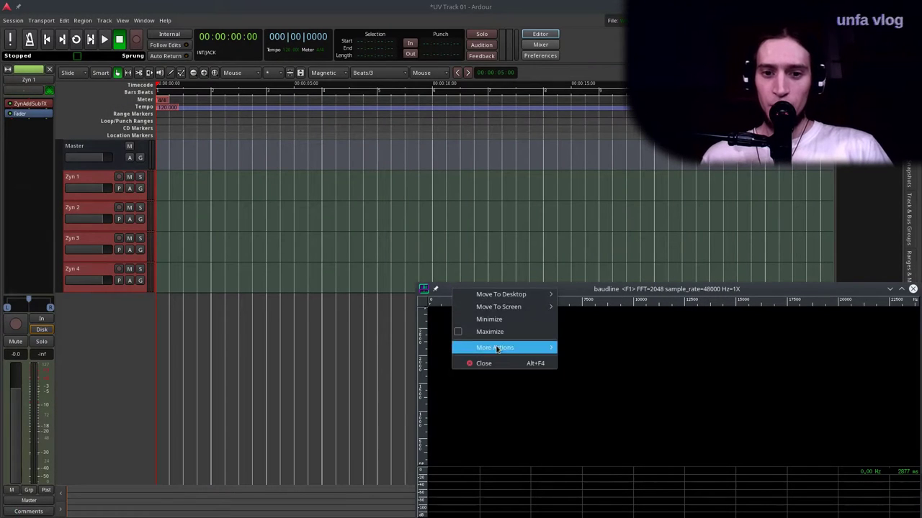
pyautogui.moveTo(499, 350)
pyautogui.click(453, 289)
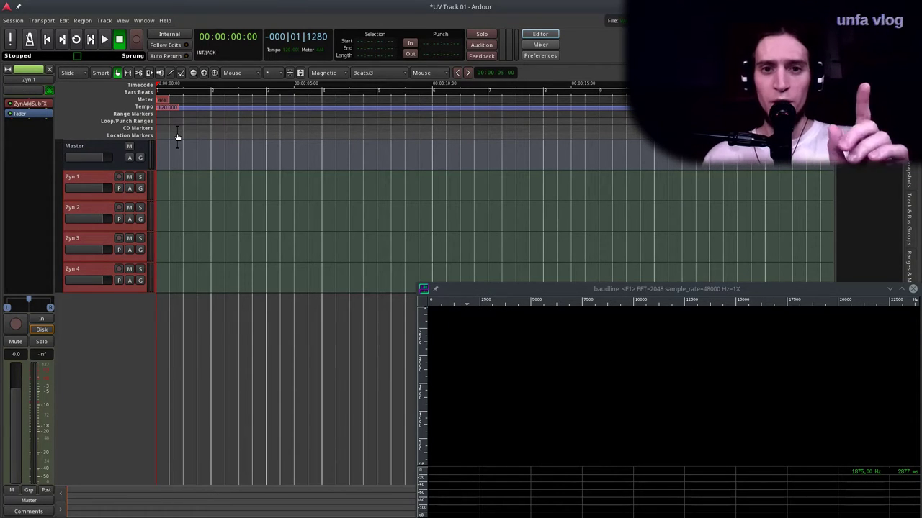
# Step: Route the Master output to Calf Sidechain Compressor In L/R, dropping the JACK Input Client link
pyautogui.click(108, 162)
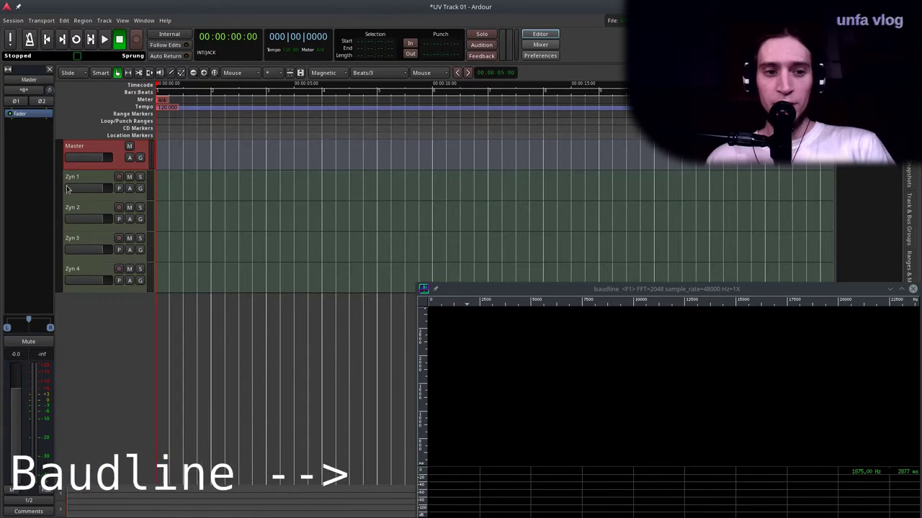
pyautogui.click(28, 500)
pyautogui.click(31, 492)
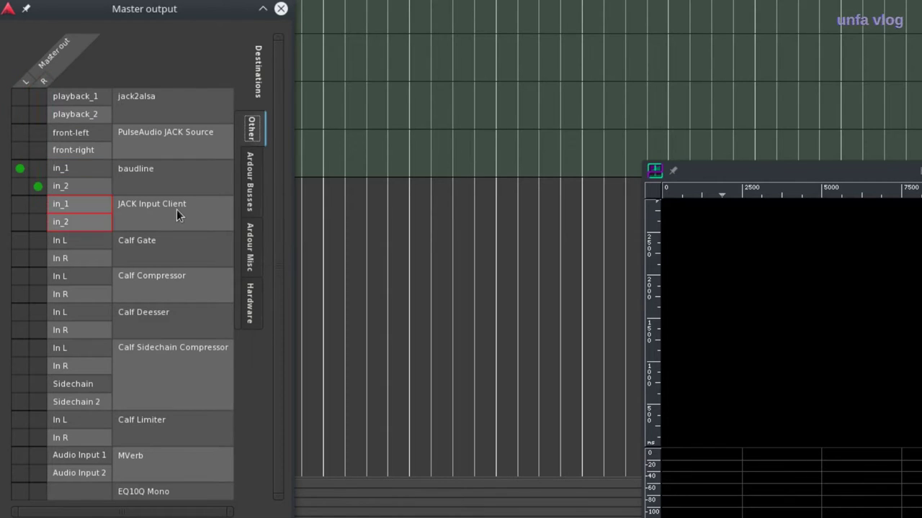
pyautogui.click(19, 206)
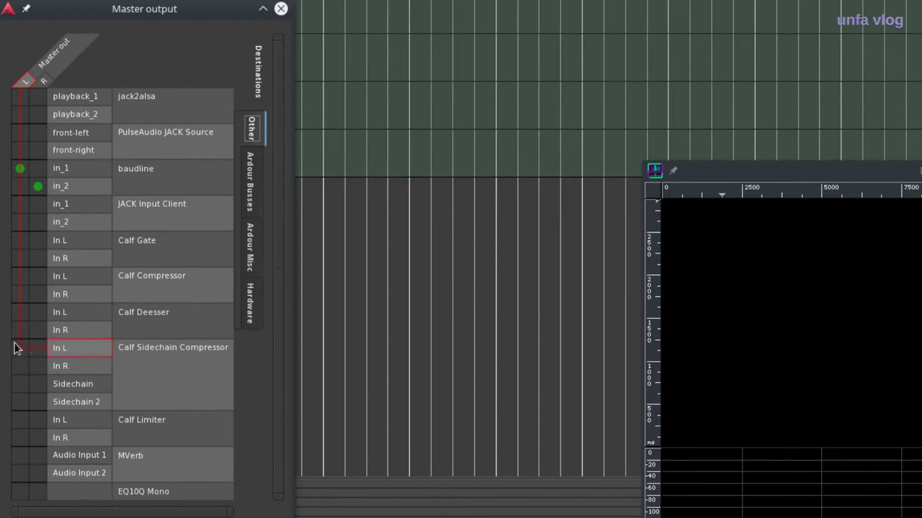
pyautogui.moveTo(13, 353); pyautogui.dragTo(32, 370)
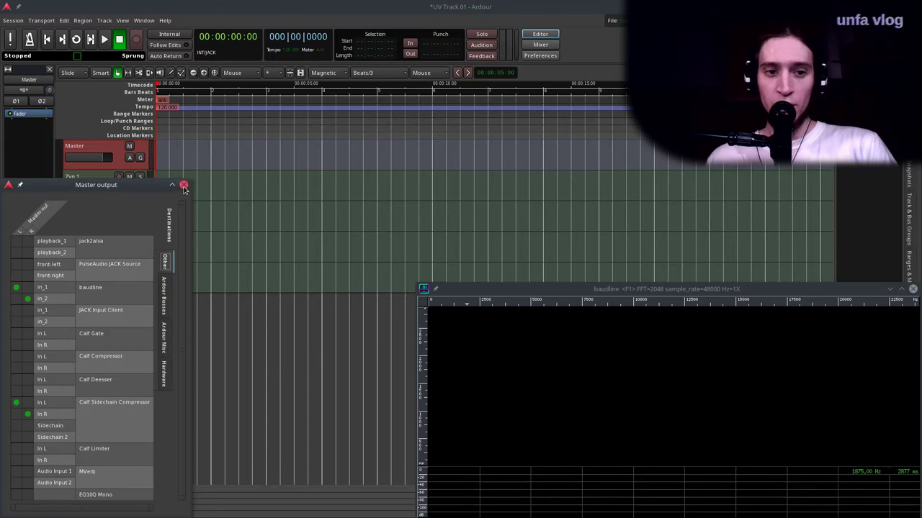
pyautogui.click(184, 186)
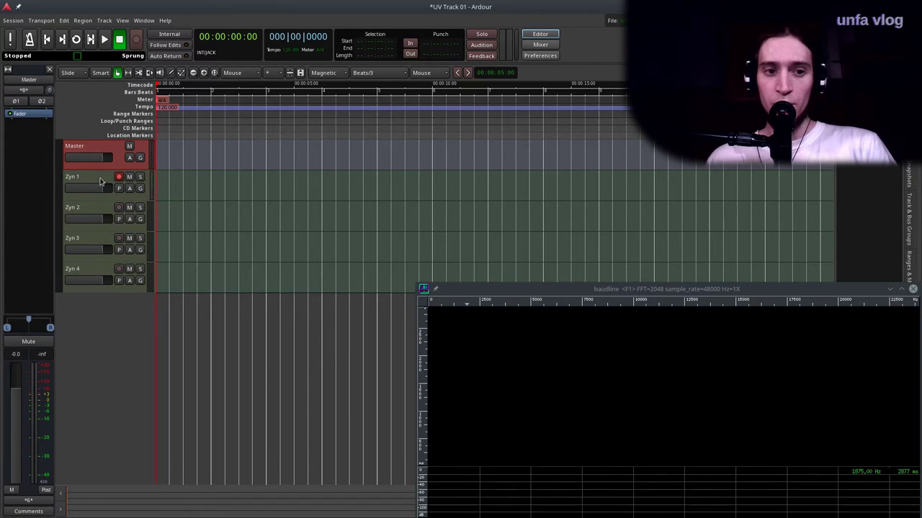
# Step: Feed the Zyn 1 track's MIDI input from the Oxygen 49 MIDI 1 keyboard
pyautogui.click(84, 179)
pyautogui.click(24, 91)
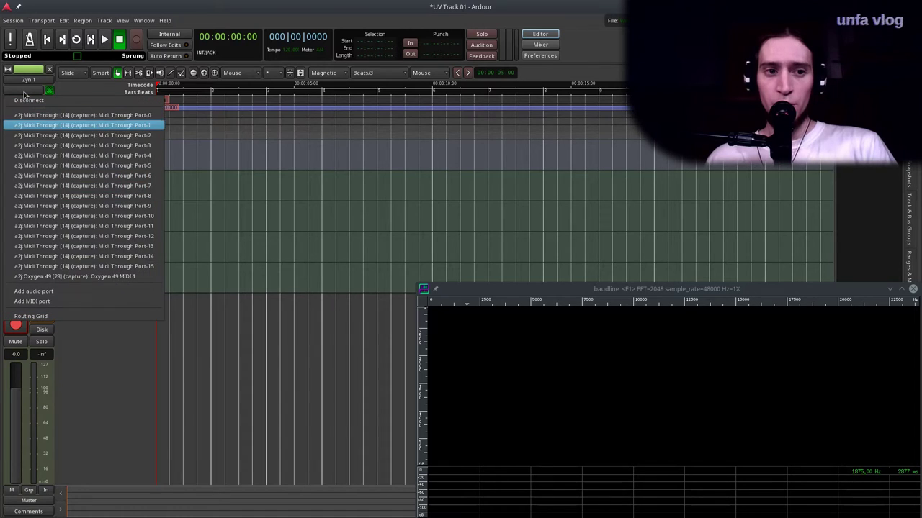
pyautogui.click(31, 276)
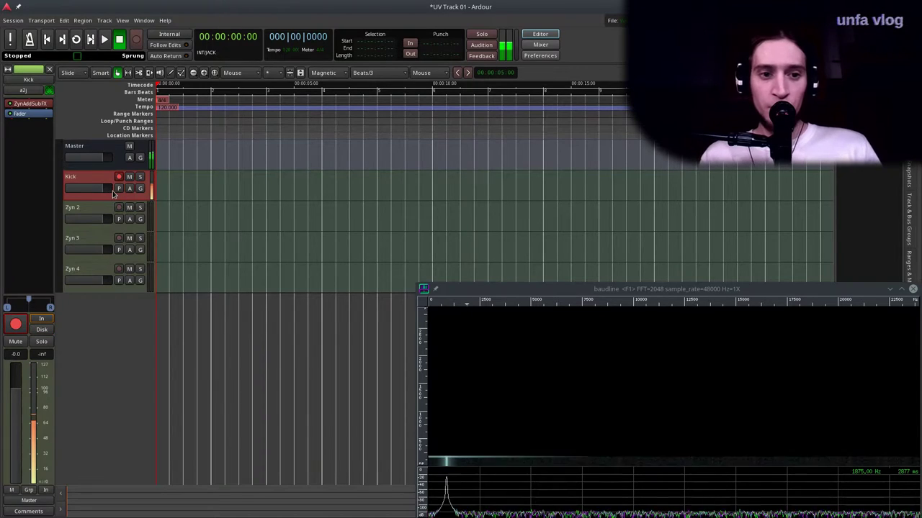
# Step: Open the ZynAddSubFX interface and set the part to receive on Drms10
pyautogui.doubleClick(39, 105)
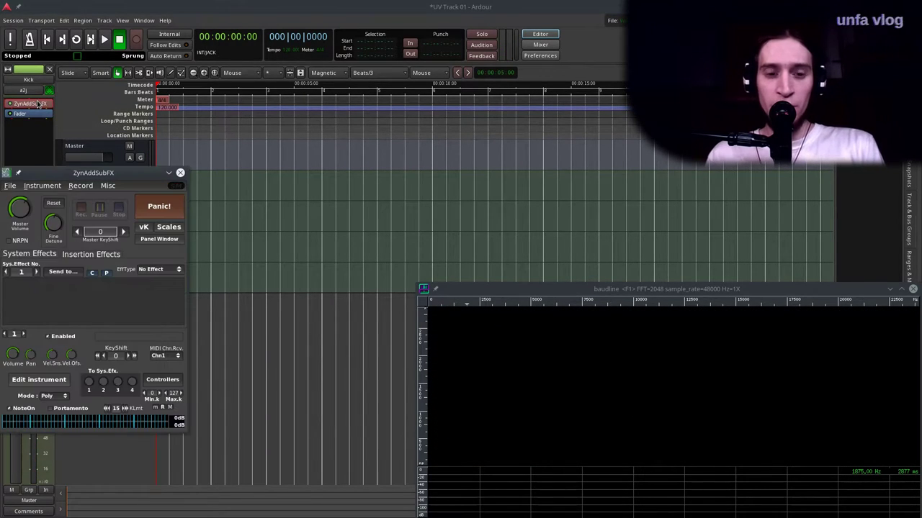
pyautogui.moveTo(77, 172); pyautogui.dragTo(252, 113)
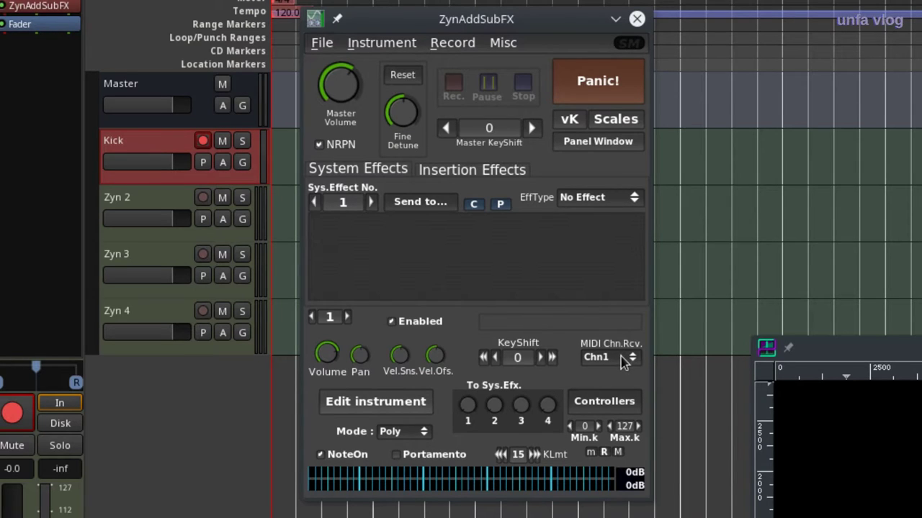
pyautogui.click(624, 363)
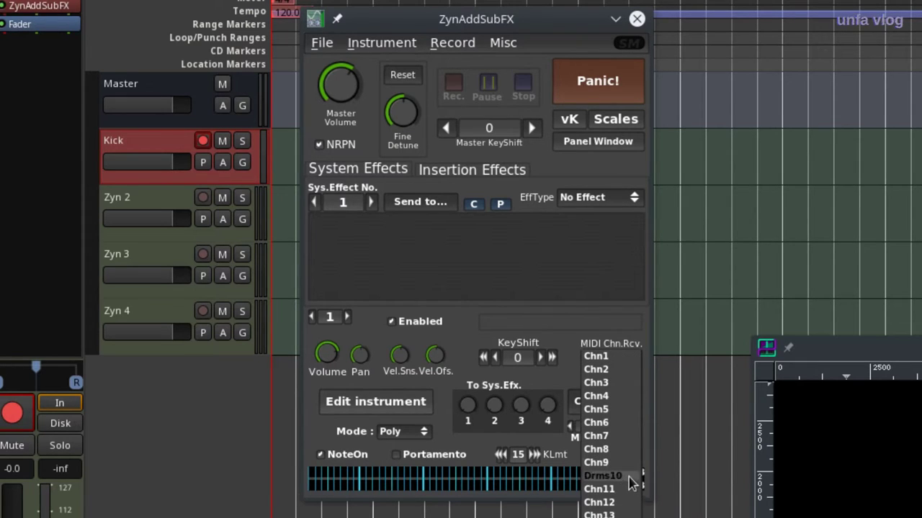
pyautogui.click(611, 476)
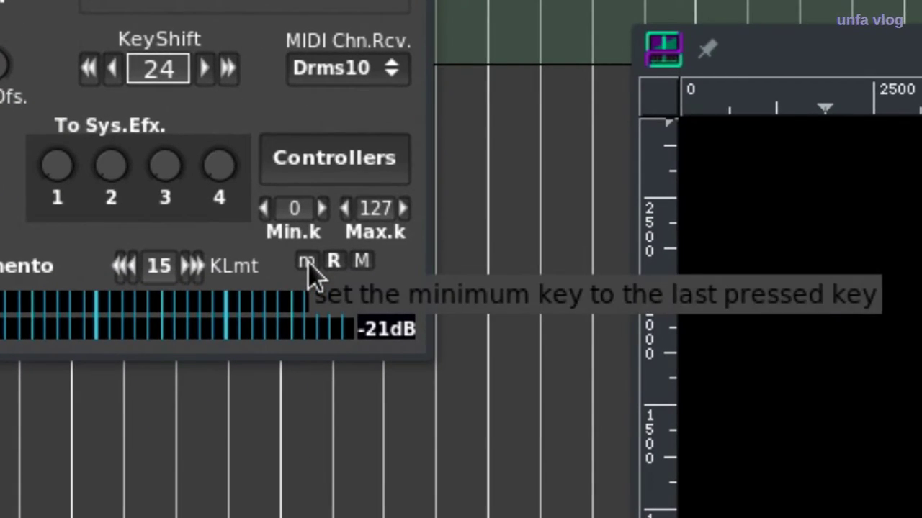
# Step: Limit the part's key range to the single last-pressed key (key 12)
pyautogui.click(309, 266)
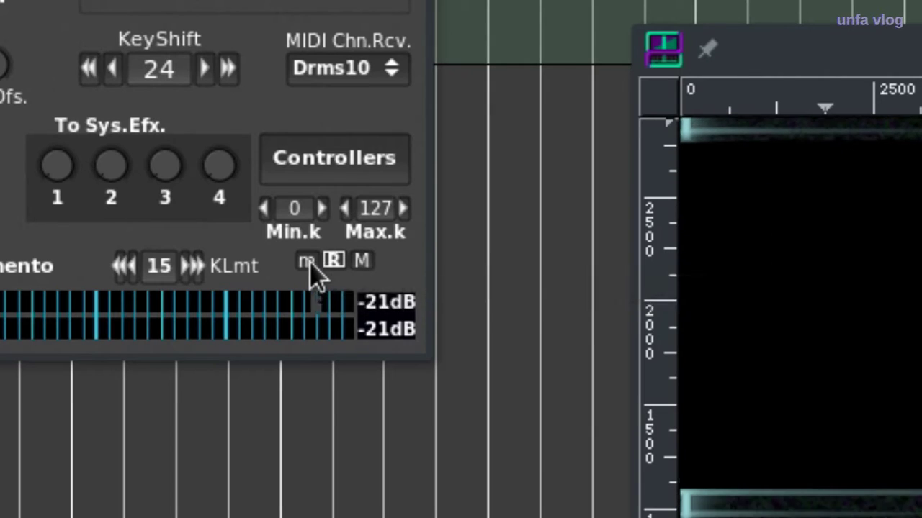
pyautogui.click(307, 263)
pyautogui.click(361, 263)
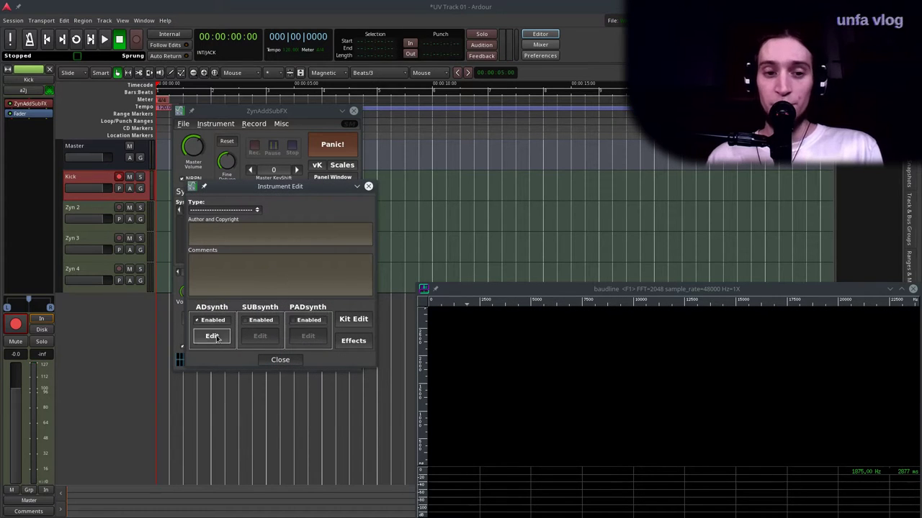
# Step: Open ADsynth Global Parameters and uncheck frcR on the amplitude envelope
pyautogui.click(212, 337)
pyautogui.moveTo(202, 306); pyautogui.dragTo(333, 172)
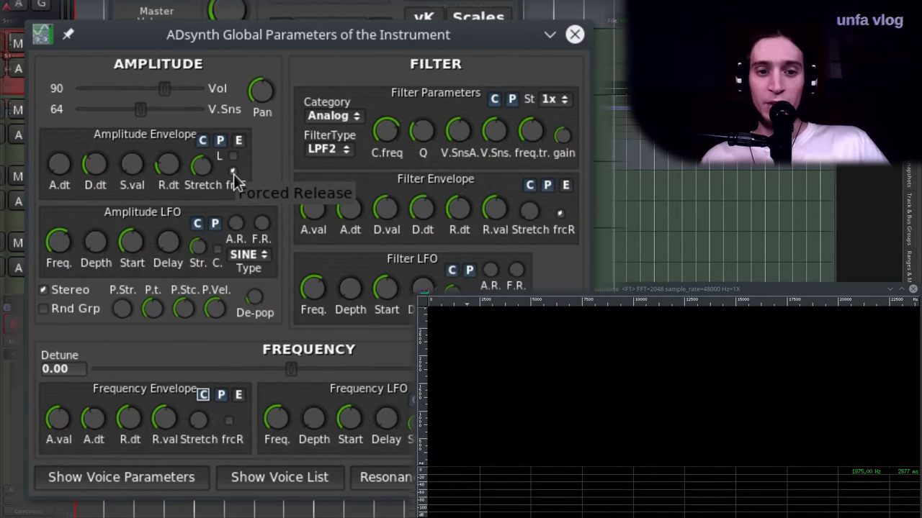
pyautogui.click(234, 173)
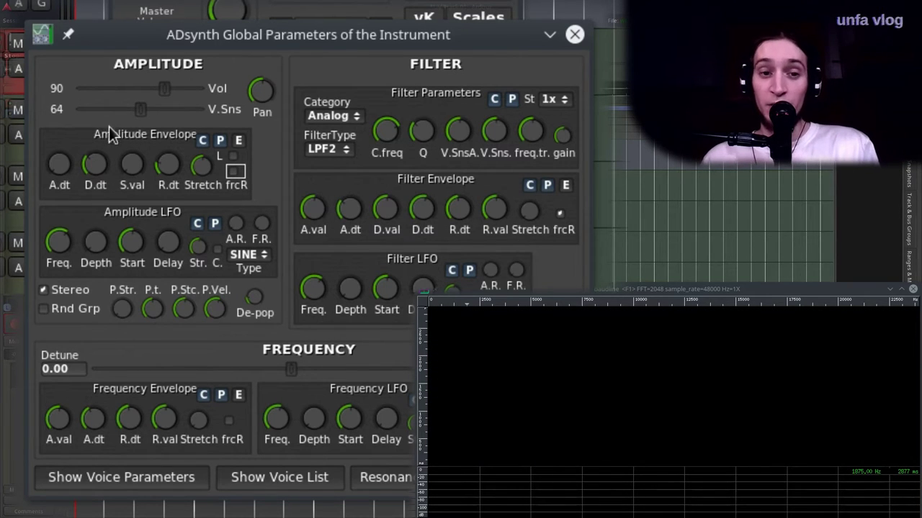
pyautogui.moveTo(104, 172)
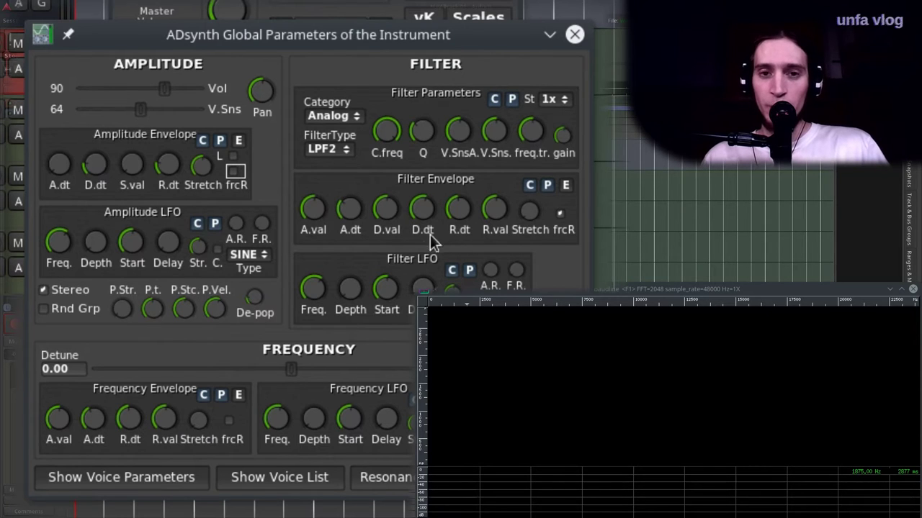
# Step: Turn on voice 1's frequency envelope with A.val 45 and A.dt 30
pyautogui.click(115, 481)
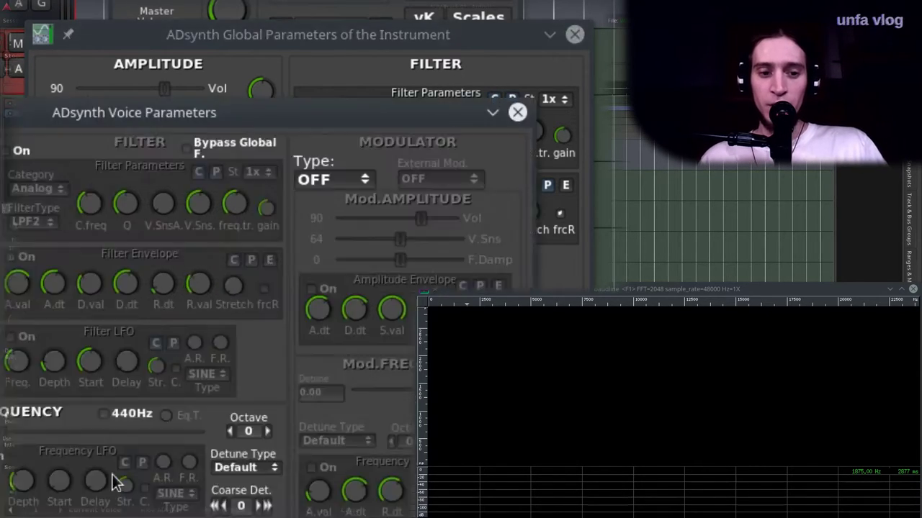
pyautogui.moveTo(119, 144); pyautogui.dragTo(279, 16)
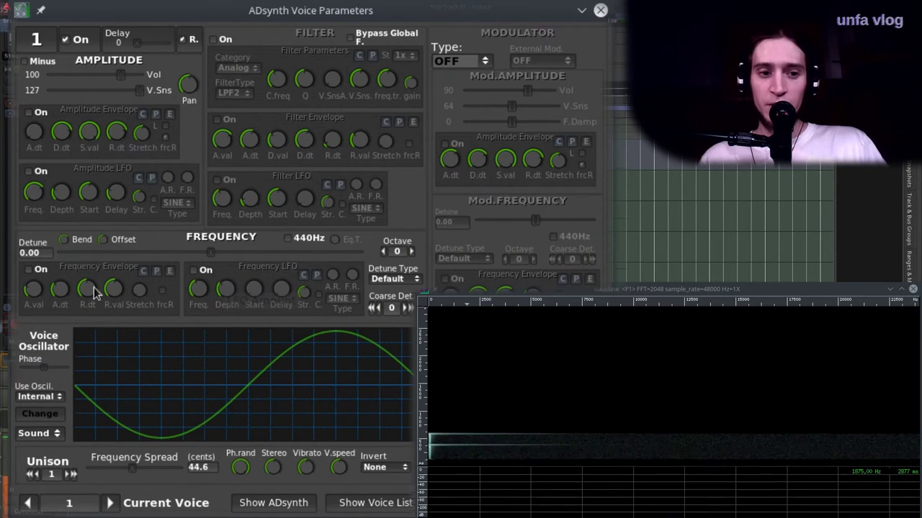
pyautogui.click(32, 270)
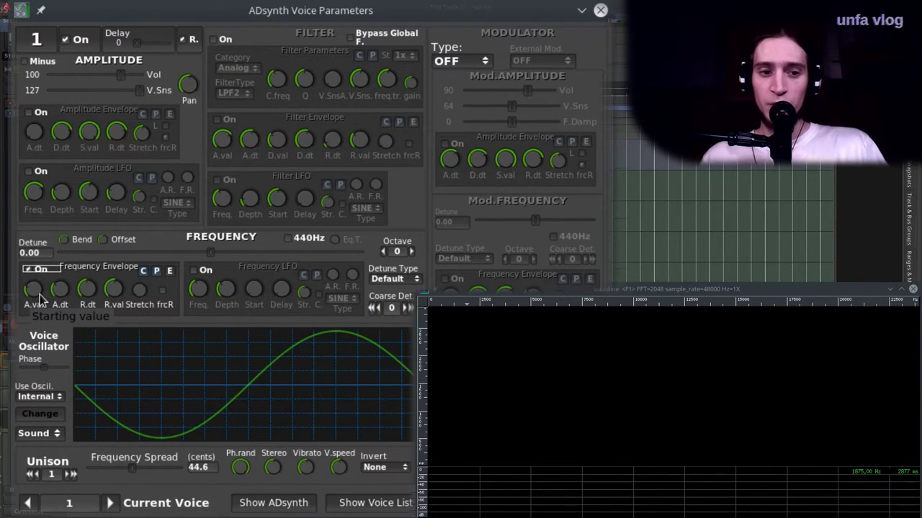
pyautogui.moveTo(40, 294); pyautogui.dragTo(66, 205)
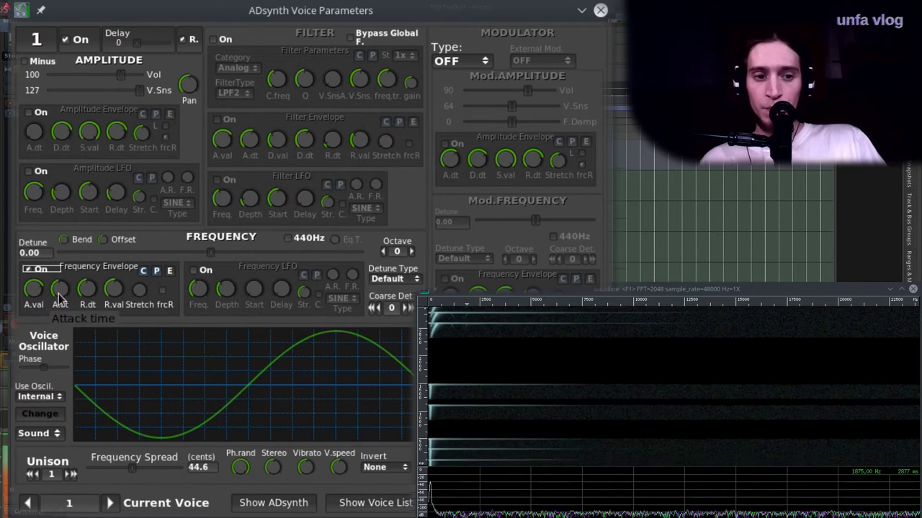
pyautogui.moveTo(65, 299)
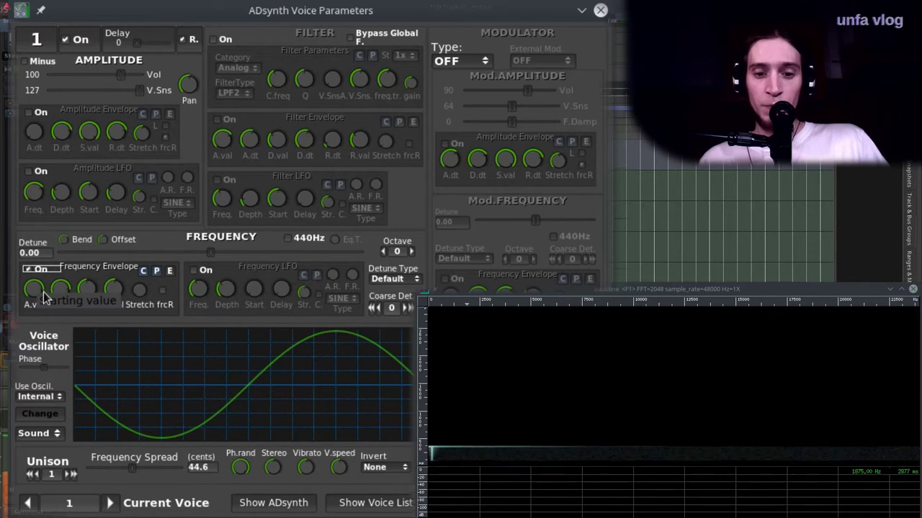
pyautogui.moveTo(65, 330); pyautogui.dragTo(72, 338)
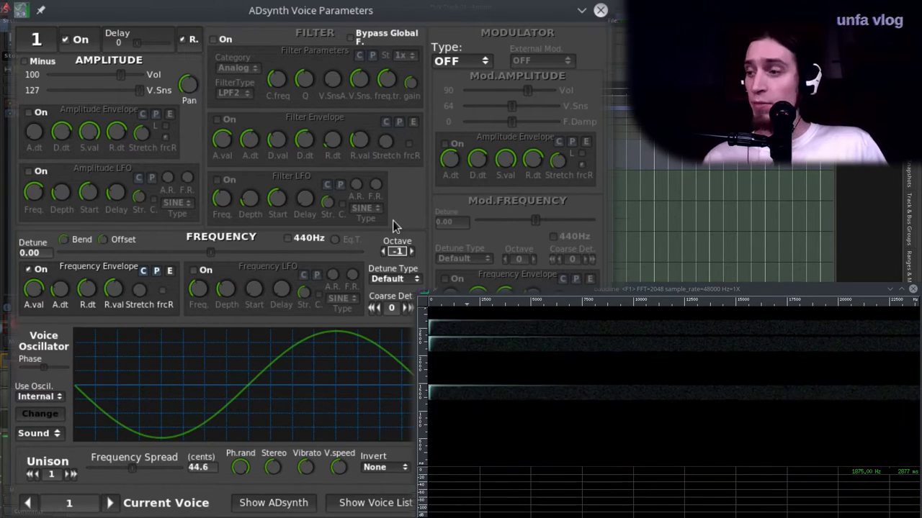
# Step: Enable voice 2 with a Pink Noise source, volume 66, and its own amplitude envelope
pyautogui.click(110, 503)
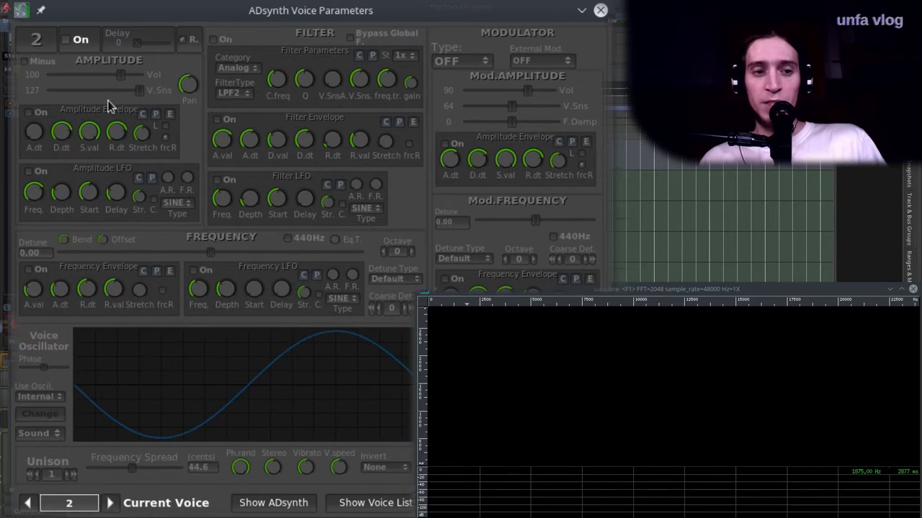
pyautogui.click(77, 41)
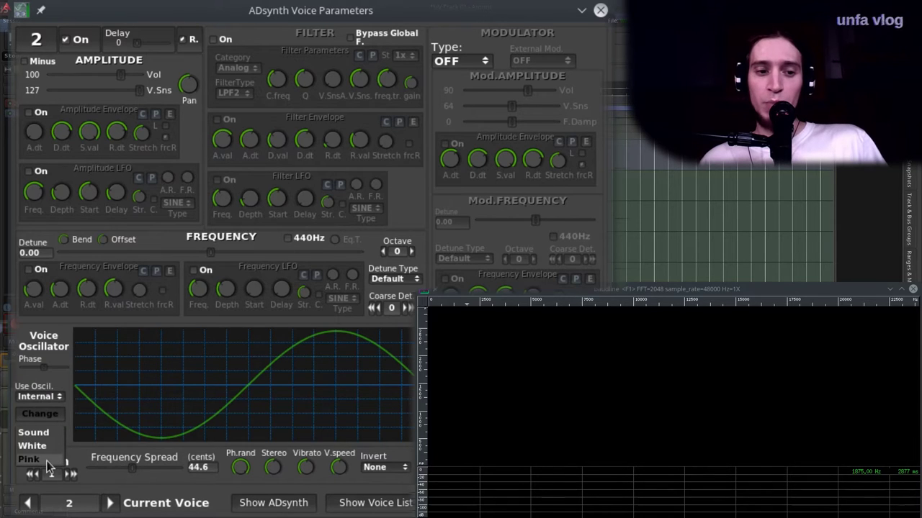
pyautogui.click(29, 460)
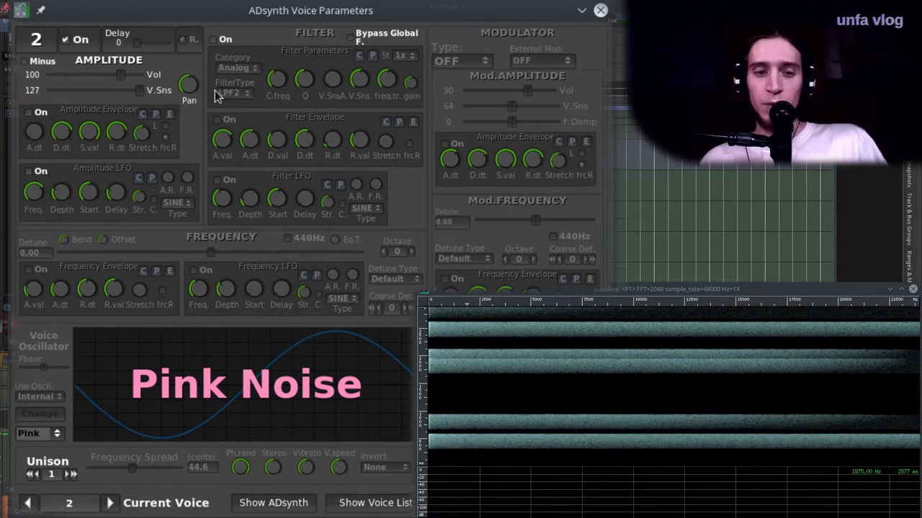
pyautogui.moveTo(120, 76); pyautogui.dragTo(98, 86)
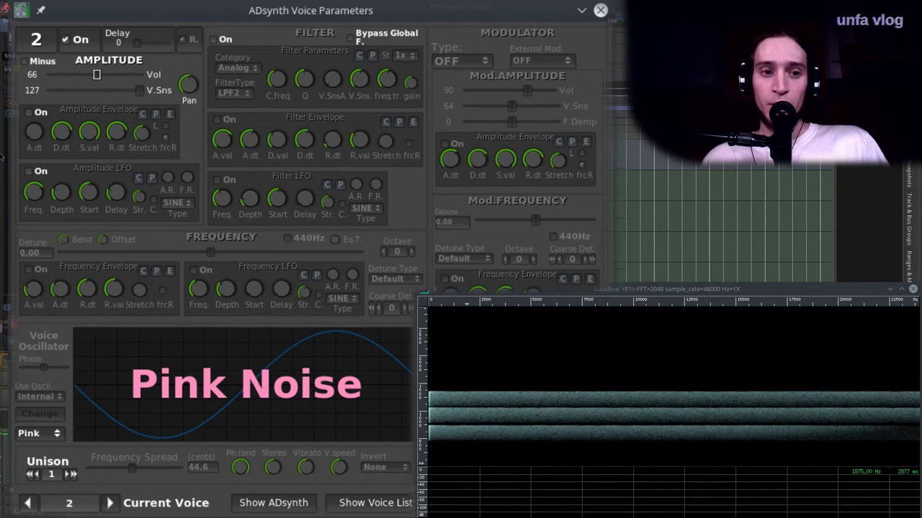
pyautogui.click(30, 113)
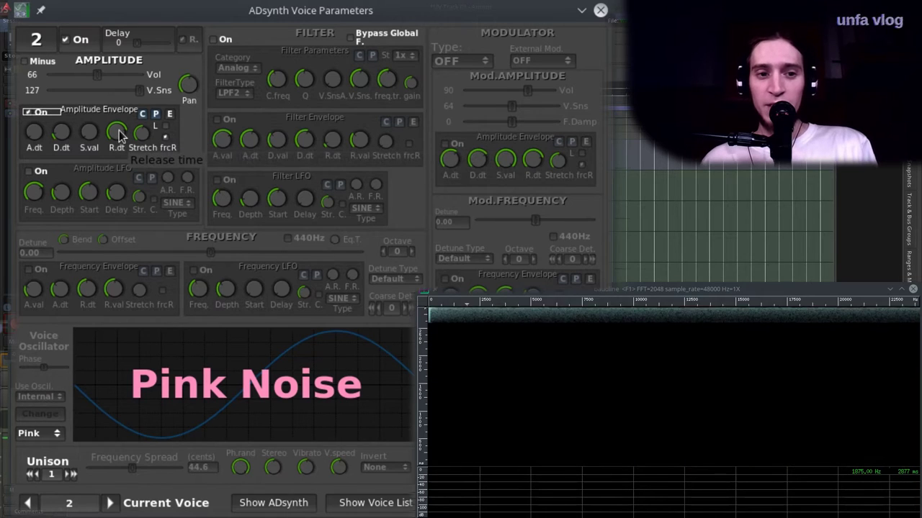
pyautogui.moveTo(120, 126)
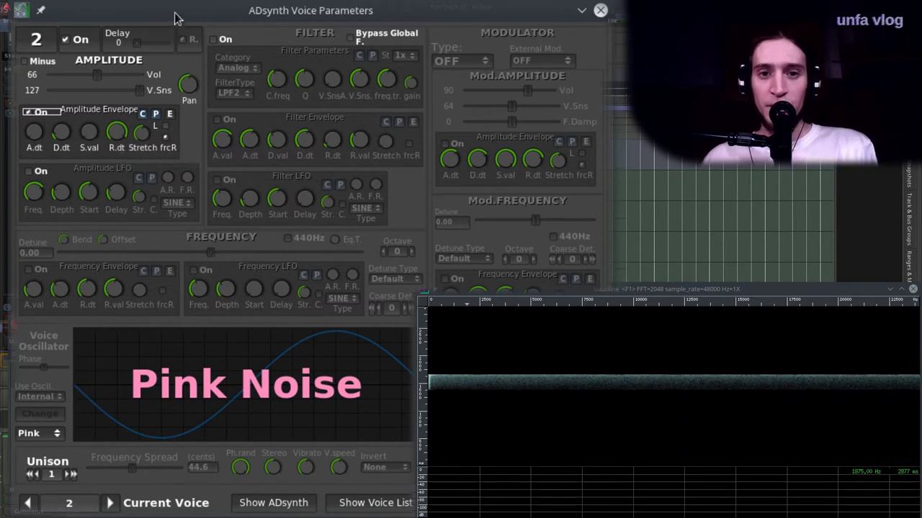
# Step: Shorten voice 2's amplitude envelope decay (D.dt) and rearrange the synth windows
pyautogui.moveTo(174, 16); pyautogui.dragTo(496, 31)
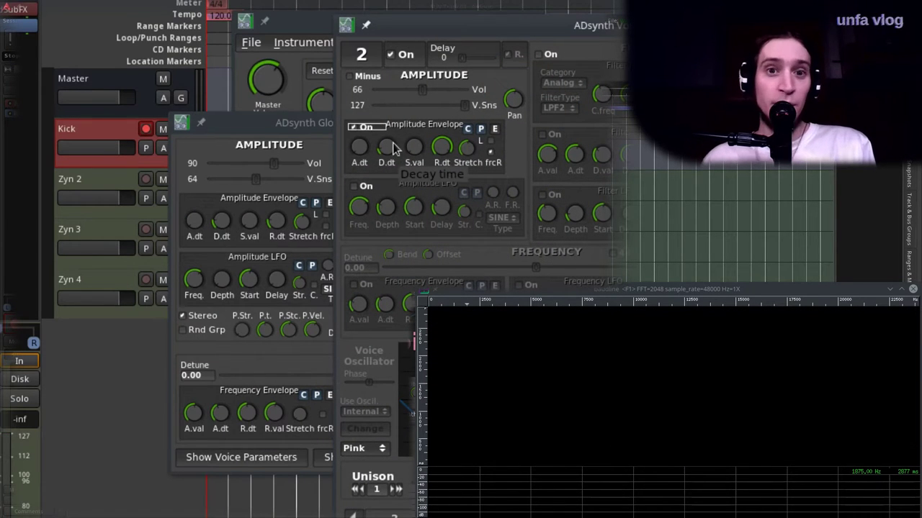
pyautogui.moveTo(466, 25); pyautogui.dragTo(437, 27)
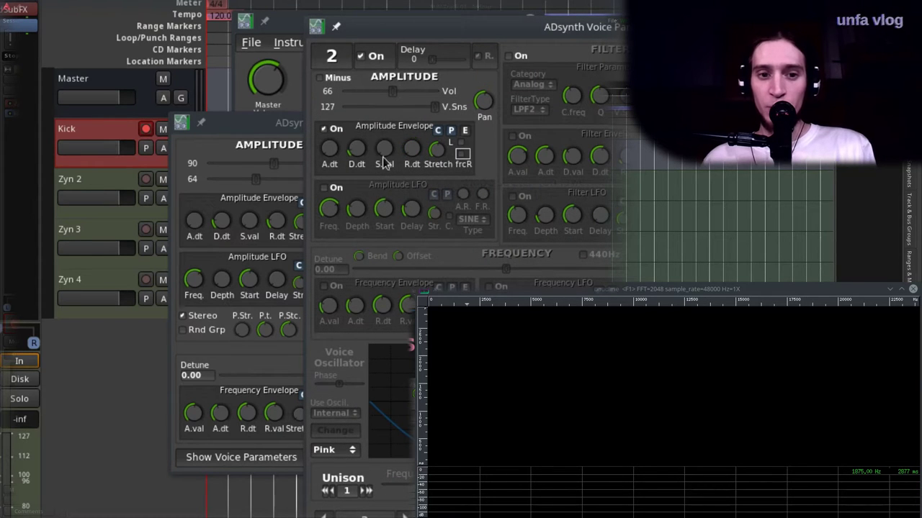
pyautogui.moveTo(346, 160); pyautogui.dragTo(361, 126)
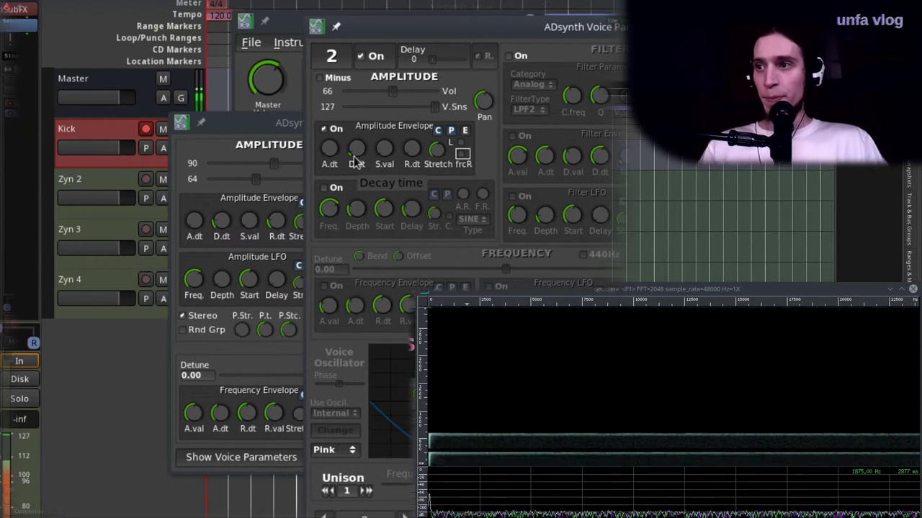
pyautogui.click(268, 85)
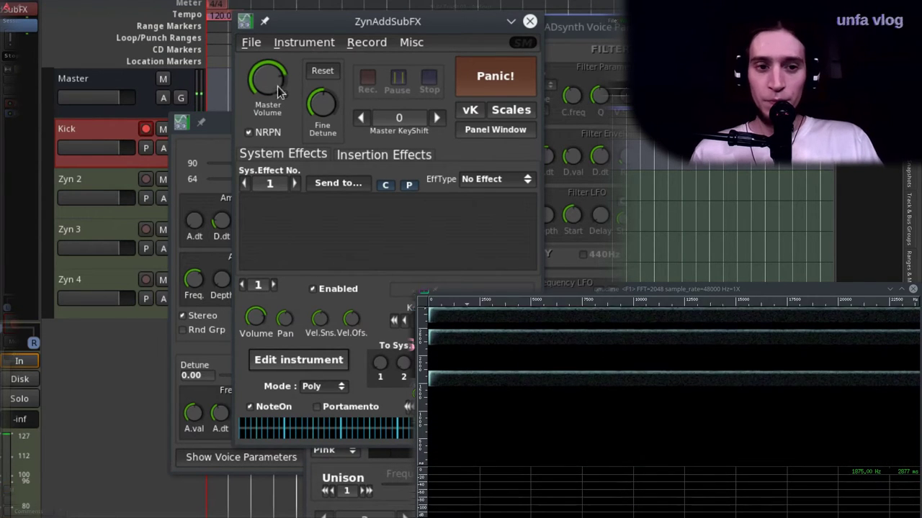
pyautogui.click(548, 58)
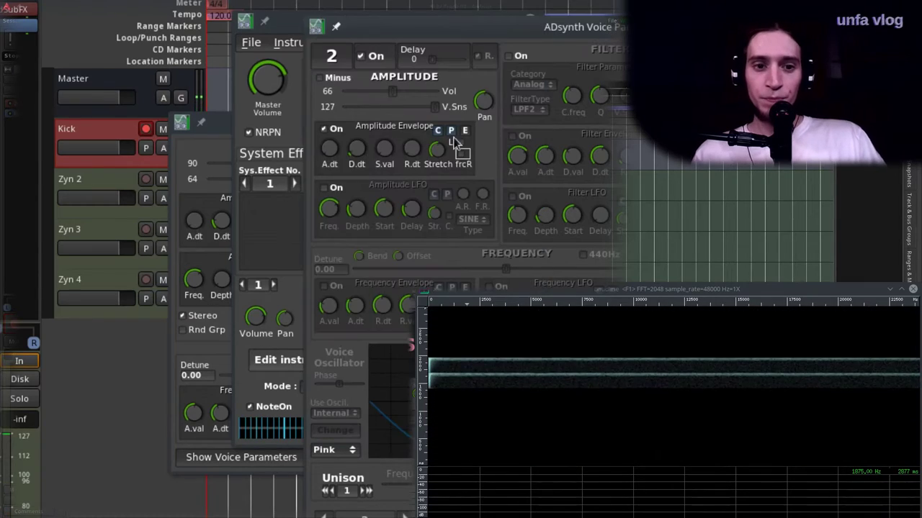
pyautogui.moveTo(484, 42); pyautogui.dragTo(242, 25)
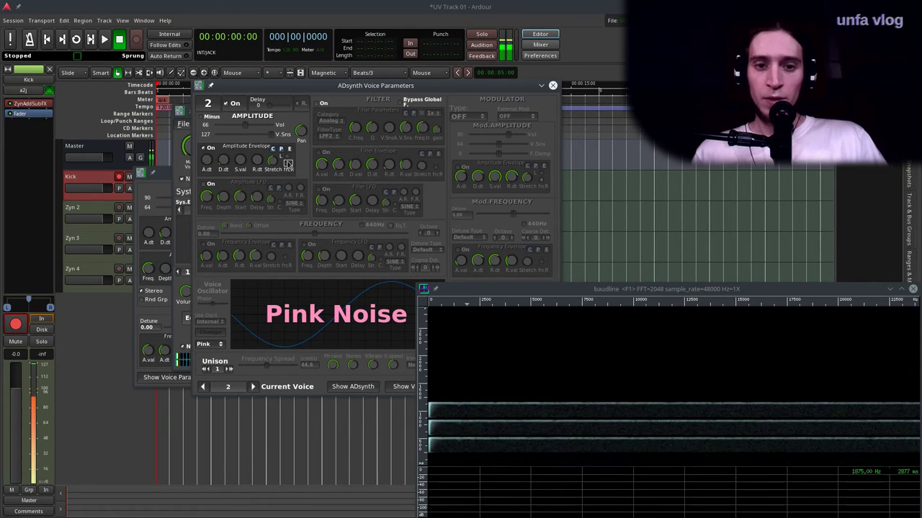
# Step: Switch to voice 3 and give its oscillator a Power base function at parameter -32
pyautogui.click(253, 386)
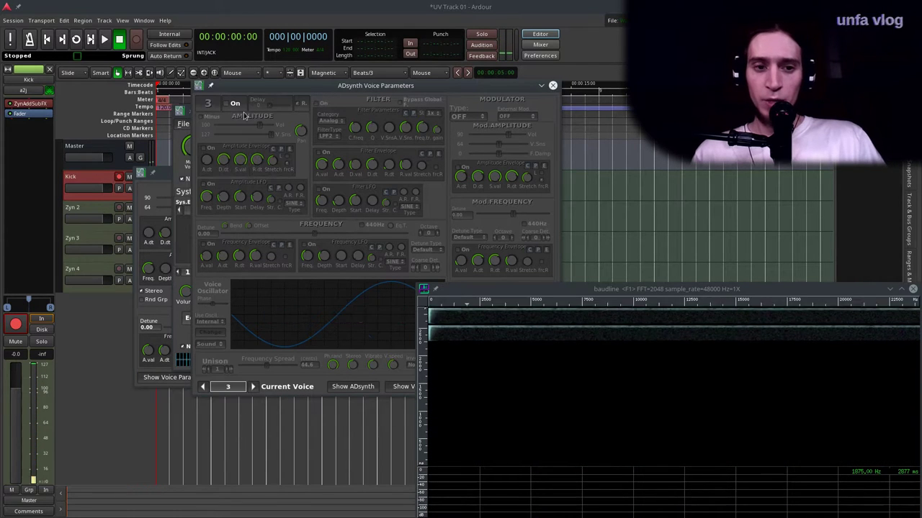
pyautogui.moveTo(288, 90); pyautogui.dragTo(166, 66)
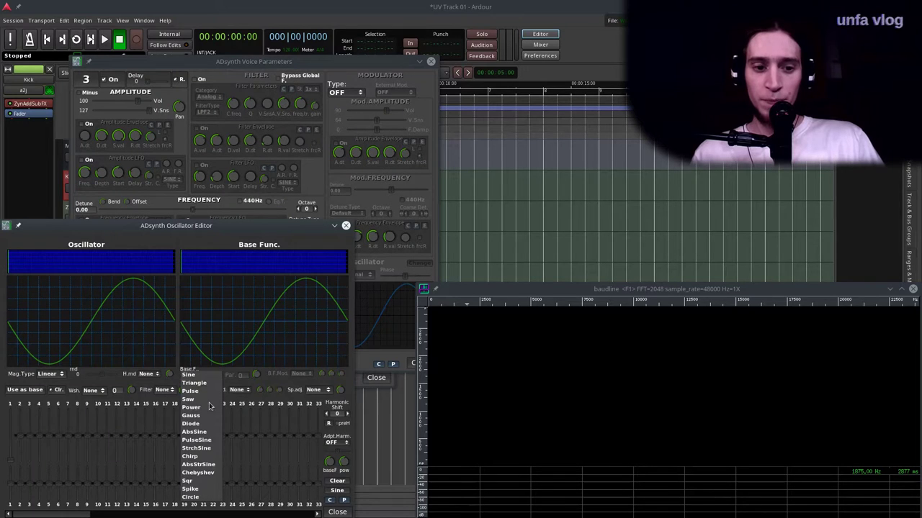
pyautogui.click(191, 408)
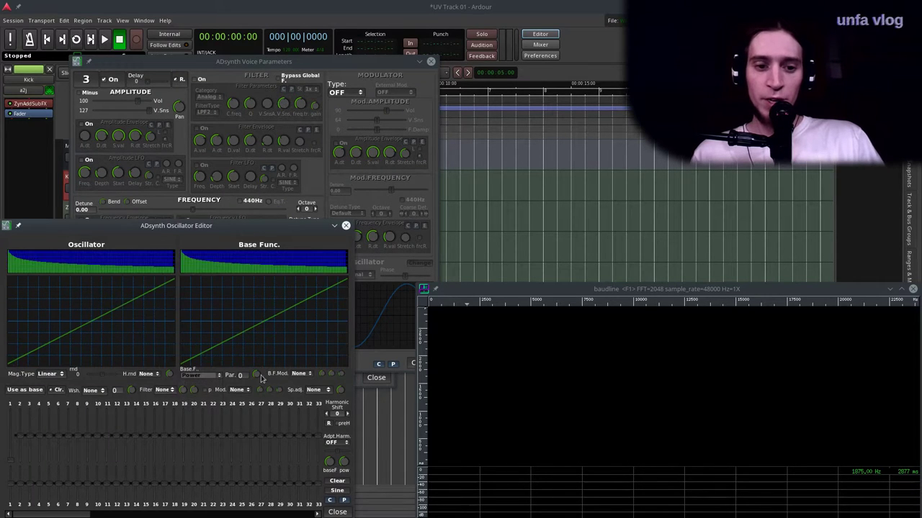
pyautogui.moveTo(261, 394); pyautogui.dragTo(263, 414)
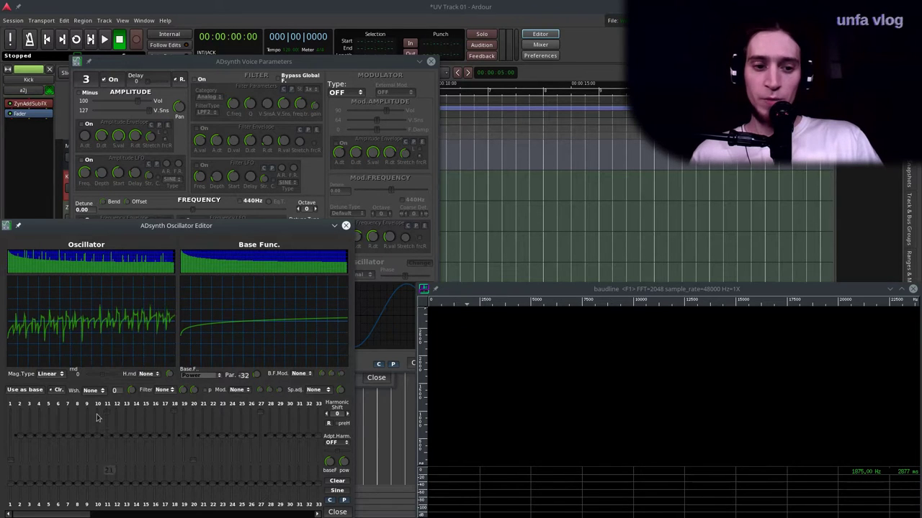
pyautogui.moveTo(362, 514)
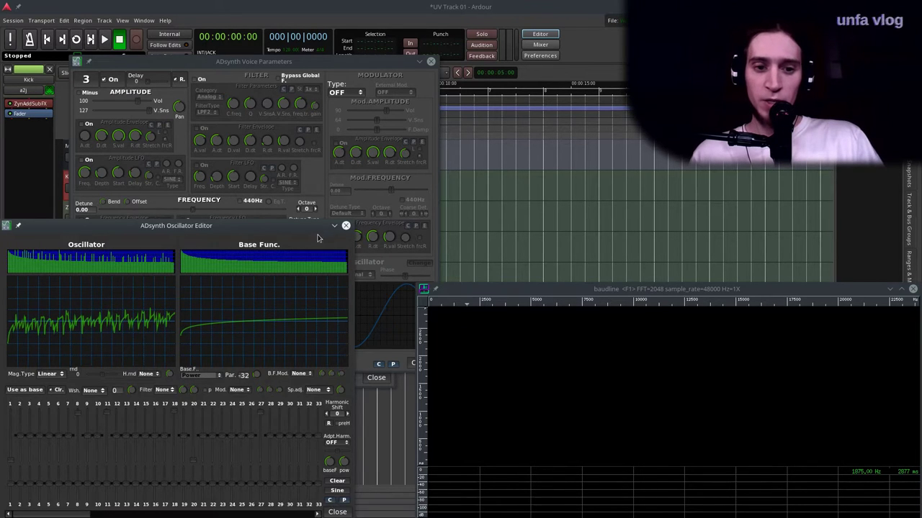
pyautogui.moveTo(177, 225); pyautogui.dragTo(254, 161)
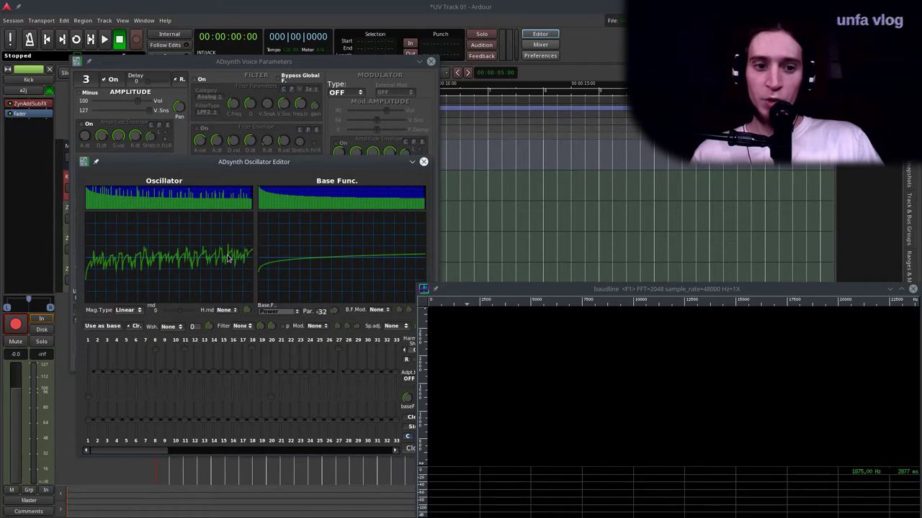
# Step: Close the Oscillator Editor and raise voice 3's modulator amplitude to the maximum 127
pyautogui.moveTo(407, 504)
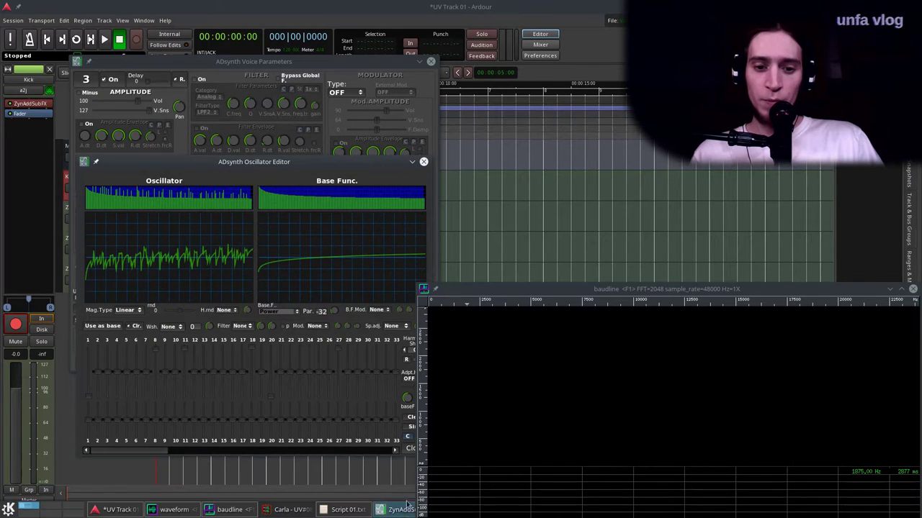
pyautogui.click(409, 447)
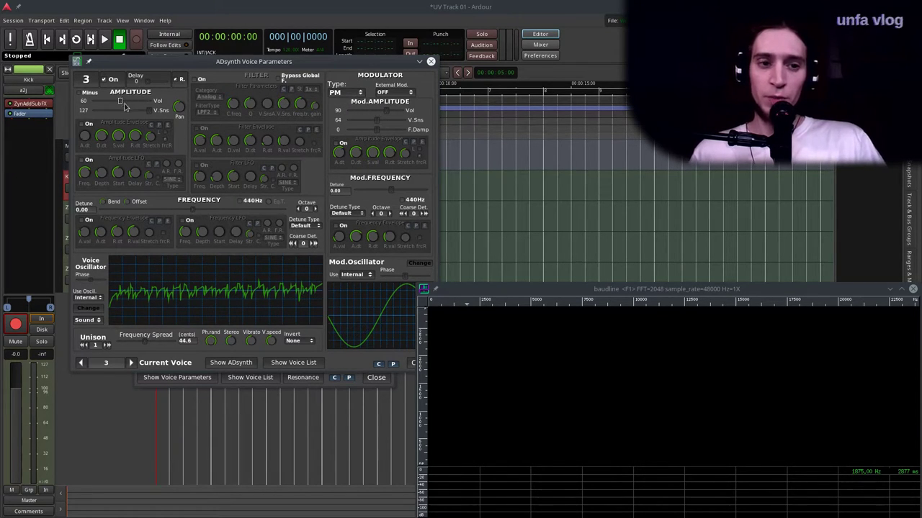
pyautogui.moveTo(377, 111); pyautogui.dragTo(396, 112)
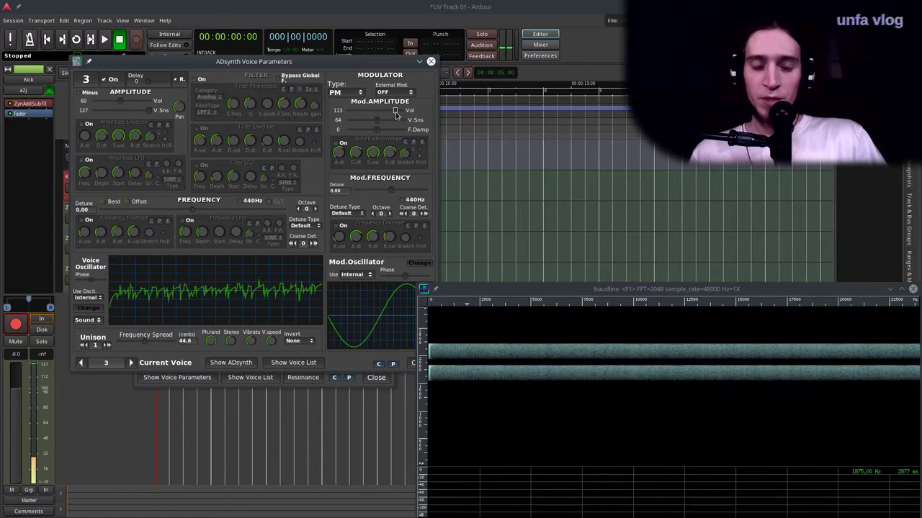
pyautogui.moveTo(395, 115); pyautogui.dragTo(399, 117)
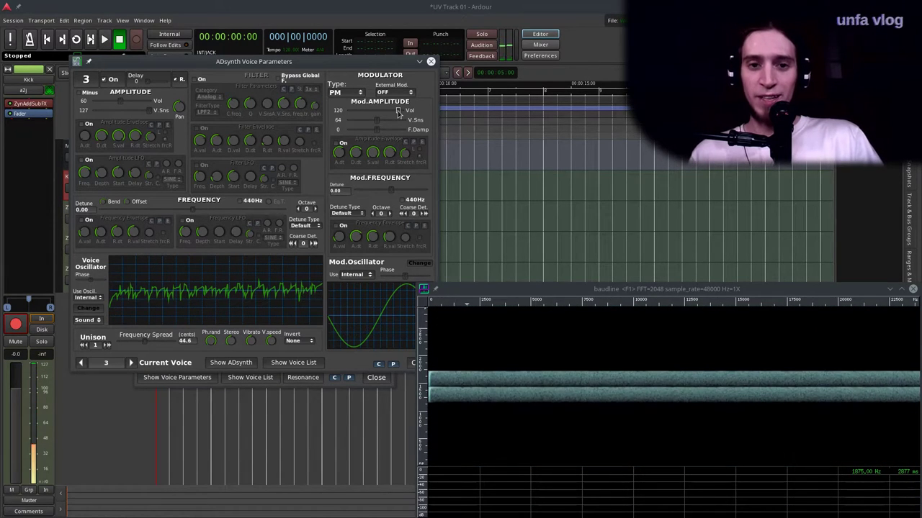
pyautogui.moveTo(398, 113); pyautogui.dragTo(401, 114)
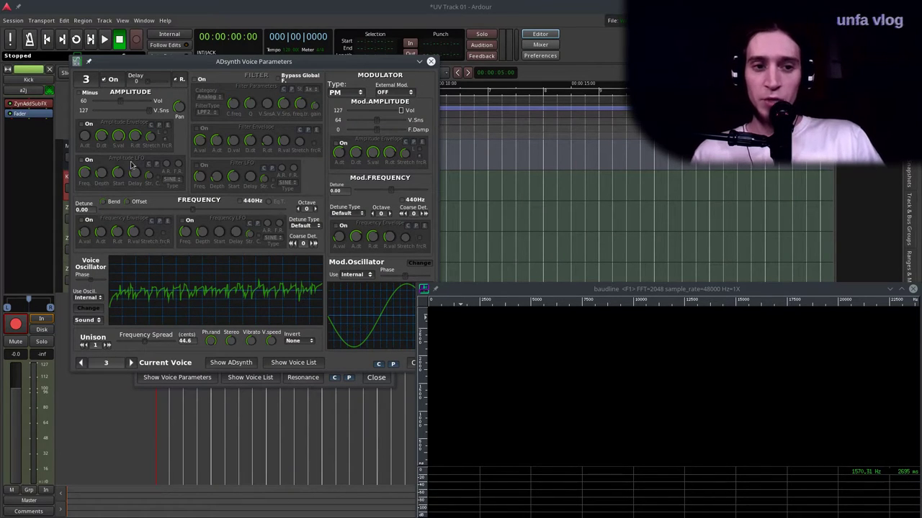
# Step: Check voice 2's Pink noise colour setting, then return to editing voice 3
pyautogui.click(81, 364)
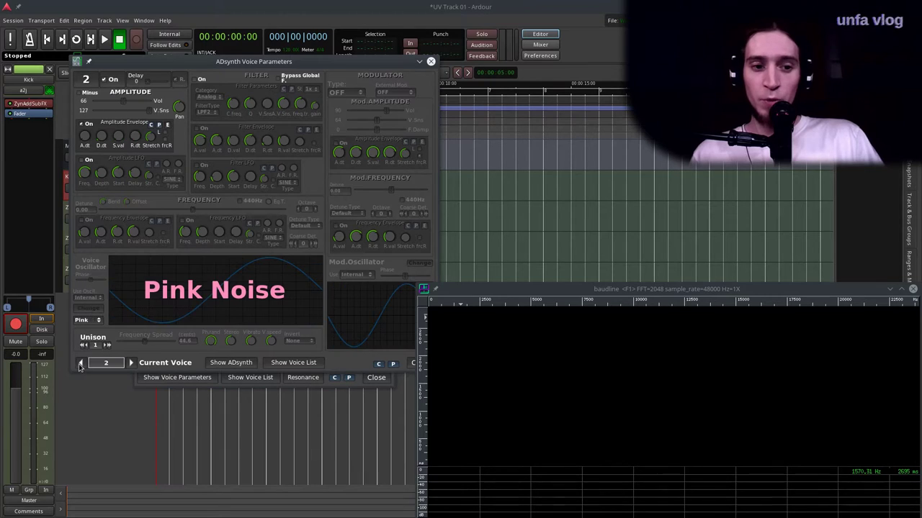
pyautogui.click(94, 321)
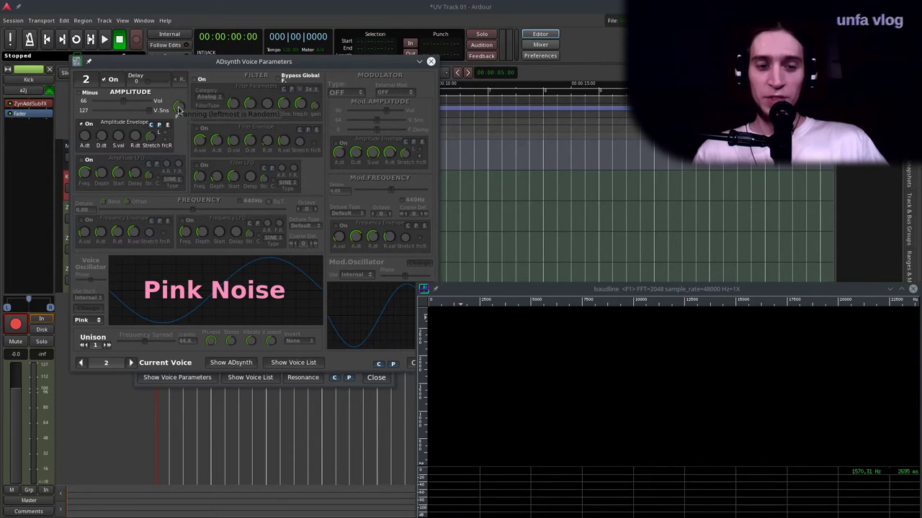
pyautogui.click(132, 363)
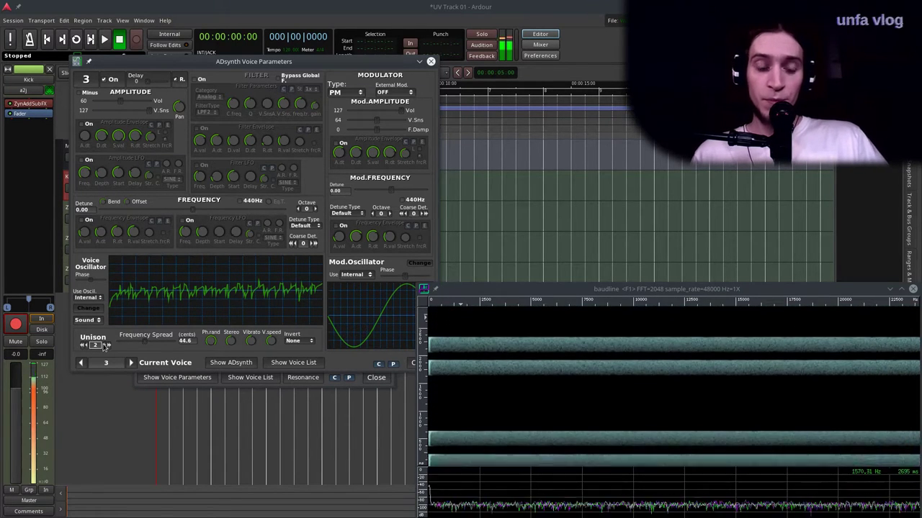
# Step: Compare voice 3's unison at 1 and 2, then widen its stereo spread to 60
pyautogui.click(85, 345)
pyautogui.click(107, 345)
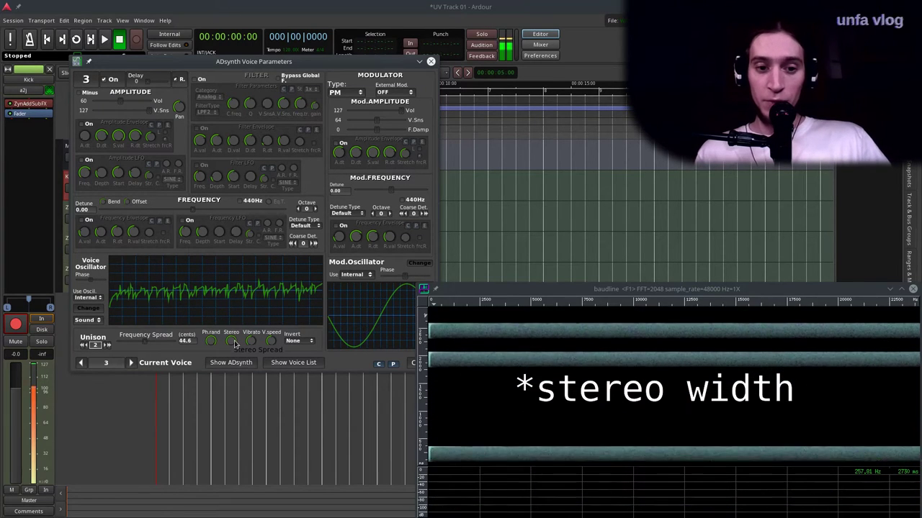
pyautogui.moveTo(234, 344); pyautogui.dragTo(252, 403)
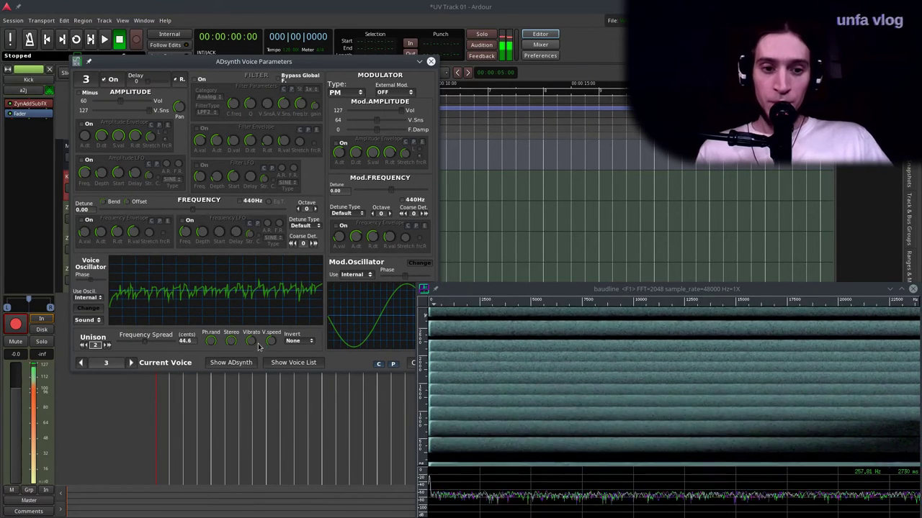
# Step: Enable voice 3's own amplitude envelope so each hit decays as a brief burst
pyautogui.click(80, 124)
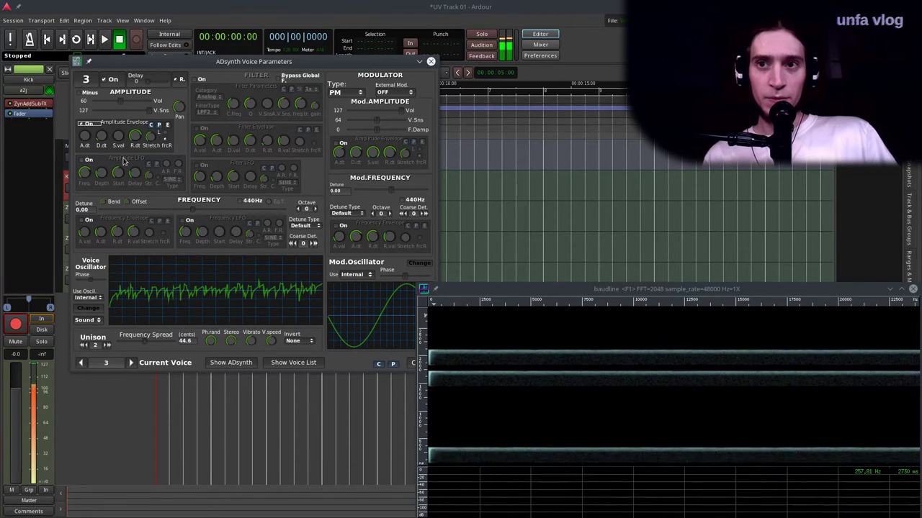
pyautogui.click(303, 311)
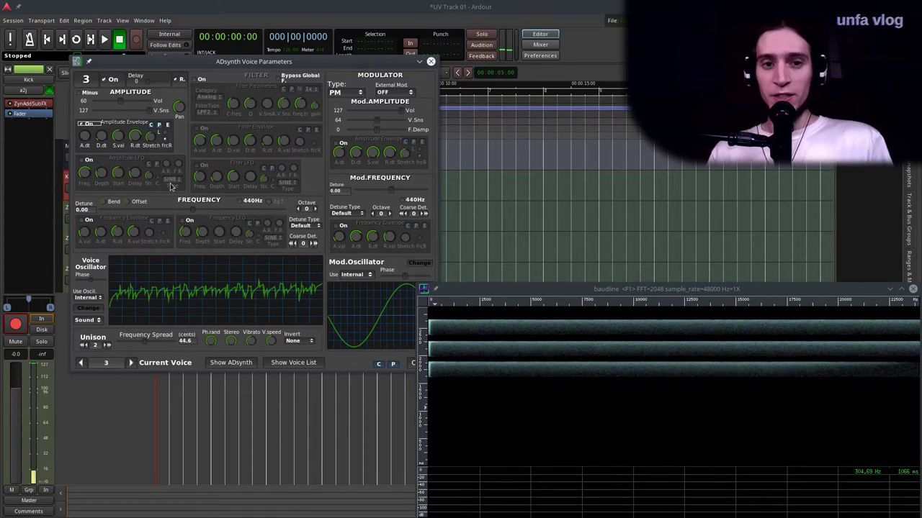
# Step: Switch on voice 3's own Analog filter and set its type to BPF2
pyautogui.click(195, 79)
pyautogui.click(207, 111)
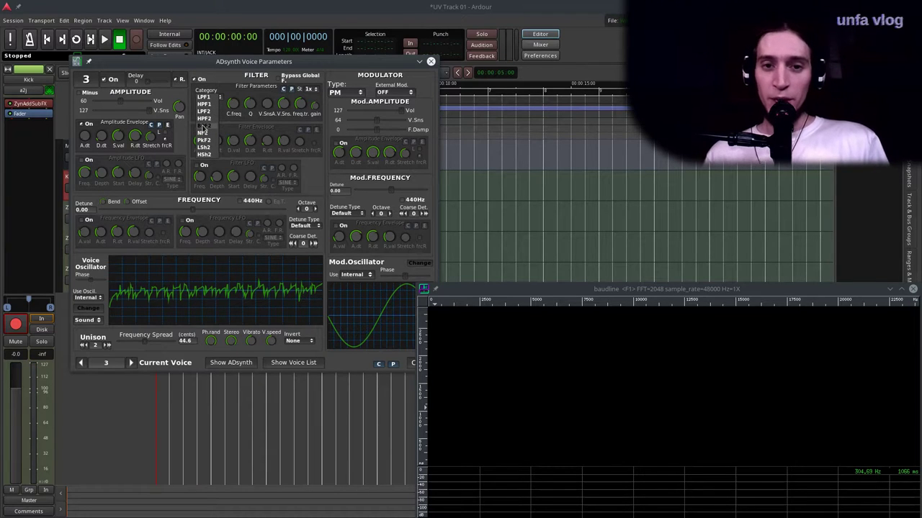
pyautogui.click(204, 129)
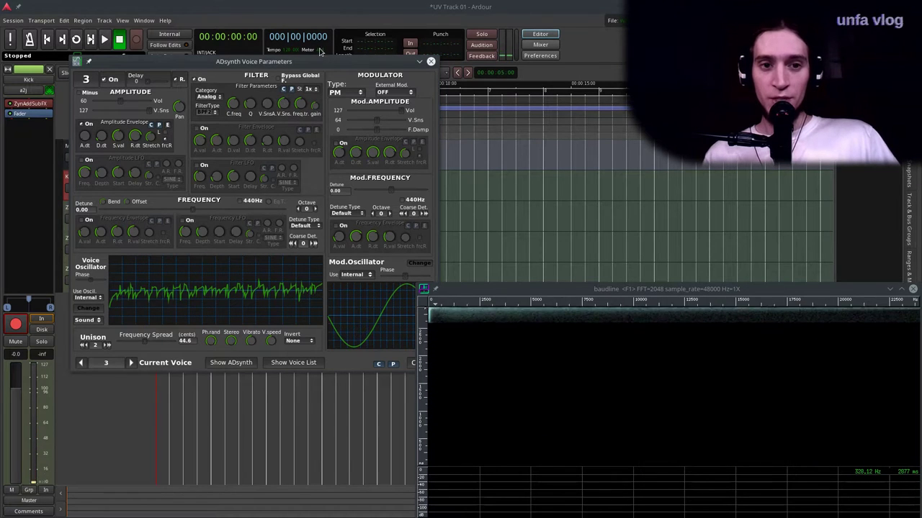
# Step: Copy voice 3's settings to the clipboard and paste them into voice 4
pyautogui.click(356, 351)
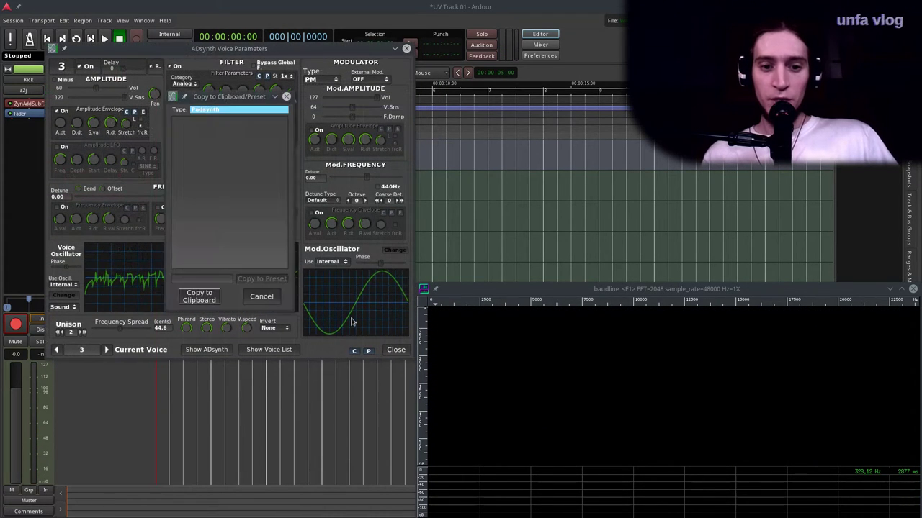
pyautogui.click(202, 296)
pyautogui.click(107, 350)
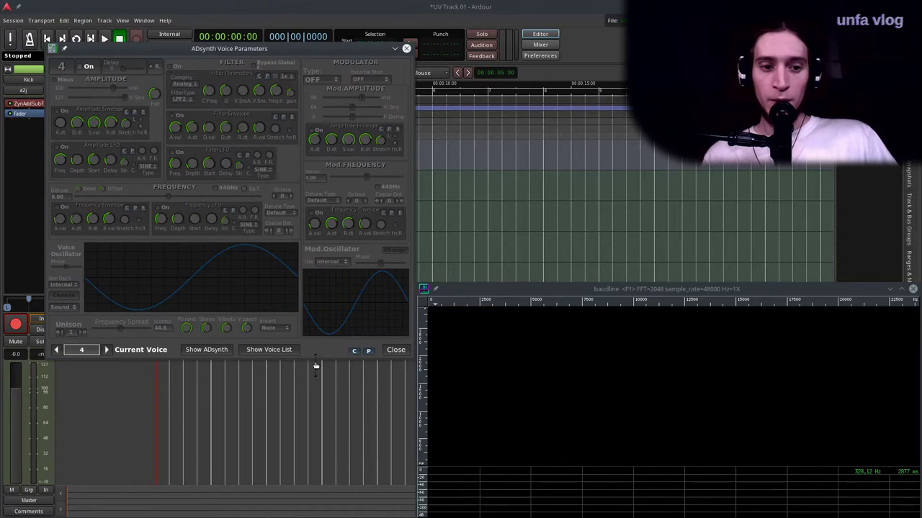
pyautogui.click(368, 351)
pyautogui.click(213, 300)
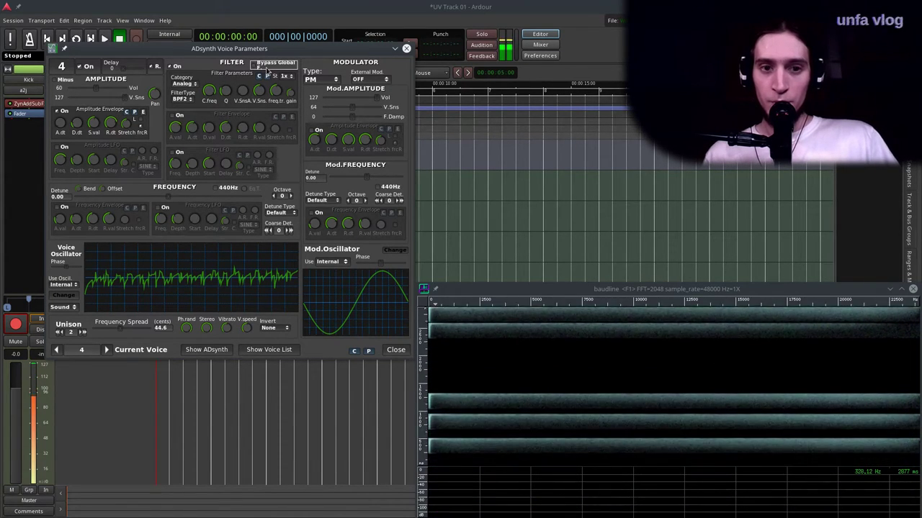
# Step: Set voice 4's filter to HPF2, add harmonics to its modulator waveform, and lower its volume to 46
pyautogui.click(186, 99)
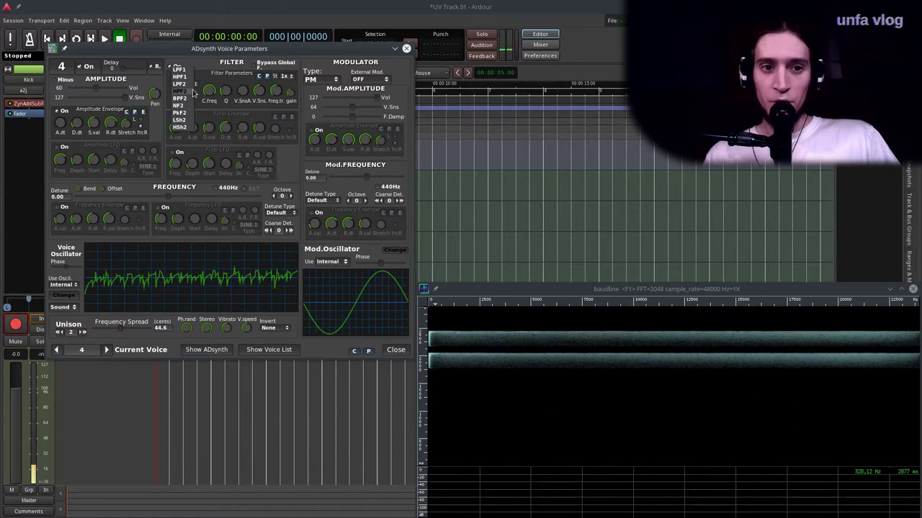
pyautogui.click(192, 91)
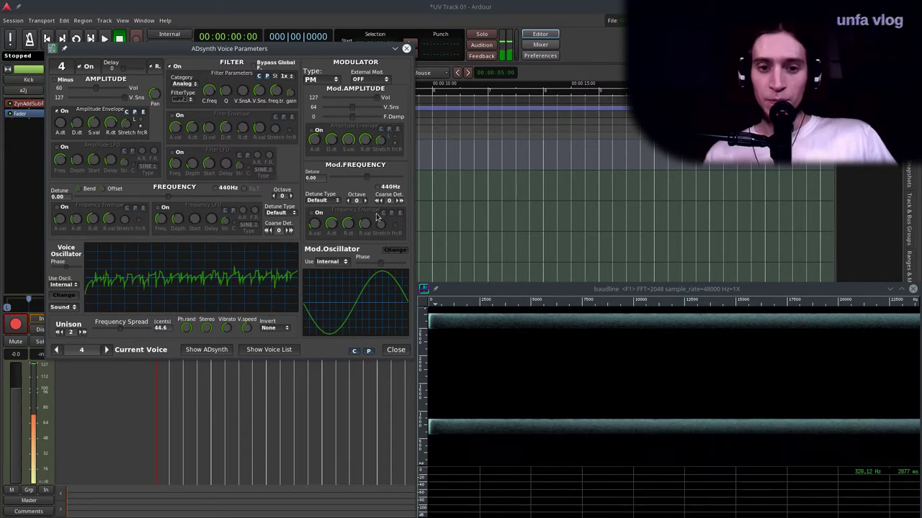
pyautogui.click(394, 252)
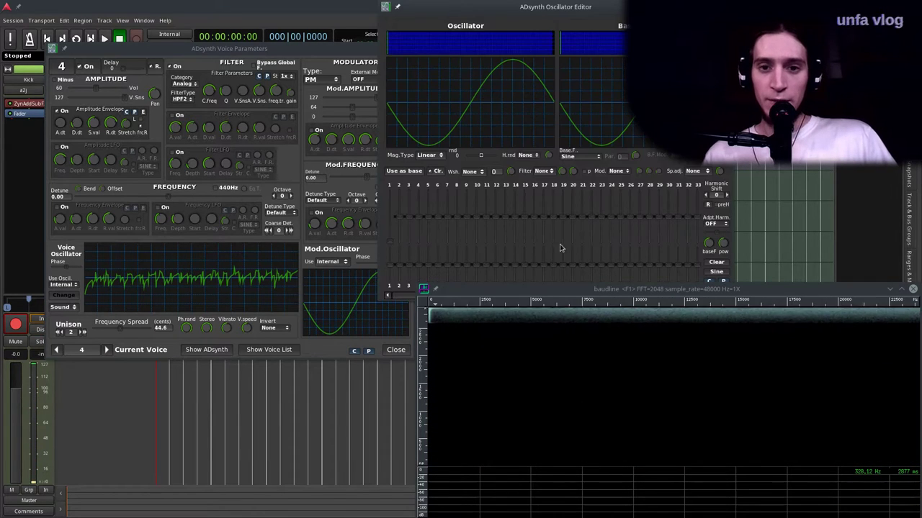
pyautogui.moveTo(554, 215); pyautogui.dragTo(561, 189)
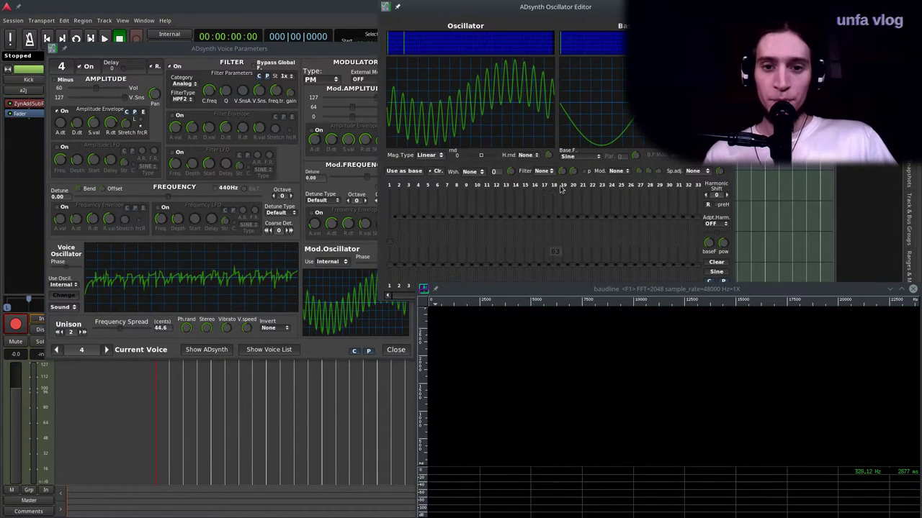
pyautogui.moveTo(507, 219); pyautogui.dragTo(506, 239)
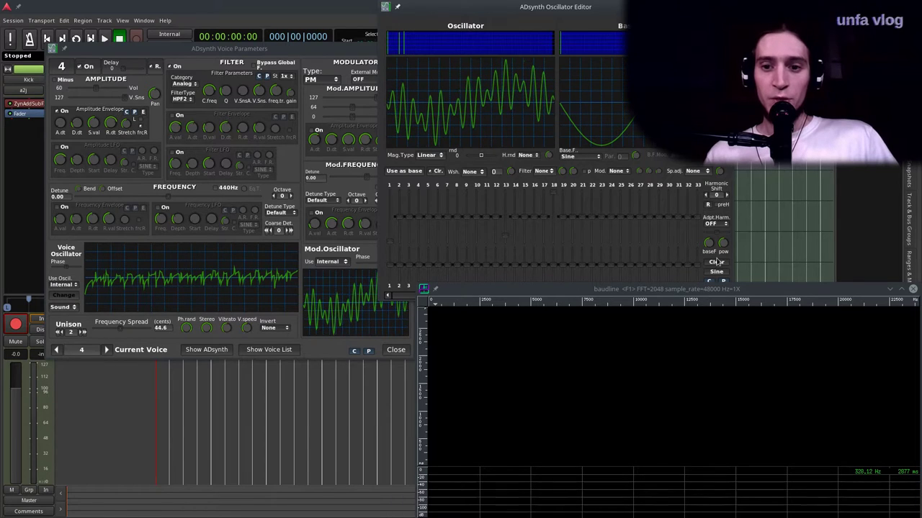
pyautogui.click(215, 65)
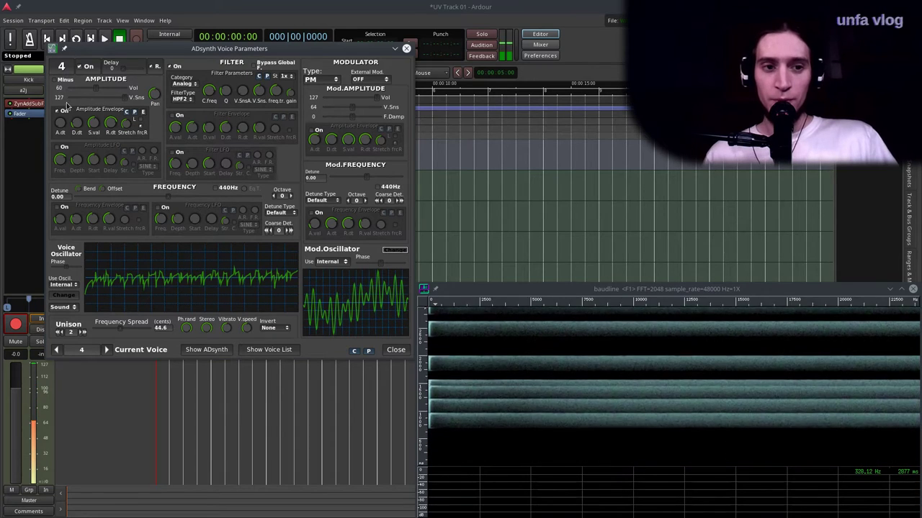
pyautogui.moveTo(93, 89); pyautogui.dragTo(89, 93)
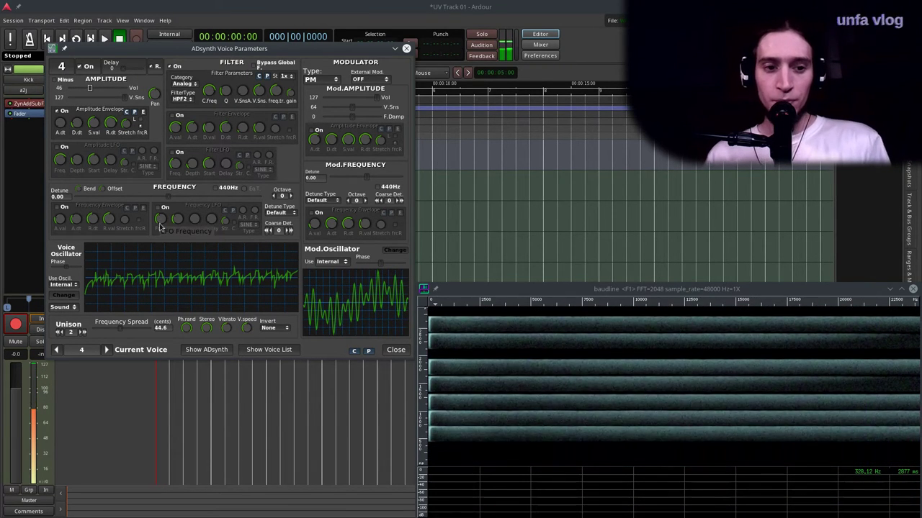
# Step: Close voice 4's parameters and bring the ADsynth Global Parameters window back into place
pyautogui.click(388, 349)
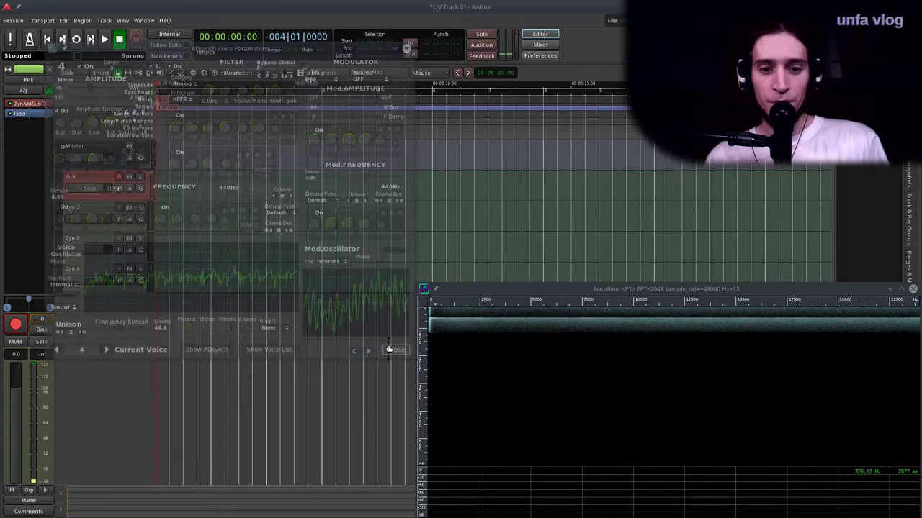
pyautogui.hotkey('alt', 'Tab')
pyautogui.hotkey('alt', 'Tab')
pyautogui.hotkey('alt', 'Tab')
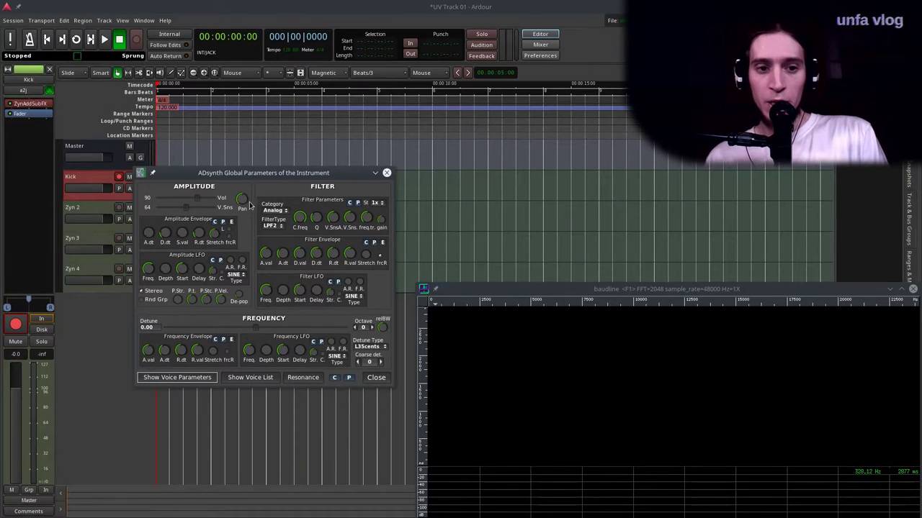
pyautogui.moveTo(240, 180); pyautogui.dragTo(244, 174)
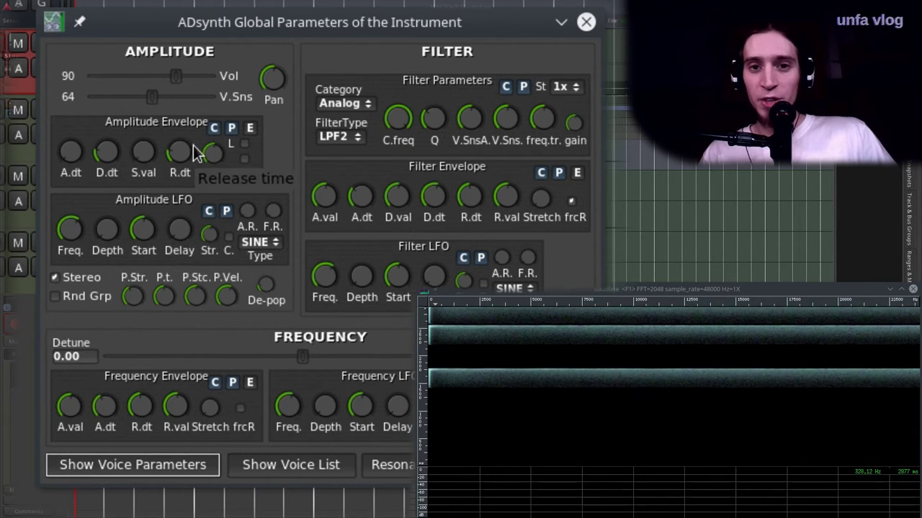
# Step: Try punch strength and punch time settings, then raise the Kick's global volume to 107
pyautogui.moveTo(176, 75); pyautogui.dragTo(129, 90)
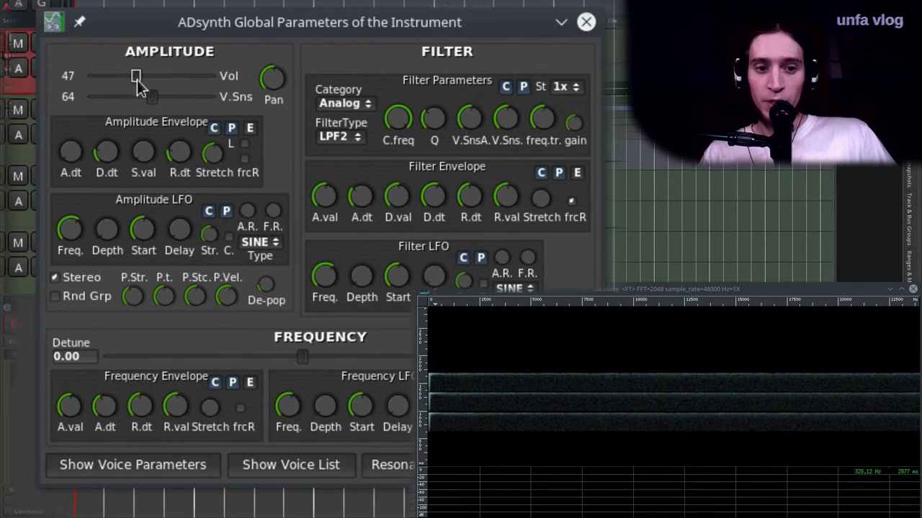
pyautogui.moveTo(132, 306); pyautogui.dragTo(154, 471)
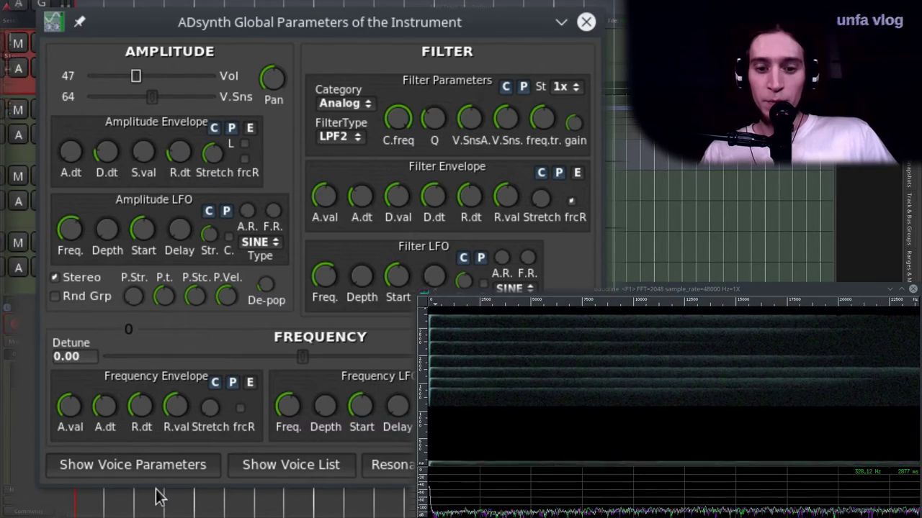
pyautogui.moveTo(168, 399); pyautogui.dragTo(181, 257)
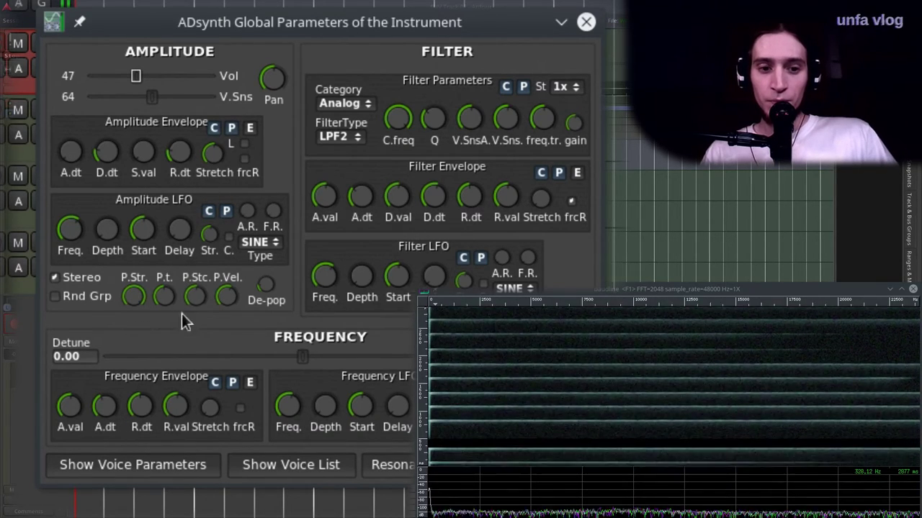
pyautogui.moveTo(167, 299); pyautogui.dragTo(193, 368)
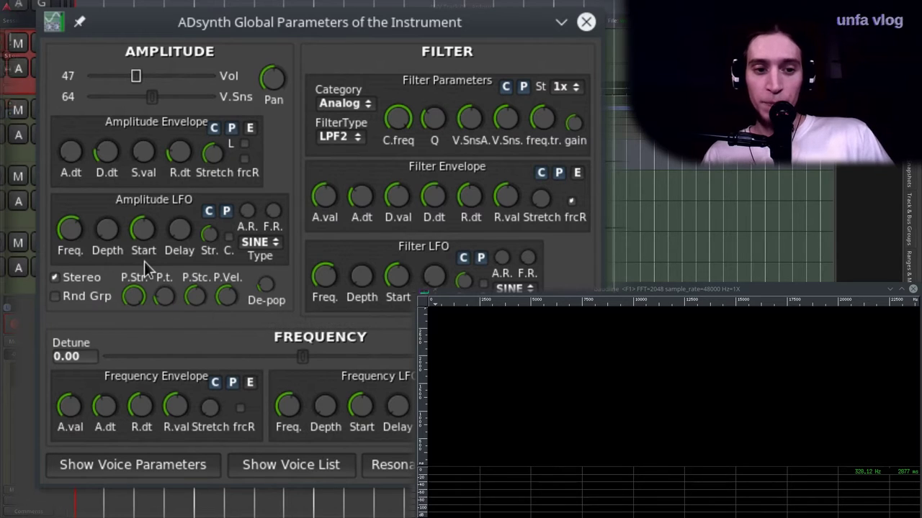
pyautogui.moveTo(136, 73); pyautogui.dragTo(191, 83)
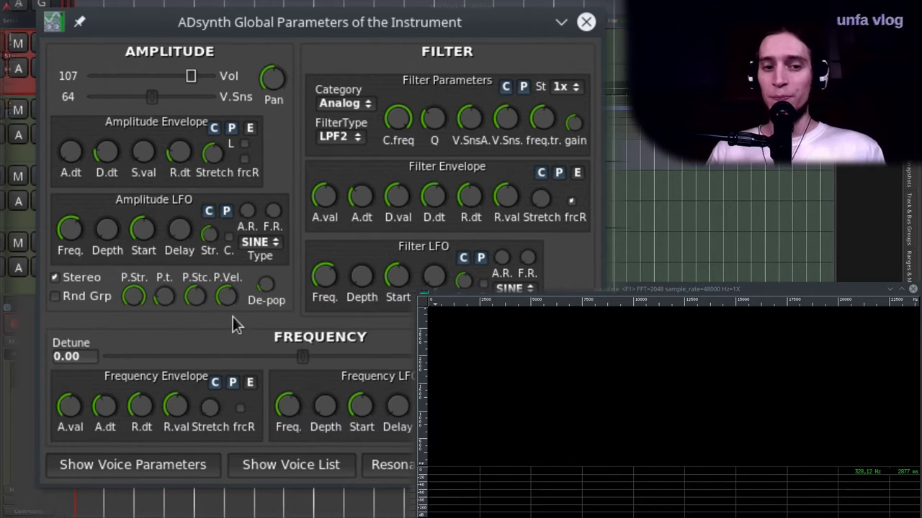
# Step: In the main window, add a Distortion insertion effect on Part 1
pyautogui.hotkey('alt', 'Tab')
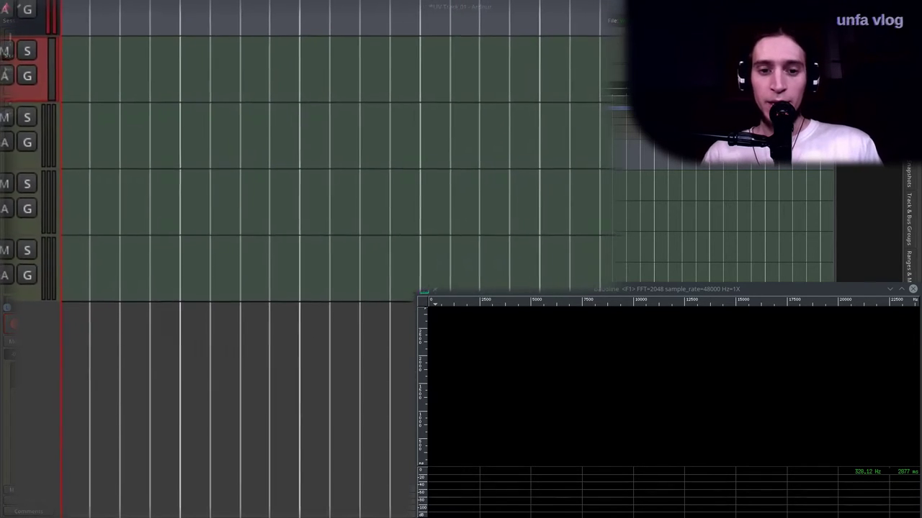
pyautogui.hotkey('alt', 'Tab')
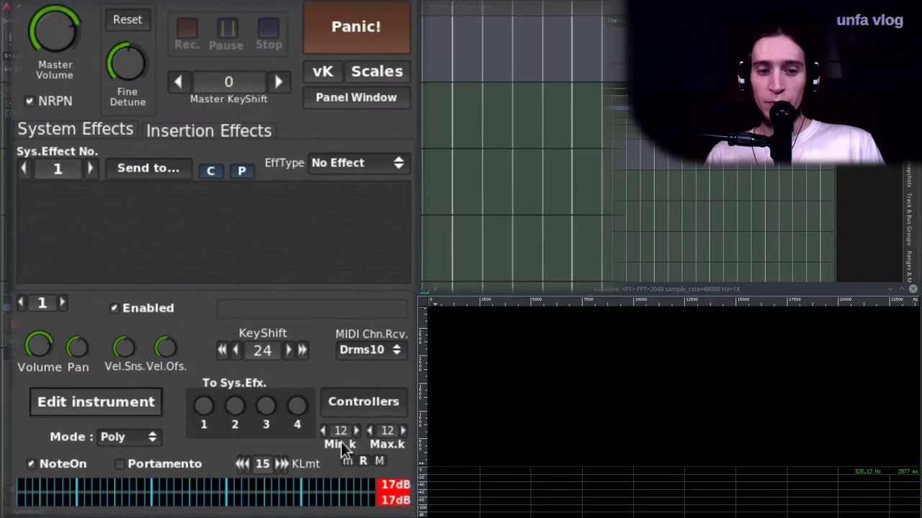
pyautogui.click(151, 130)
pyautogui.click(142, 170)
pyautogui.click(144, 184)
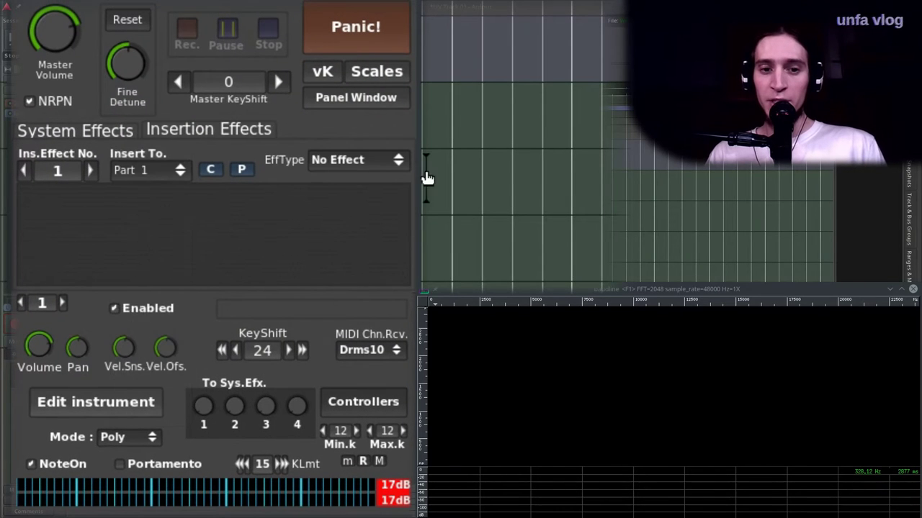
pyautogui.click(389, 160)
pyautogui.click(368, 251)
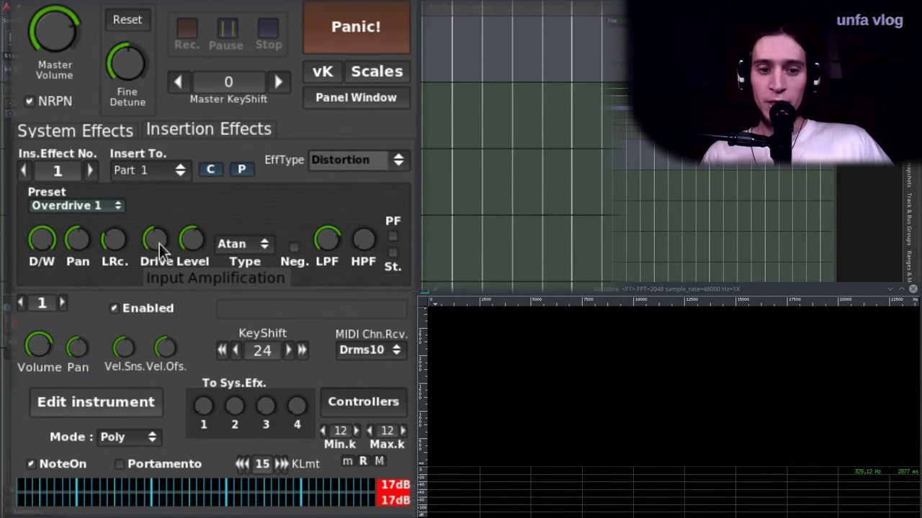
# Step: Tune the distortion's drive and low-pass cutoff, enable stereo, and raise the L/R channel mix
pyautogui.moveTo(159, 243); pyautogui.dragTo(165, 275)
pyautogui.moveTo(185, 310); pyautogui.dragTo(185, 316)
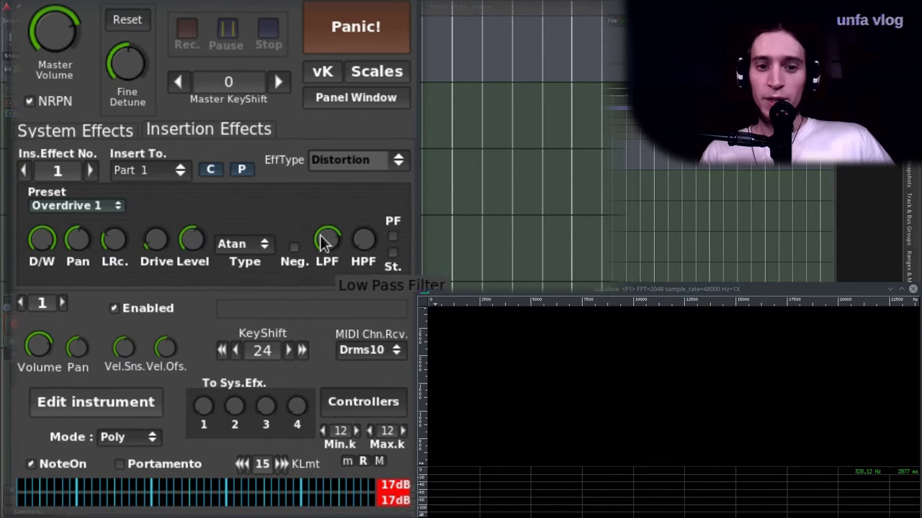
pyautogui.moveTo(324, 244); pyautogui.dragTo(319, 195)
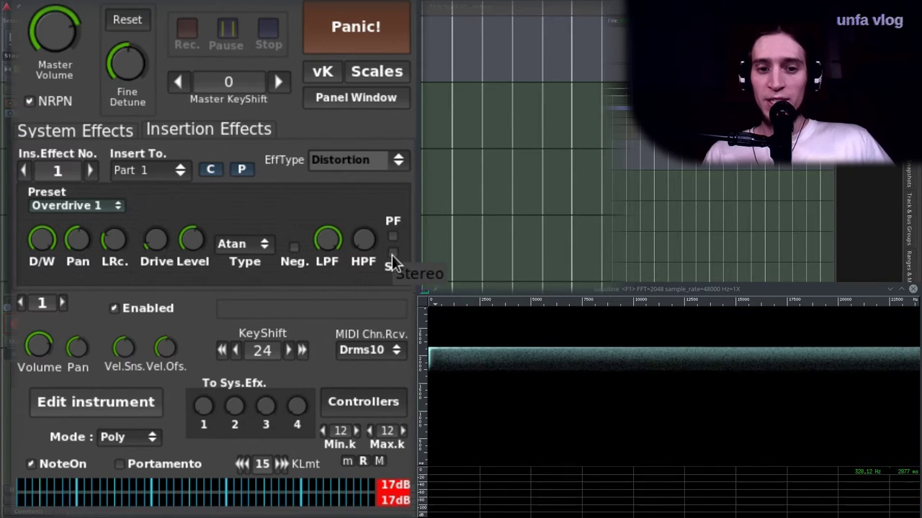
pyautogui.click(392, 253)
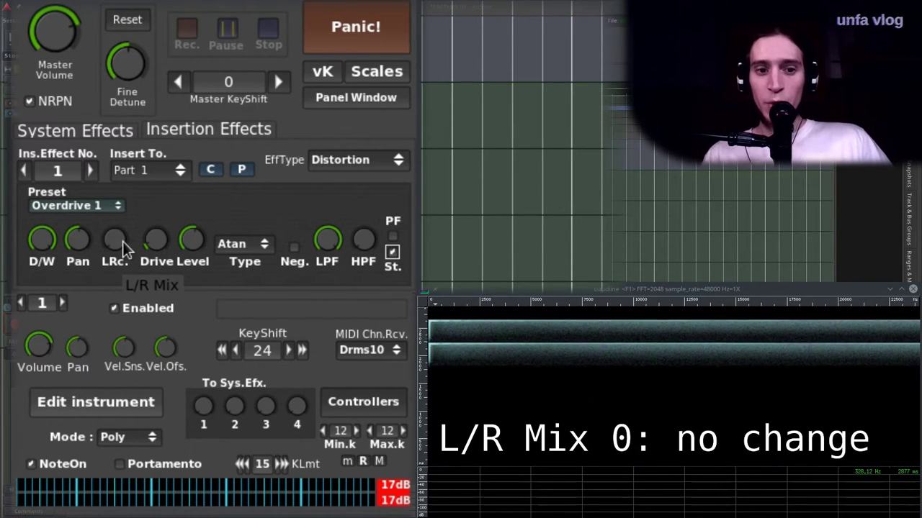
pyautogui.moveTo(122, 242); pyautogui.dragTo(137, 147)
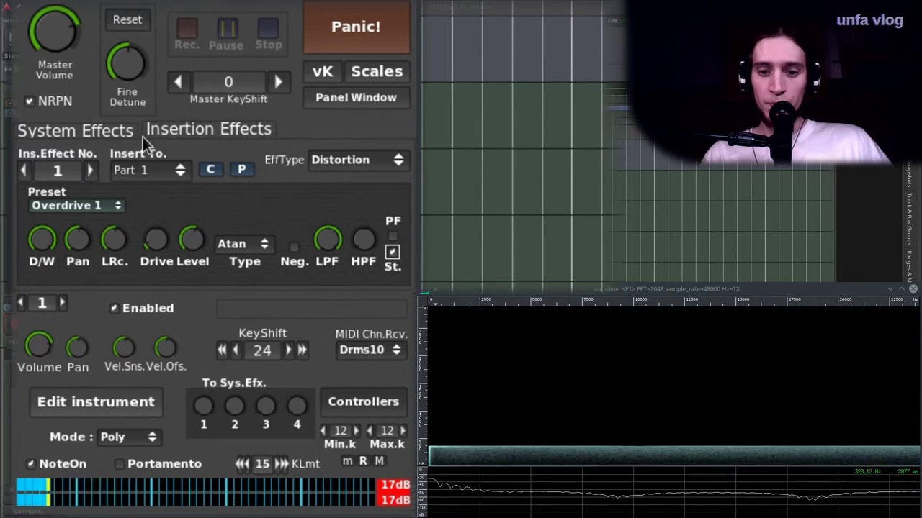
pyautogui.moveTo(125, 240); pyautogui.dragTo(121, 206)
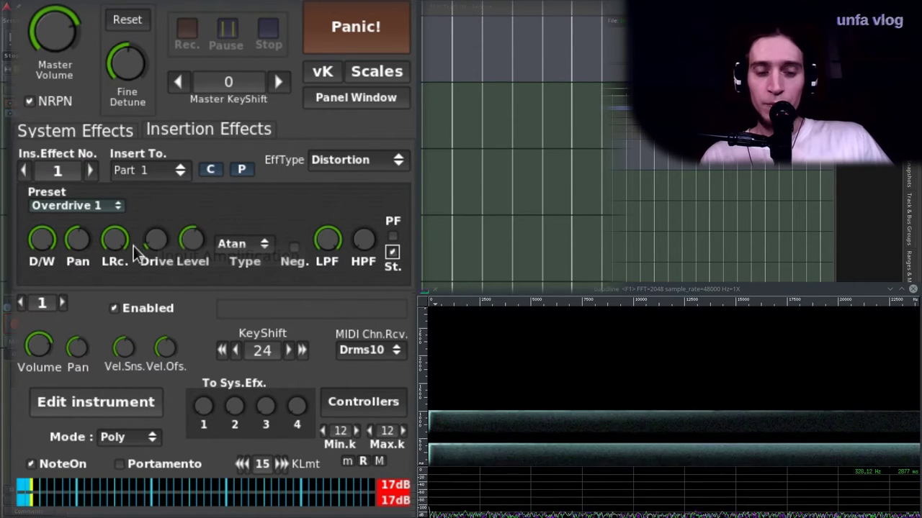
# Step: Fine-tune the distortion's output level and dry/wet mix
pyautogui.scroll(-5, 119, 252)
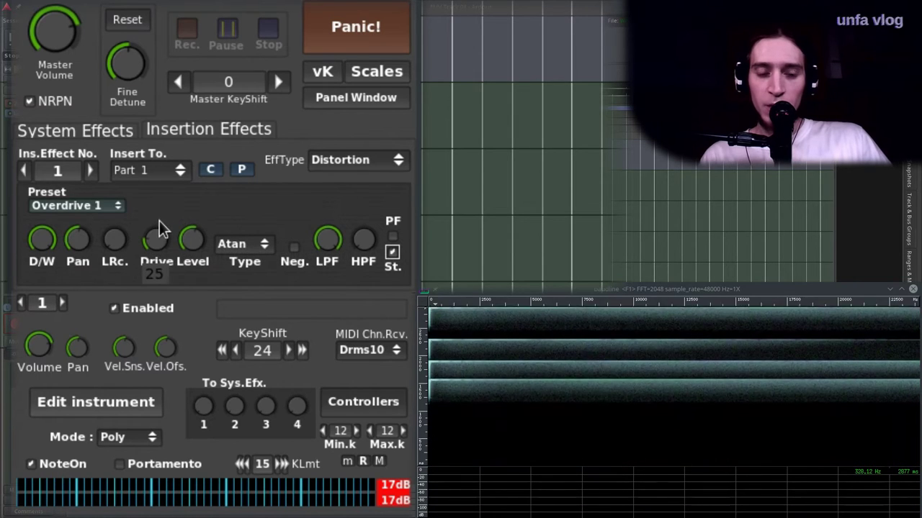
pyautogui.scroll(3, 160, 218)
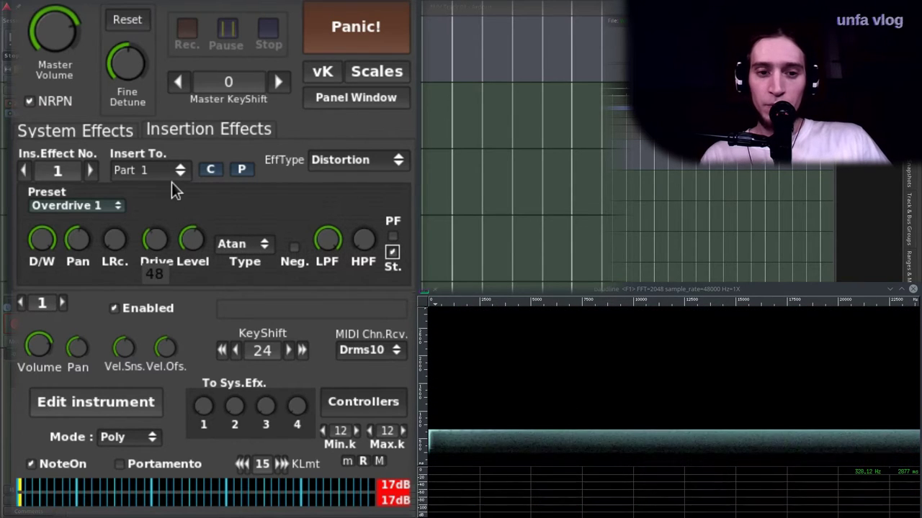
pyautogui.scroll(-3, 191, 239)
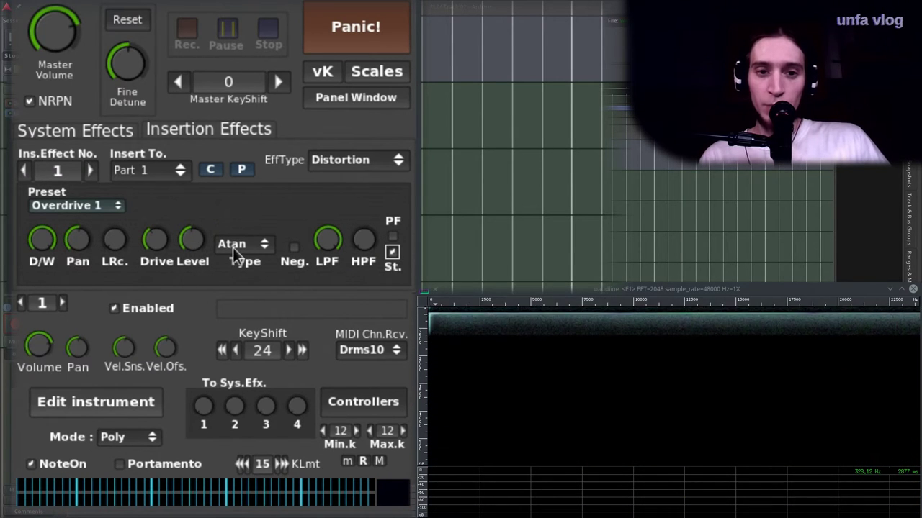
pyautogui.scroll(3, 196, 262)
pyautogui.scroll(3, 173, 256)
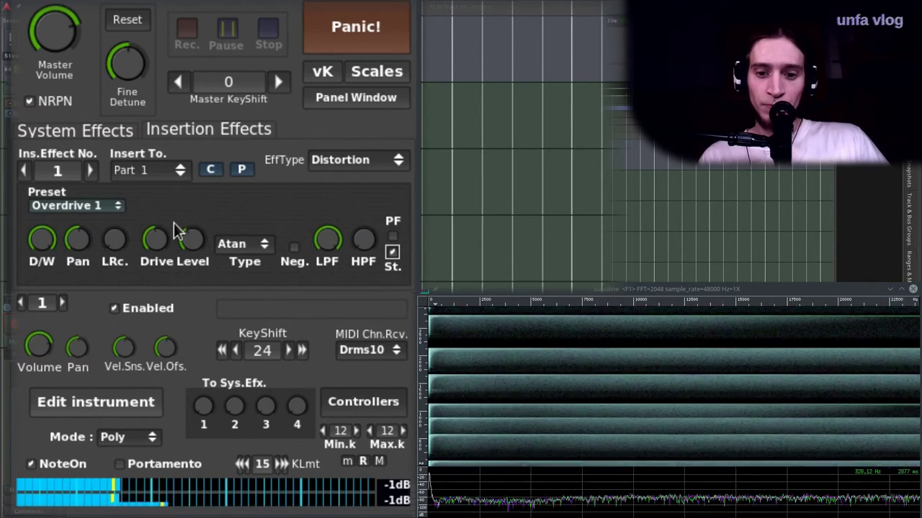
pyautogui.scroll(-5, 41, 240)
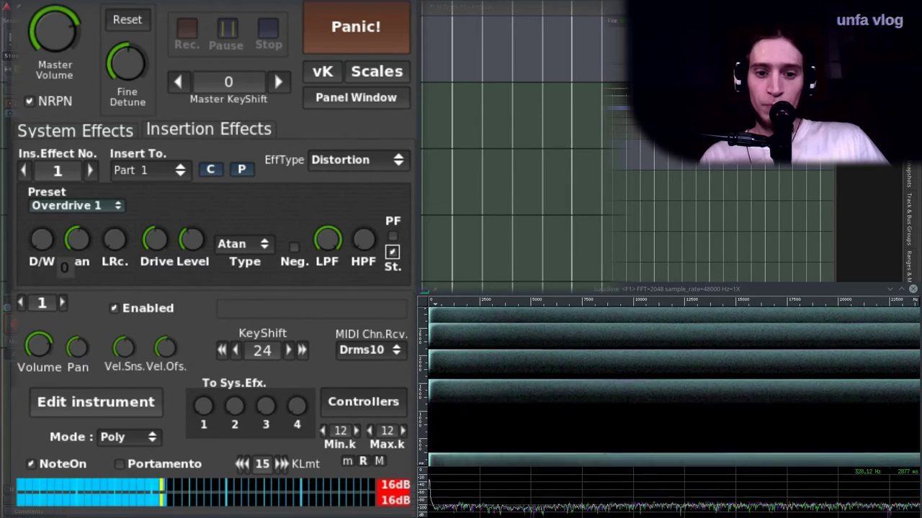
pyautogui.scroll(10, 41, 241)
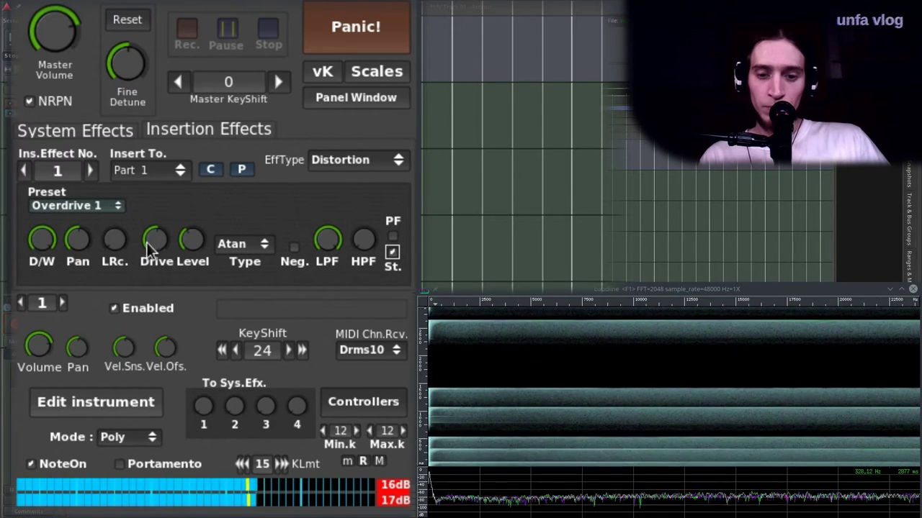
pyautogui.scroll(-5, 57, 248)
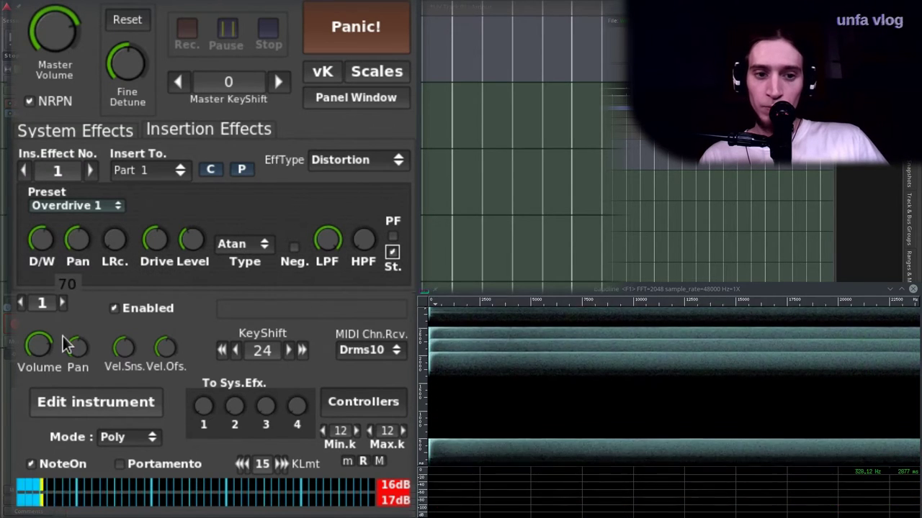
pyautogui.moveTo(63, 352)
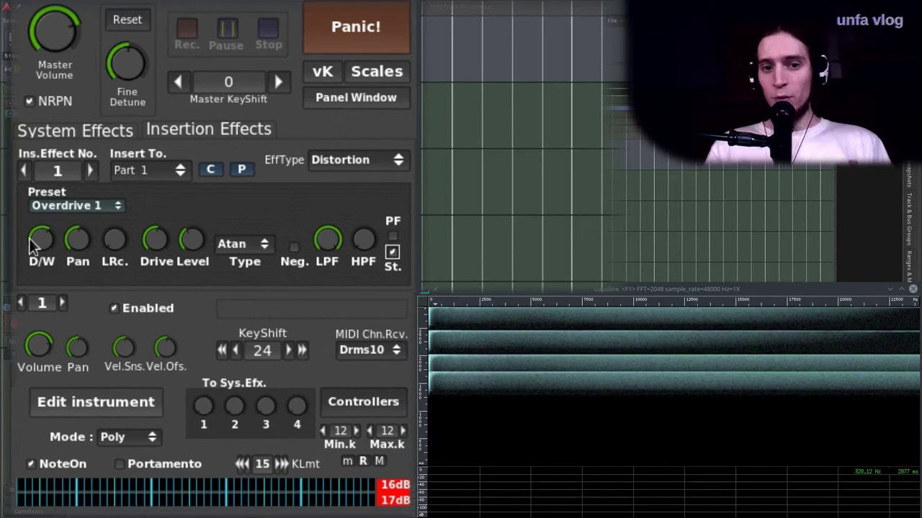
pyautogui.click(92, 408)
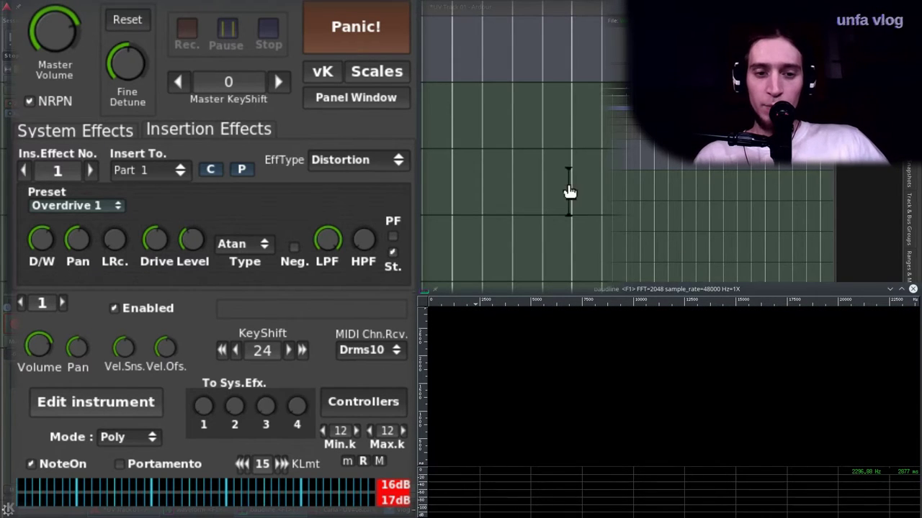
pyautogui.hotkey('alt', 'Tab')
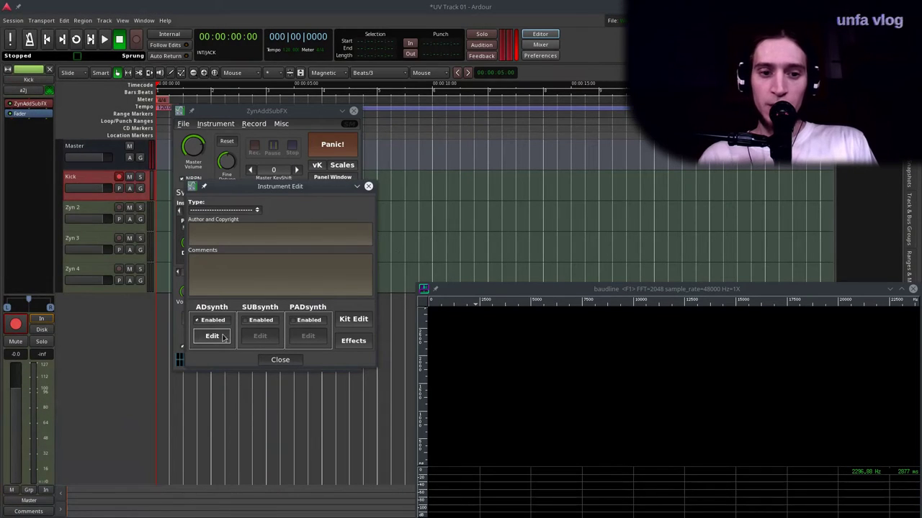
pyautogui.click(212, 335)
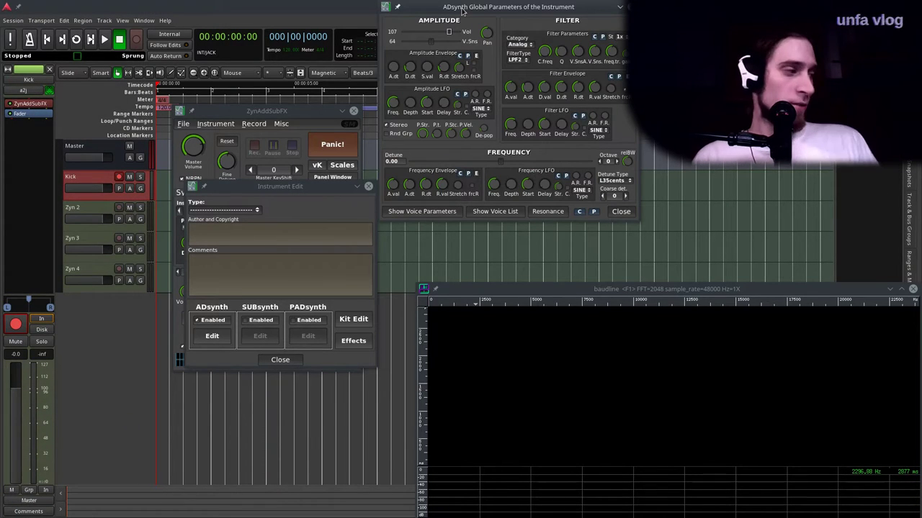
pyautogui.moveTo(463, 10); pyautogui.dragTo(235, 117)
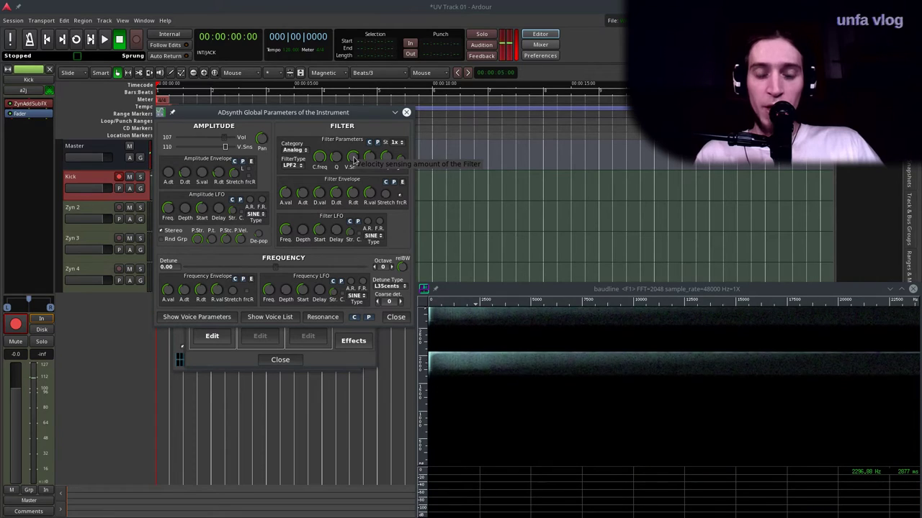
pyautogui.moveTo(713, 515)
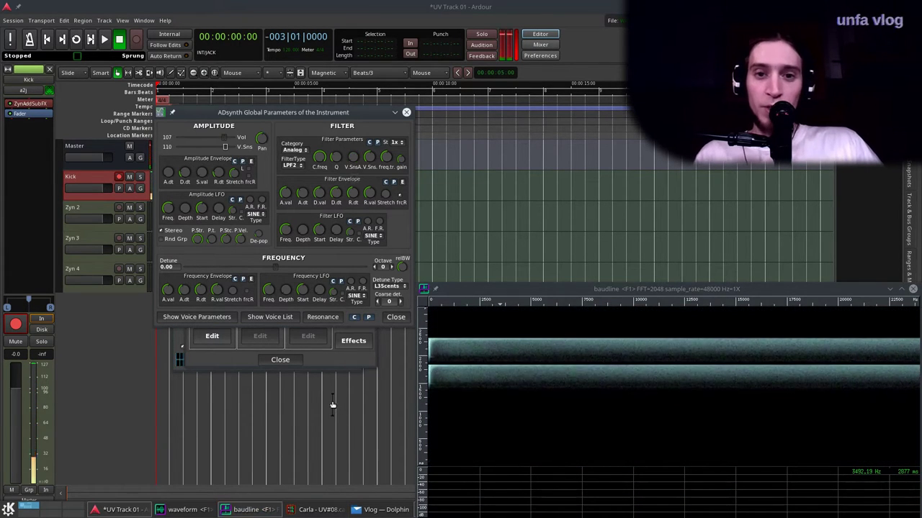
pyautogui.click(395, 318)
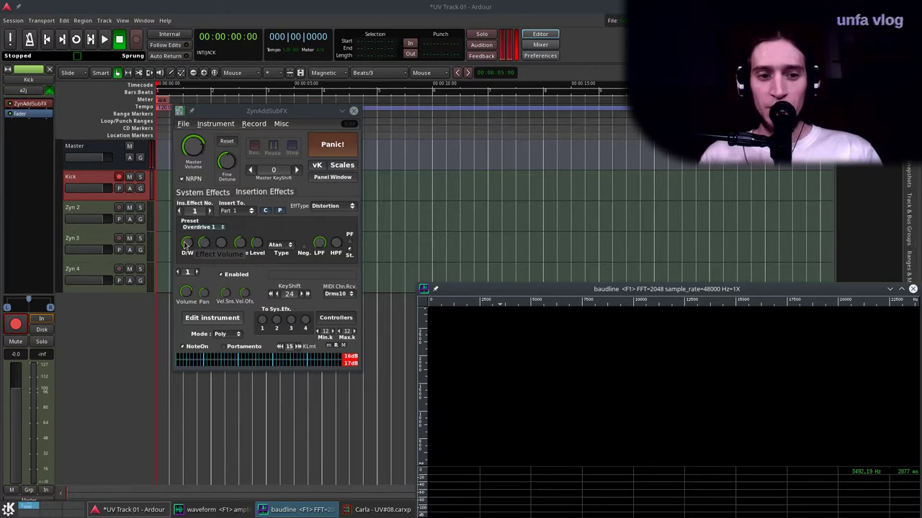
# Step: Lower the ADsynth volume from 107 to 102, then A/B the distortion's dry/wet mix from 0 to near full
pyautogui.click(212, 318)
pyautogui.click(389, 157)
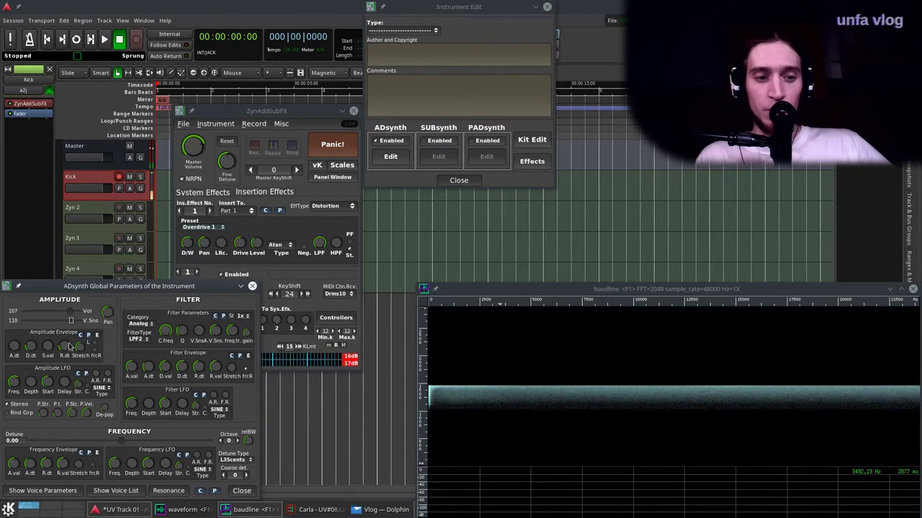
pyautogui.moveTo(70, 317); pyautogui.dragTo(68, 314)
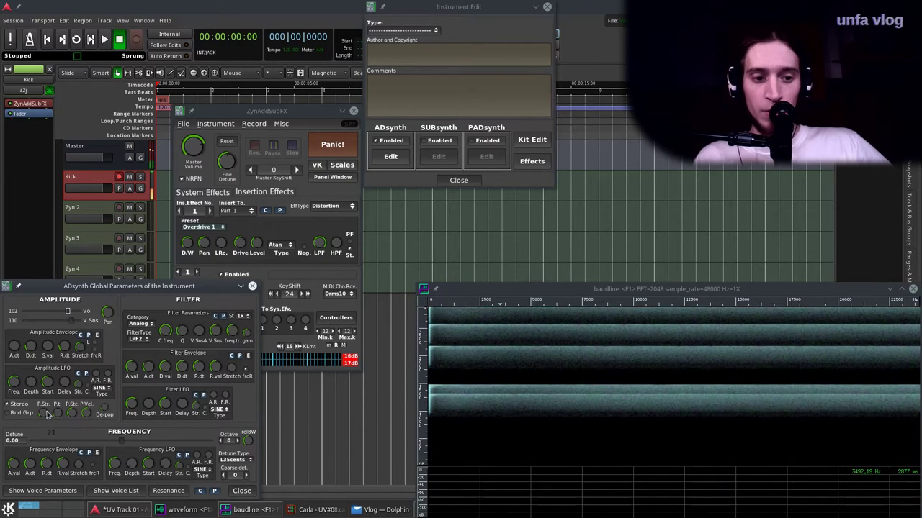
pyautogui.click(252, 286)
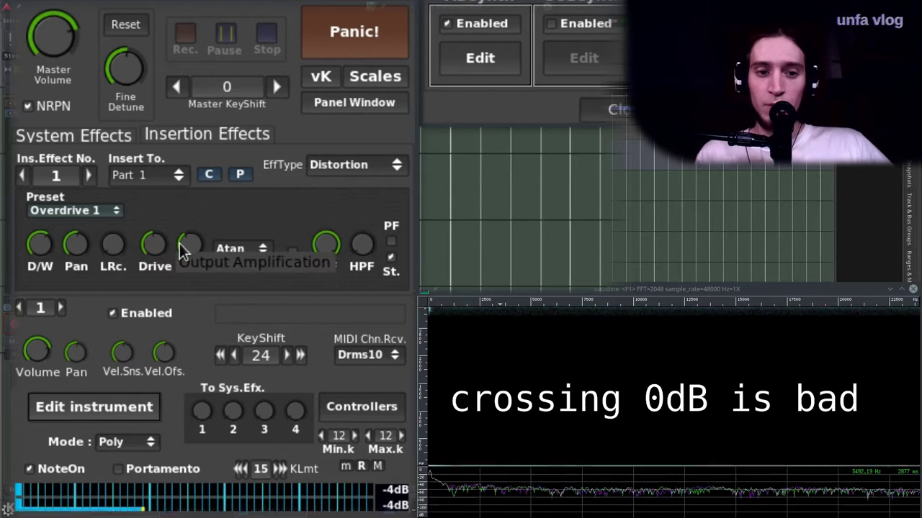
pyautogui.moveTo(29, 249); pyautogui.dragTo(51, 331)
pyautogui.moveTo(39, 490); pyautogui.dragTo(327, 314)
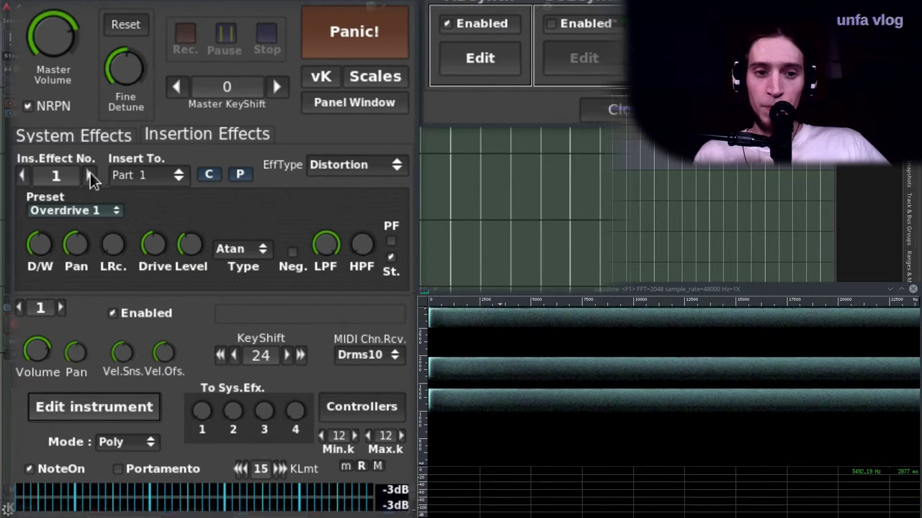
# Step: Insert an EQ in insertion slot 2 on Part 1, making band 1 a resonant Hp2 high-pass
pyautogui.click(88, 175)
pyautogui.click(131, 179)
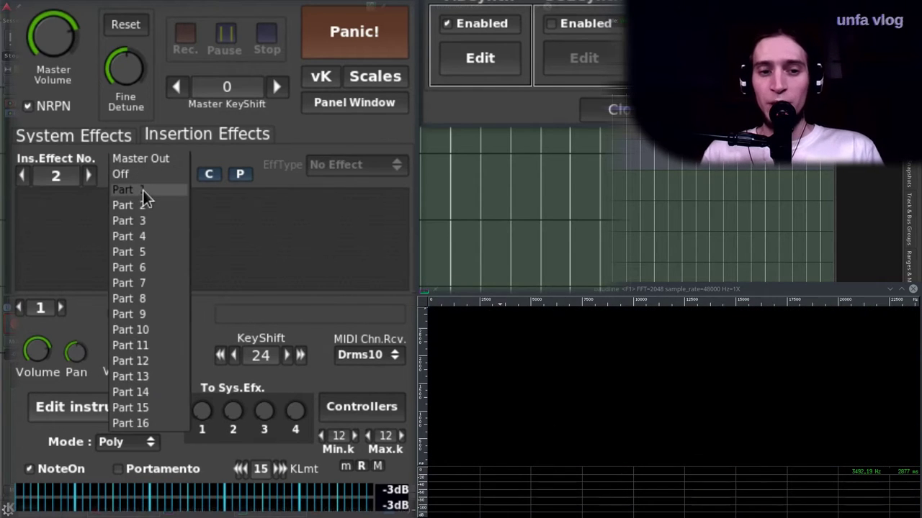
pyautogui.click(142, 190)
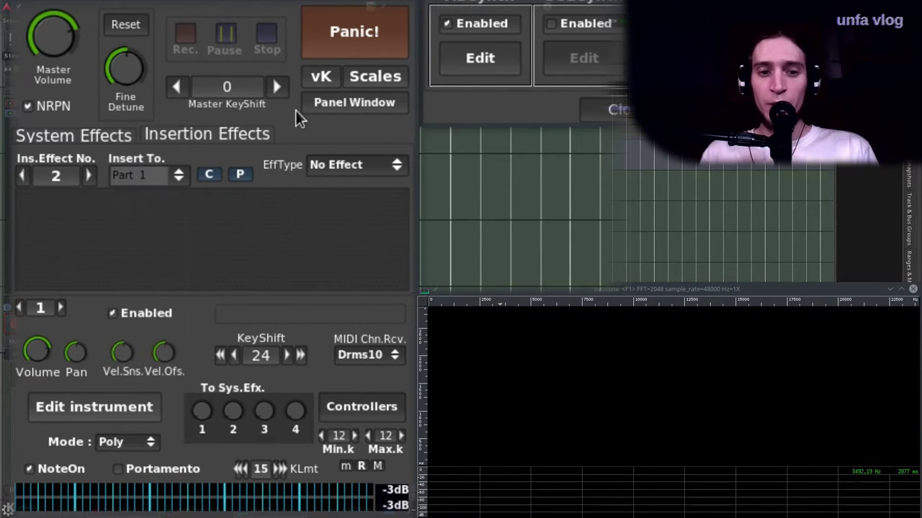
pyautogui.click(353, 168)
pyautogui.click(347, 272)
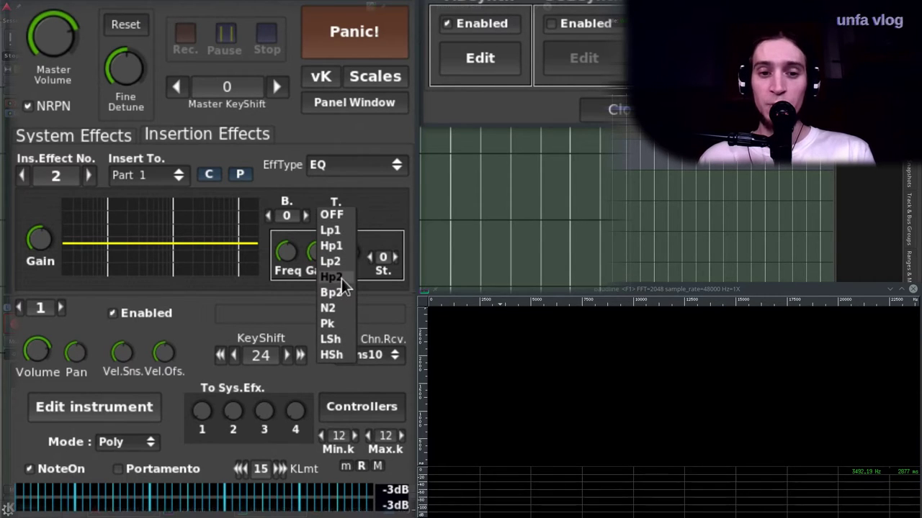
pyautogui.click(341, 278)
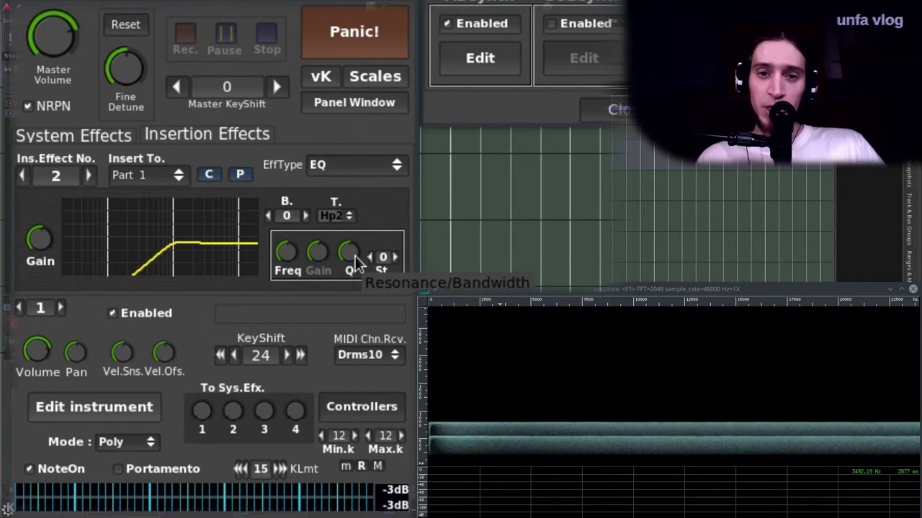
pyautogui.moveTo(352, 260); pyautogui.dragTo(271, 219)
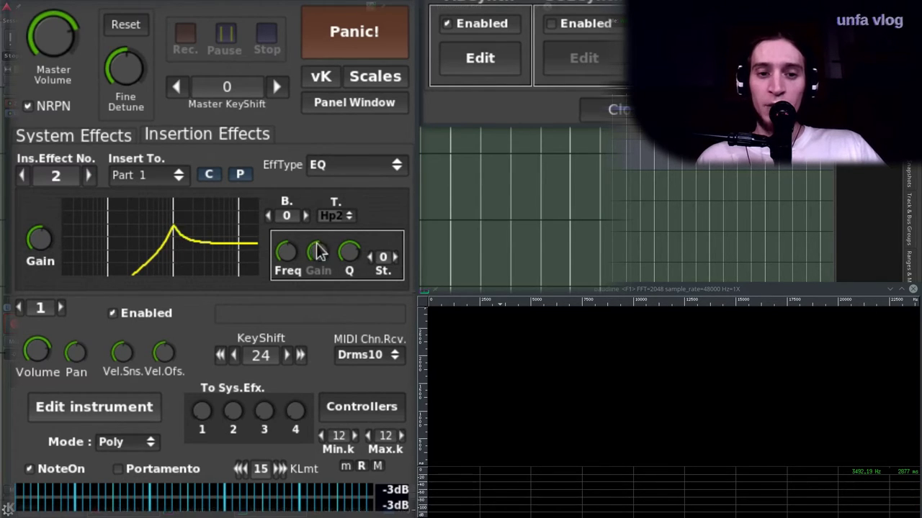
# Step: Lower the Hp2 band's cutoff and raise the high-pass to 3 filter stages
pyautogui.moveTo(288, 254); pyautogui.dragTo(296, 329)
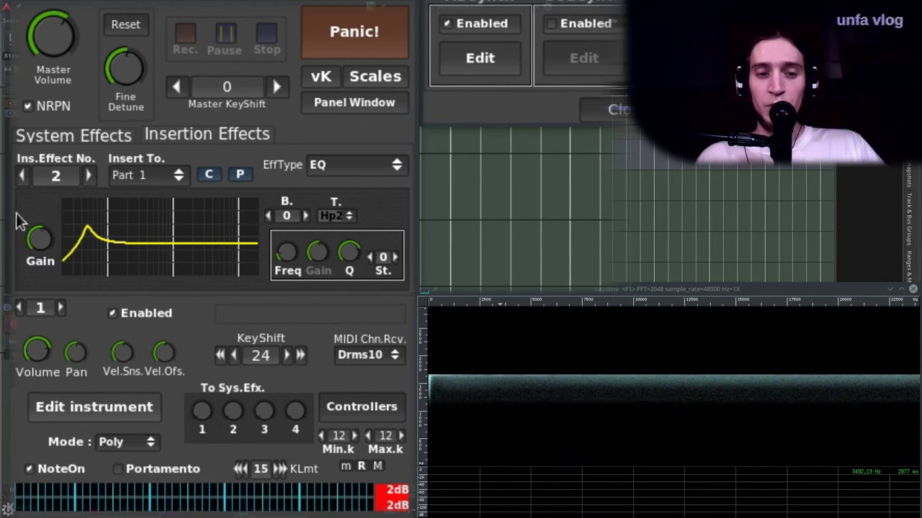
pyautogui.moveTo(37, 248)
pyautogui.mouseDown()
pyautogui.moveTo(39, 286)
pyautogui.moveTo(39, 251)
pyautogui.mouseUp()
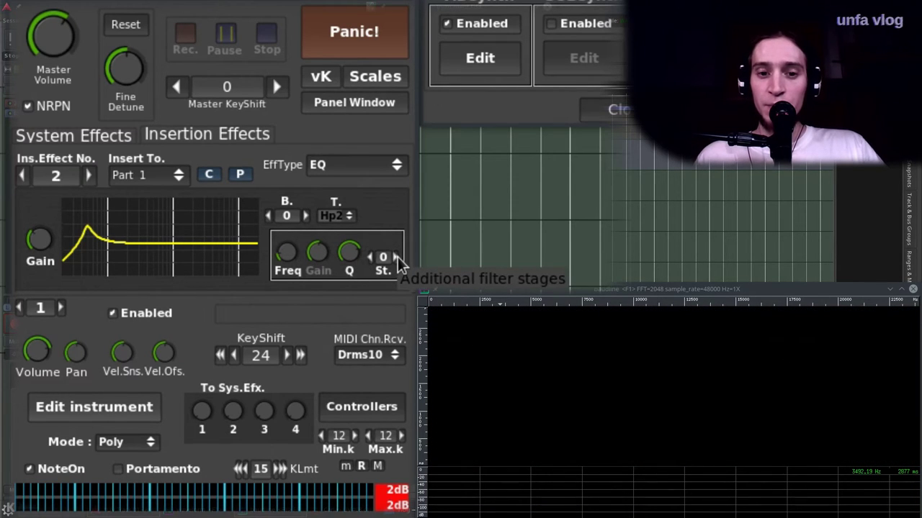
pyautogui.click(396, 257)
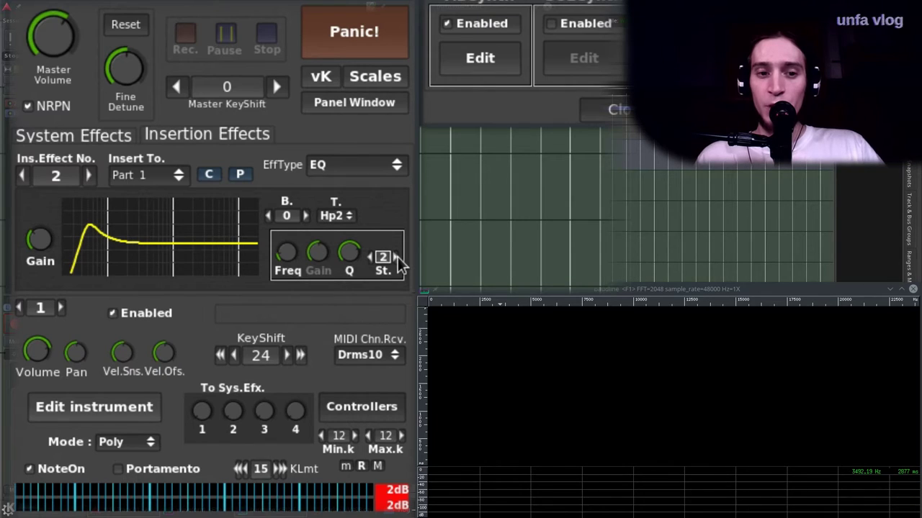
pyautogui.click(396, 257)
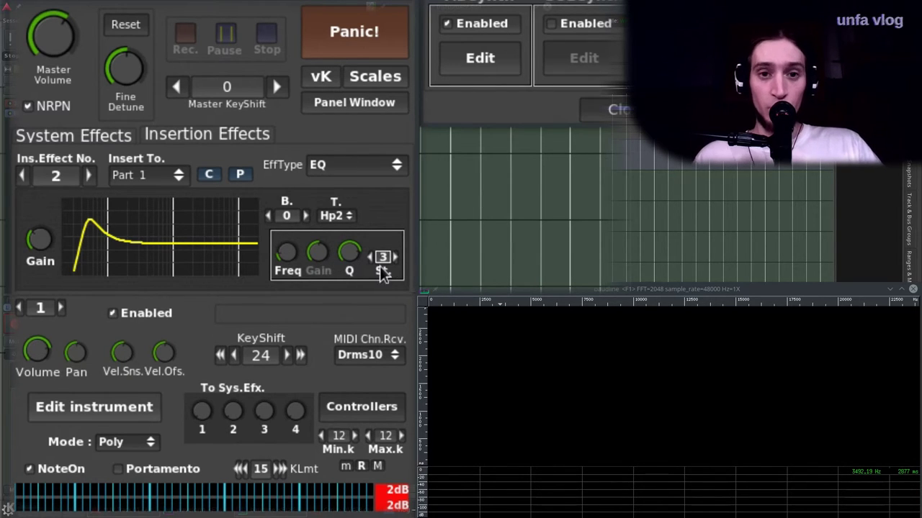
# Step: Fine-tune the high-pass cutoff frequency with the scroll wheel
pyautogui.scroll(1, 288, 253)
pyautogui.scroll(4, 287, 251)
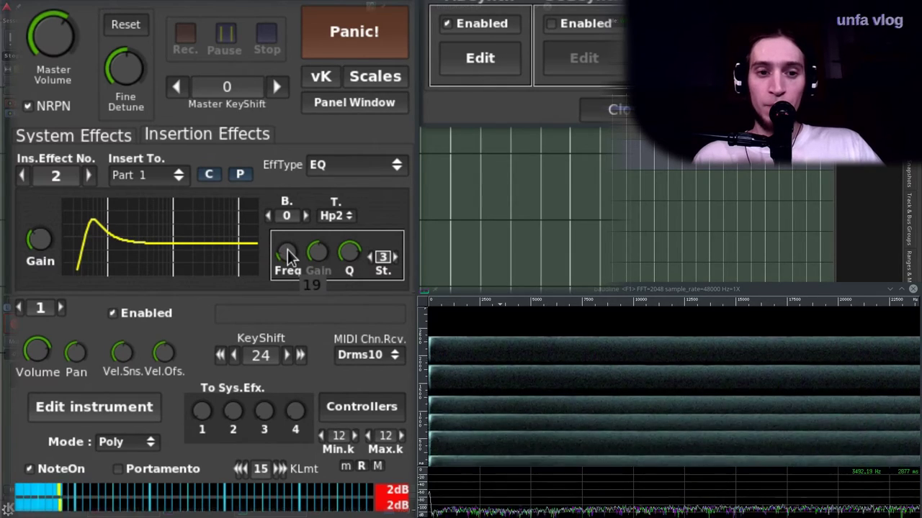
pyautogui.scroll(-7, 288, 249)
pyautogui.scroll(-7, 293, 257)
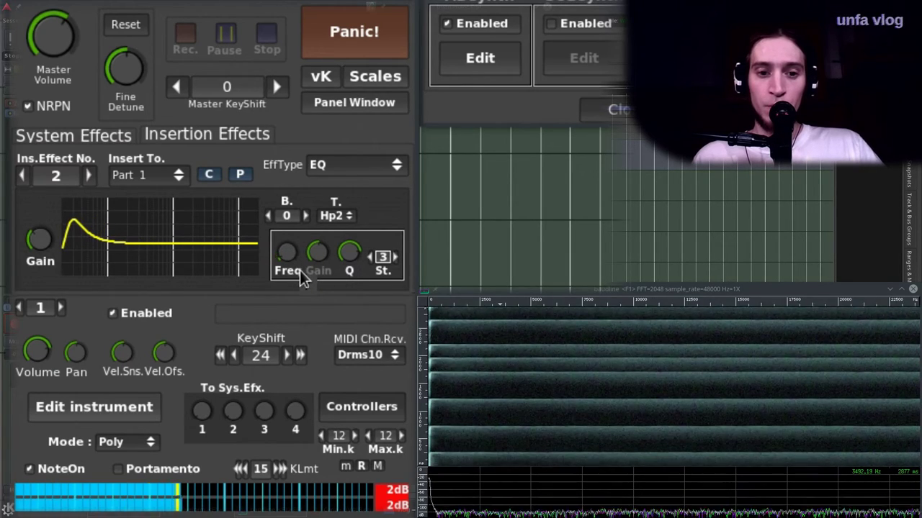
pyautogui.scroll(20, 285, 241)
pyautogui.scroll(-13, 290, 245)
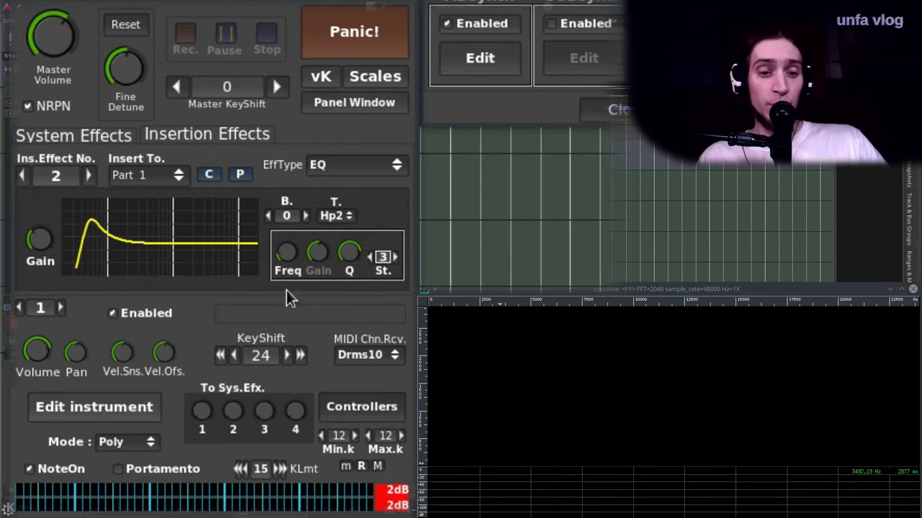
# Step: Step the part's KeyShift up to 33, then back down five steps
pyautogui.click(286, 356)
pyautogui.click(286, 356)
pyautogui.click(287, 356)
pyautogui.click(287, 356)
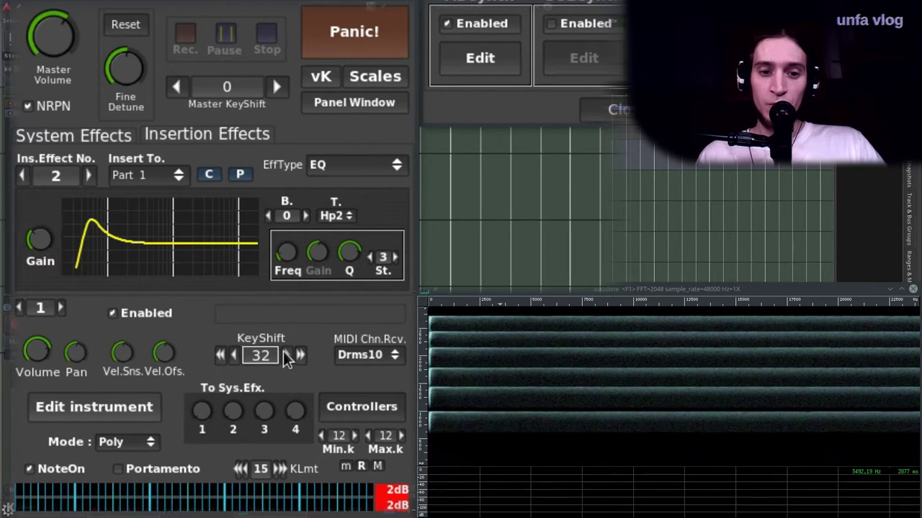
pyautogui.click(287, 355)
pyautogui.click(236, 355)
pyautogui.click(235, 355)
pyautogui.click(235, 356)
pyautogui.click(235, 355)
pyautogui.click(236, 355)
pyautogui.click(235, 356)
pyautogui.click(235, 356)
pyautogui.click(235, 356)
pyautogui.click(236, 355)
pyautogui.click(235, 355)
pyautogui.click(235, 356)
pyautogui.click(235, 356)
pyautogui.click(235, 356)
pyautogui.click(236, 356)
# Step: Retune the EQ high-pass cutoff and increase its resonance while listening
pyautogui.moveTo(292, 254); pyautogui.dragTo(298, 230)
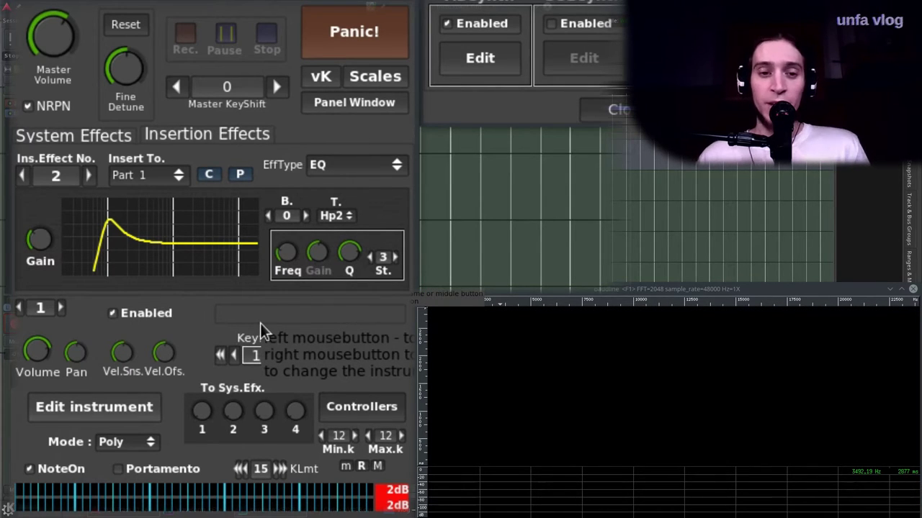
pyautogui.moveTo(291, 260); pyautogui.dragTo(293, 255)
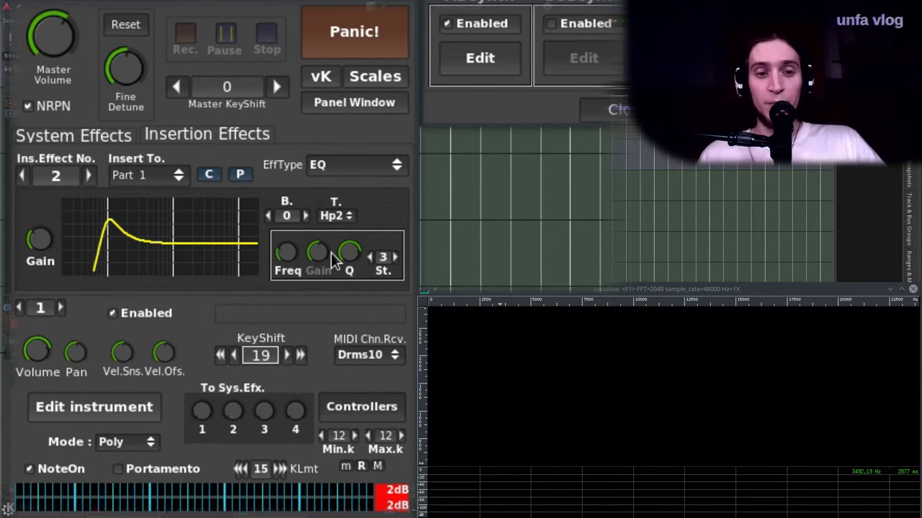
pyautogui.moveTo(349, 252); pyautogui.dragTo(351, 234)
pyautogui.moveTo(288, 251); pyautogui.dragTo(346, 285)
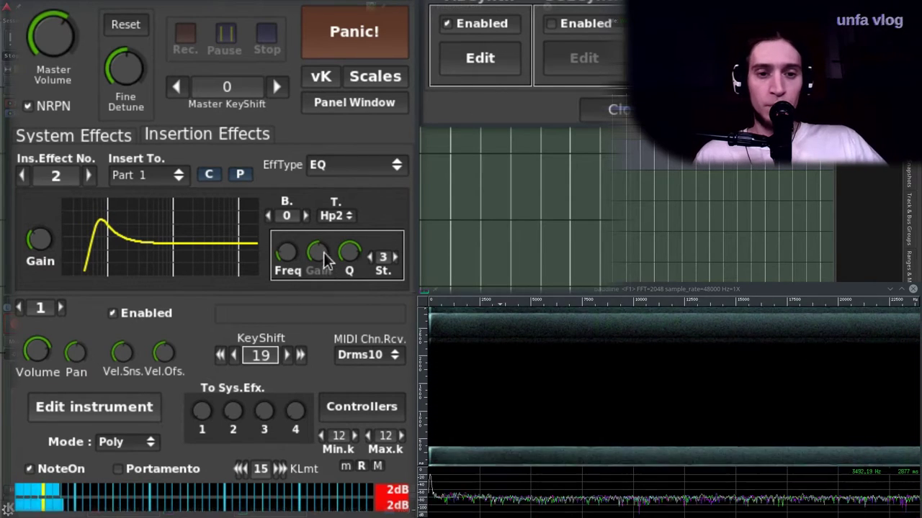
# Step: Settle KeyShift at 23, lower the EQ cutoff further and reduce its resonance
pyautogui.click(234, 355)
pyautogui.click(234, 356)
pyautogui.click(234, 356)
pyautogui.click(234, 356)
pyautogui.click(234, 356)
pyautogui.moveTo(297, 274); pyautogui.dragTo(293, 254)
pyautogui.click(288, 348)
pyautogui.click(288, 349)
pyautogui.click(288, 348)
pyautogui.click(288, 348)
pyautogui.click(288, 351)
pyautogui.click(288, 351)
pyautogui.click(288, 350)
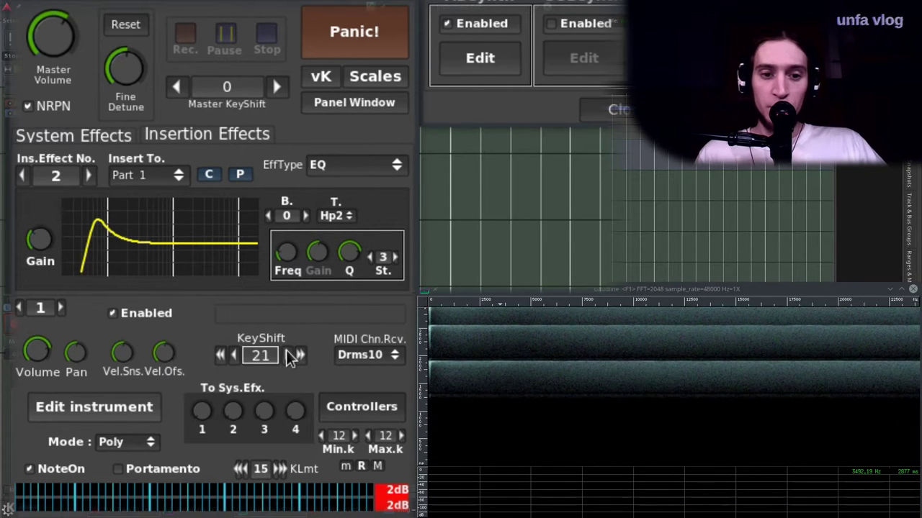
pyautogui.moveTo(350, 261); pyautogui.dragTo(354, 272)
# Step: Make EQ band 1 a wide peaking filter with lowered gain
pyautogui.click(306, 216)
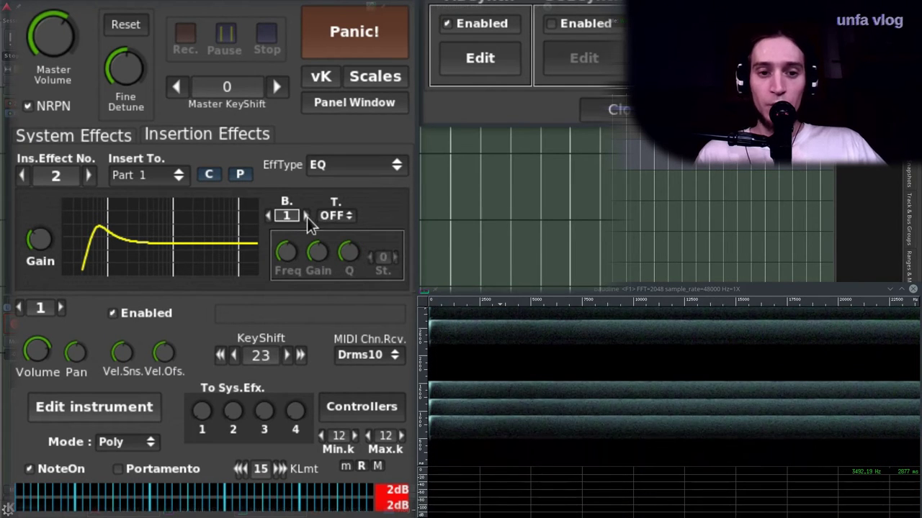
pyautogui.click(342, 216)
pyautogui.click(331, 334)
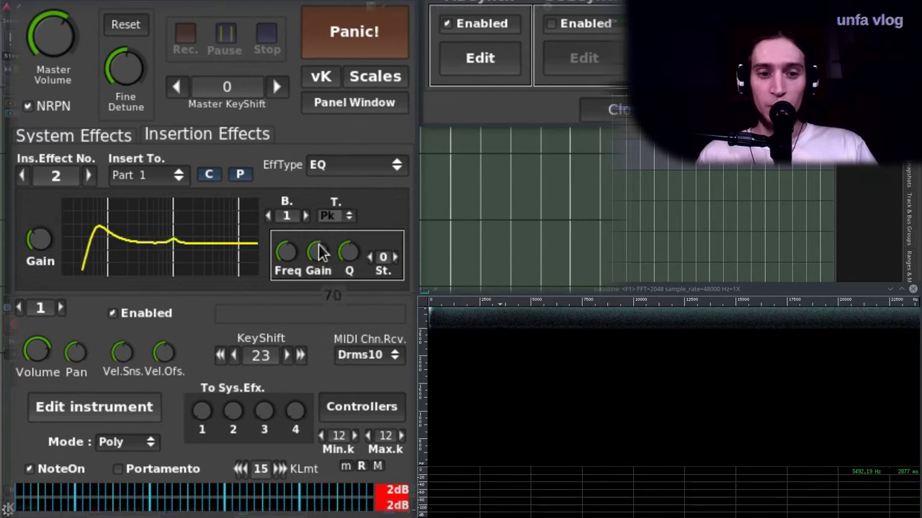
pyautogui.moveTo(354, 251); pyautogui.dragTo(365, 300)
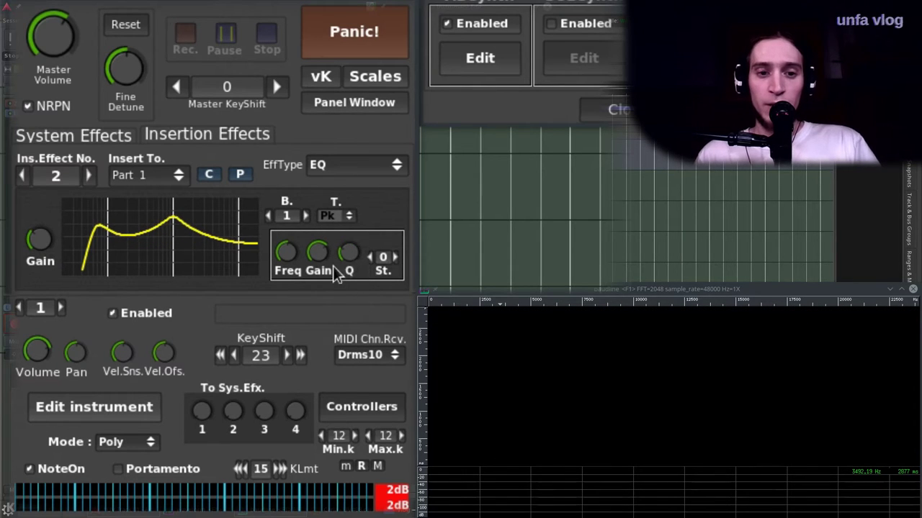
pyautogui.moveTo(333, 266); pyautogui.dragTo(311, 194)
pyautogui.moveTo(338, 252); pyautogui.dragTo(319, 253)
# Step: Make EQ band 2 a peaking filter at a higher frequency, then pull its gain into a dip
pyautogui.click(305, 216)
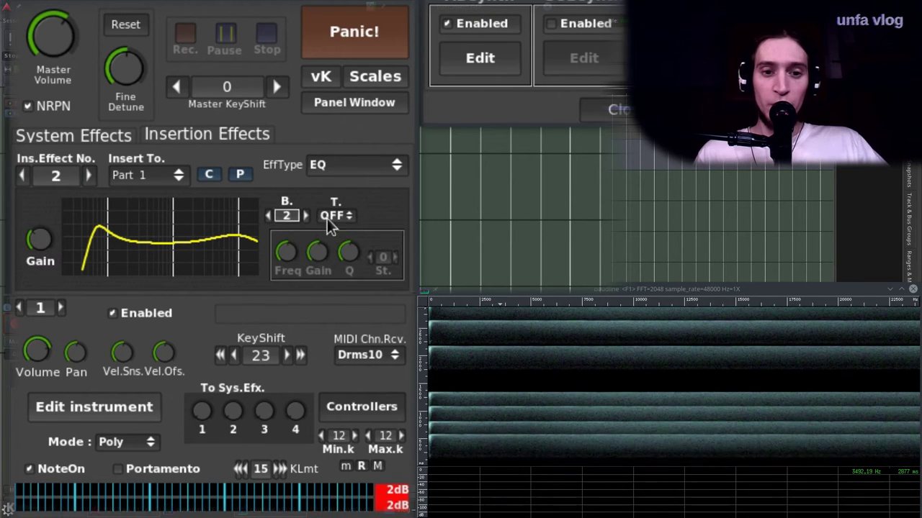
pyautogui.click(335, 215)
pyautogui.click(345, 324)
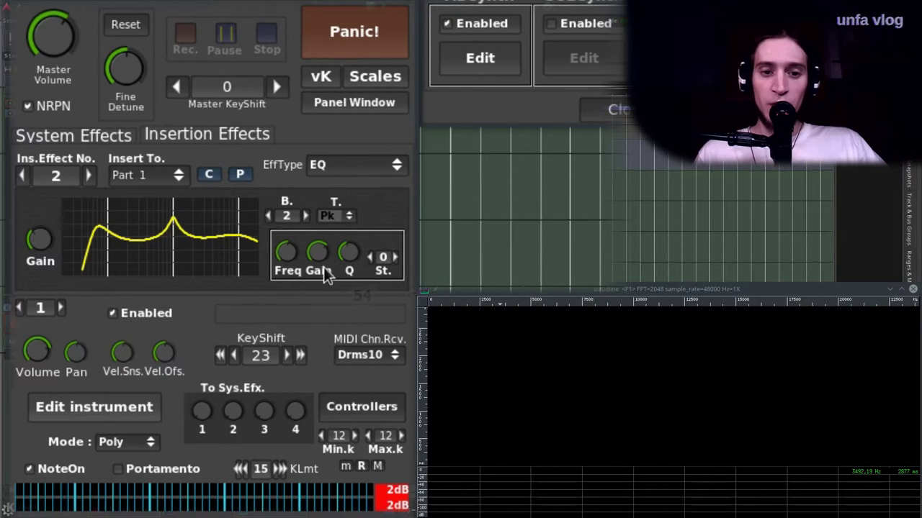
pyautogui.moveTo(299, 298); pyautogui.dragTo(323, 315)
pyautogui.moveTo(323, 283); pyautogui.dragTo(309, 195)
pyautogui.moveTo(286, 251); pyautogui.dragTo(289, 225)
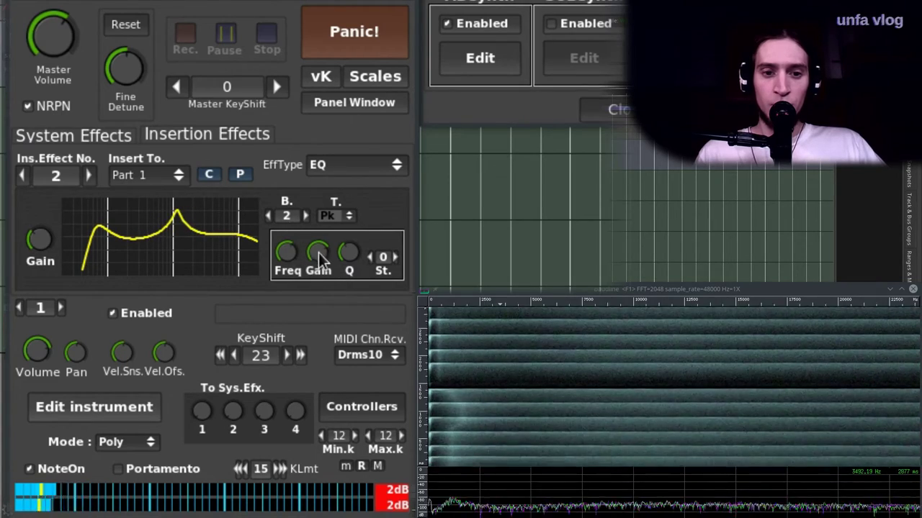
pyautogui.moveTo(320, 253); pyautogui.dragTo(296, 268)
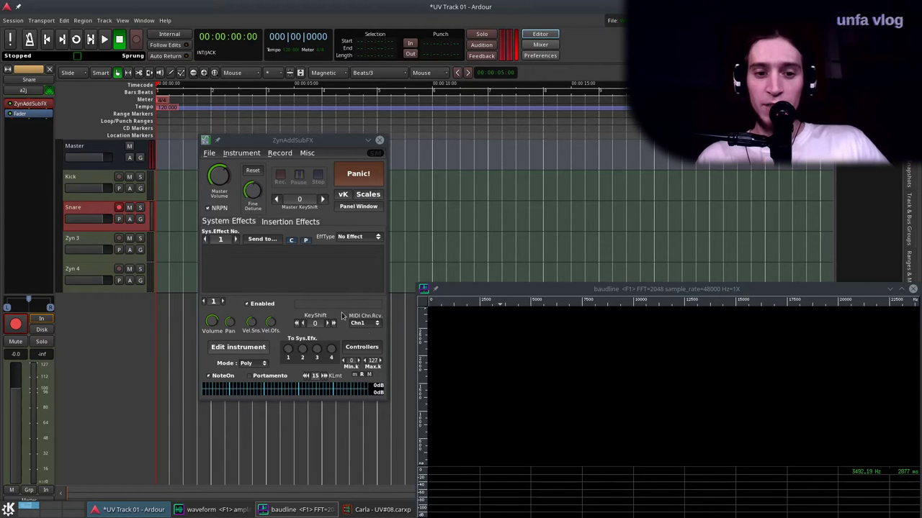
# Step: Set the Snare part to receive on Drms10 with Min.k and Max.k both at key 14
pyautogui.click(370, 326)
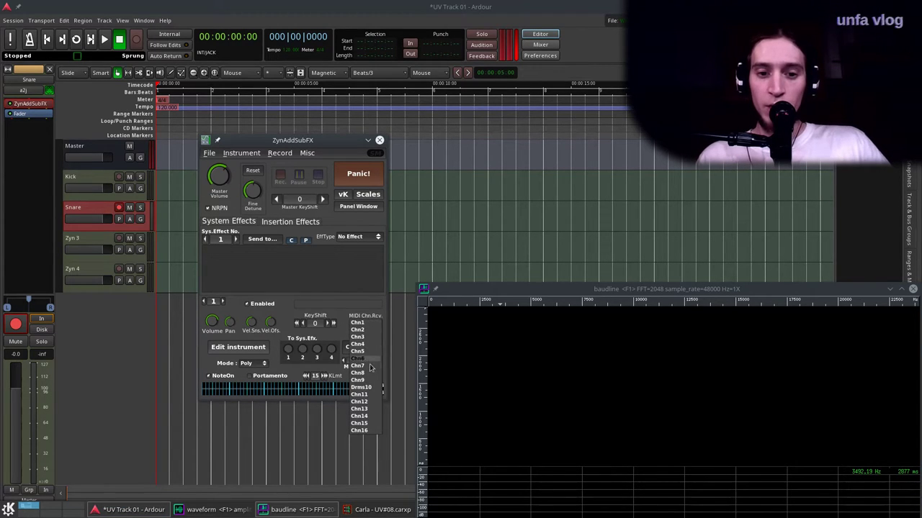
pyautogui.click(374, 392)
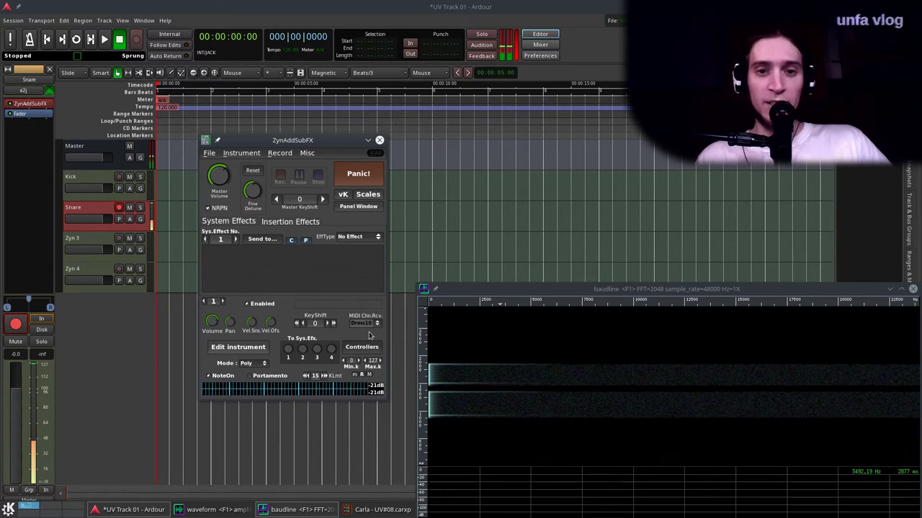
pyautogui.click(354, 375)
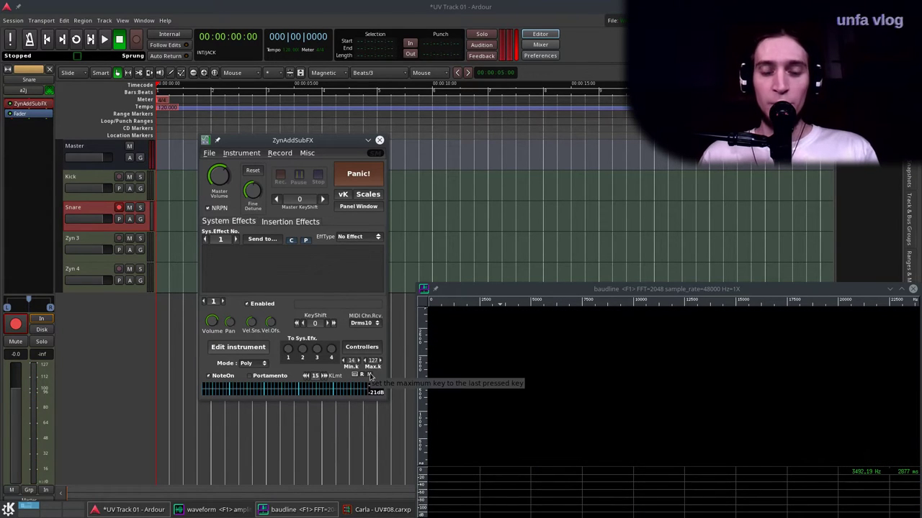
pyautogui.click(369, 375)
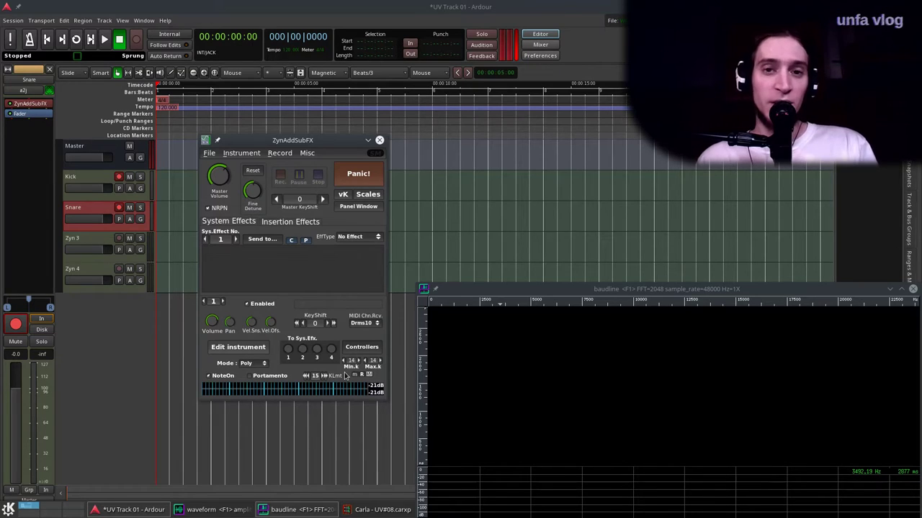
# Step: Open the instrument edit and ADsynth global parameter windows and arrange them side by side
pyautogui.click(245, 347)
pyautogui.moveTo(32, 72); pyautogui.dragTo(190, 172)
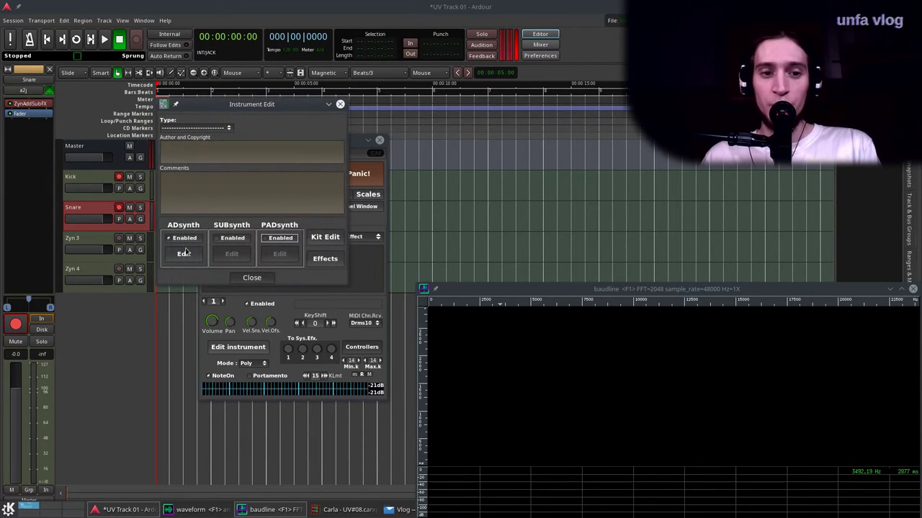
pyautogui.click(184, 254)
pyautogui.moveTo(459, 13); pyautogui.dragTo(211, 138)
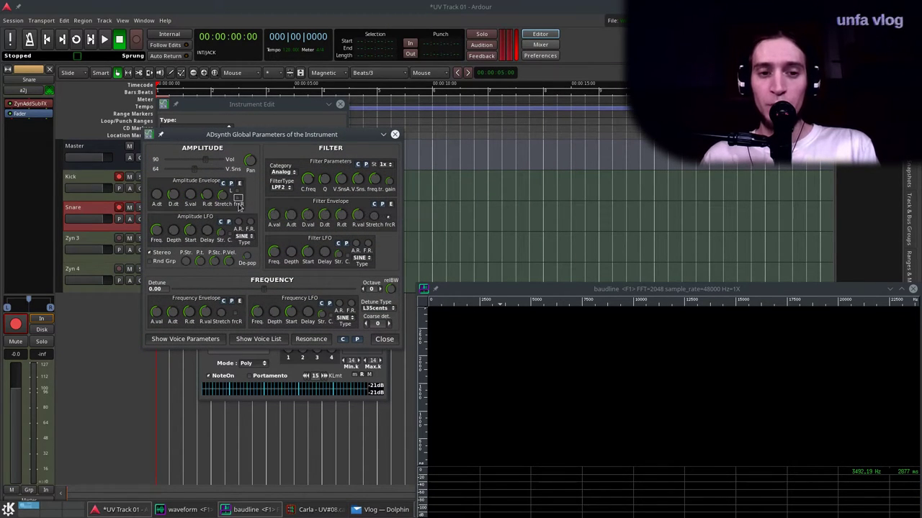
pyautogui.click(273, 126)
pyautogui.press('z')
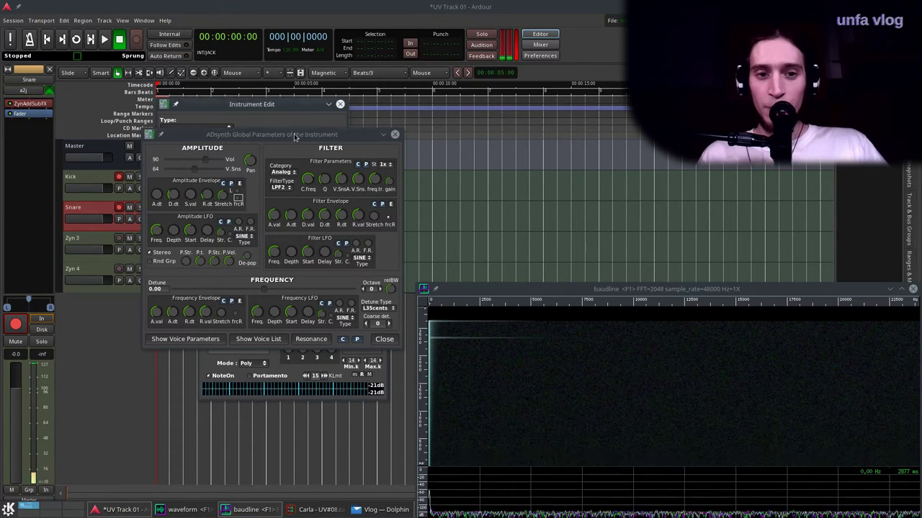
pyautogui.moveTo(290, 134); pyautogui.dragTo(548, 84)
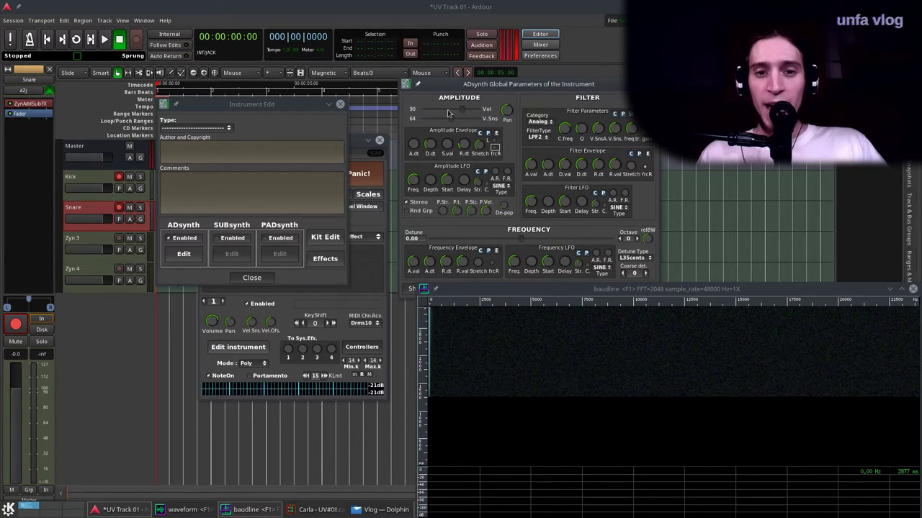
pyautogui.moveTo(454, 85); pyautogui.dragTo(422, 54)
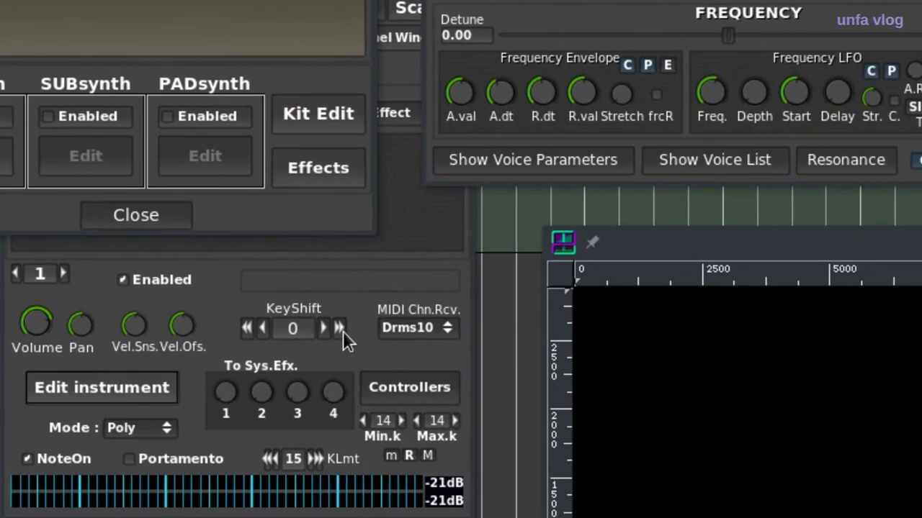
# Step: Raise the Snare part's KeyShift by two octaves to 24
pyautogui.click(334, 323)
pyautogui.click(334, 324)
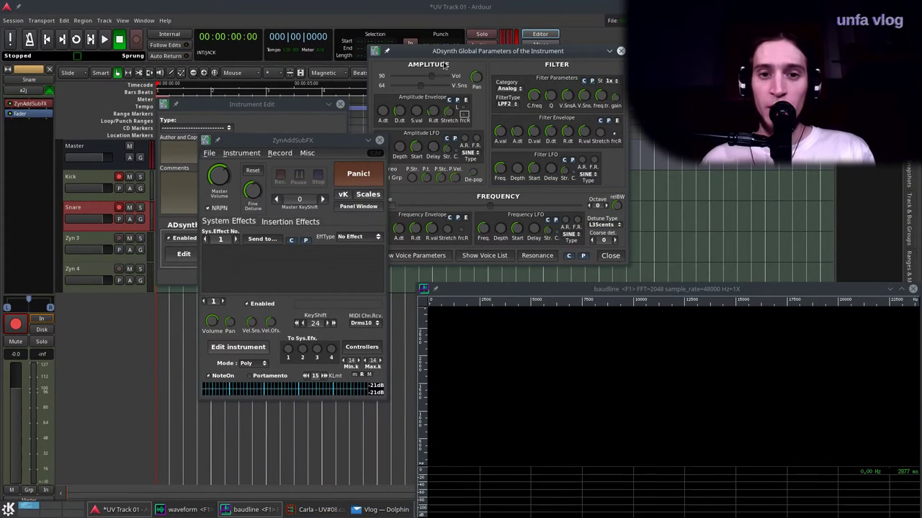
pyautogui.click(446, 63)
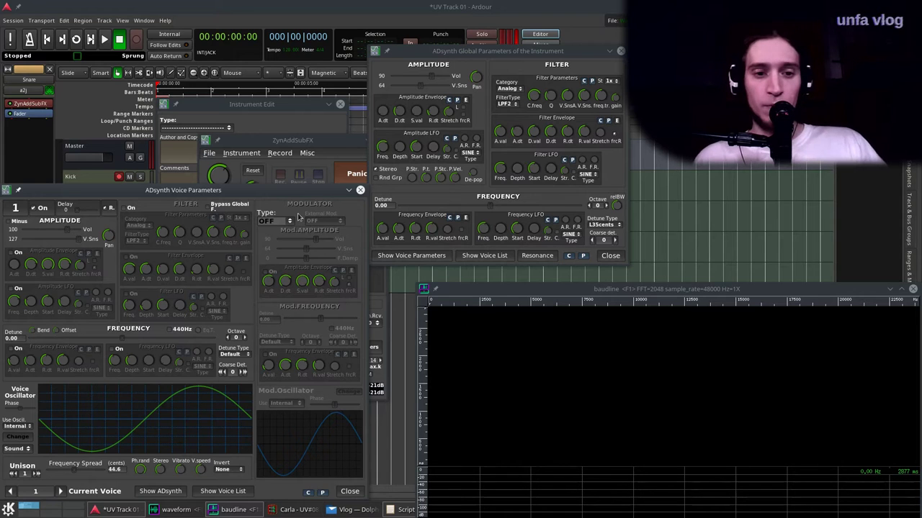
# Step: Give voice 1's oscillator an AbsStrSine base function at parameter 42 and adjust some harmonics
pyautogui.moveTo(204, 193); pyautogui.dragTo(280, 101)
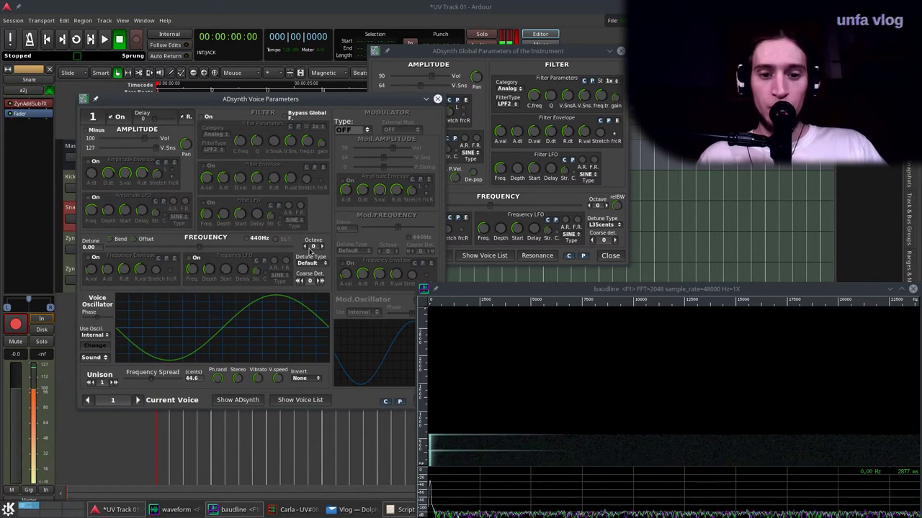
pyautogui.click(94, 346)
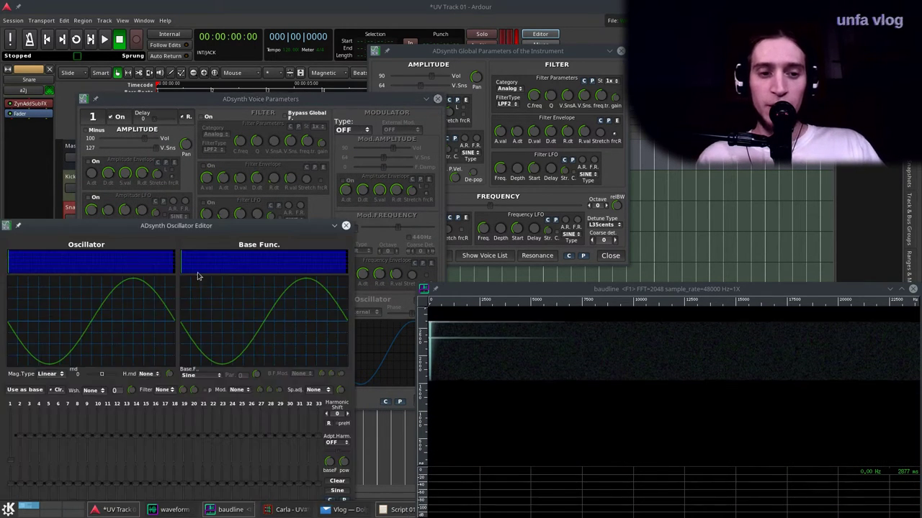
pyautogui.moveTo(200, 235); pyautogui.dragTo(273, 136)
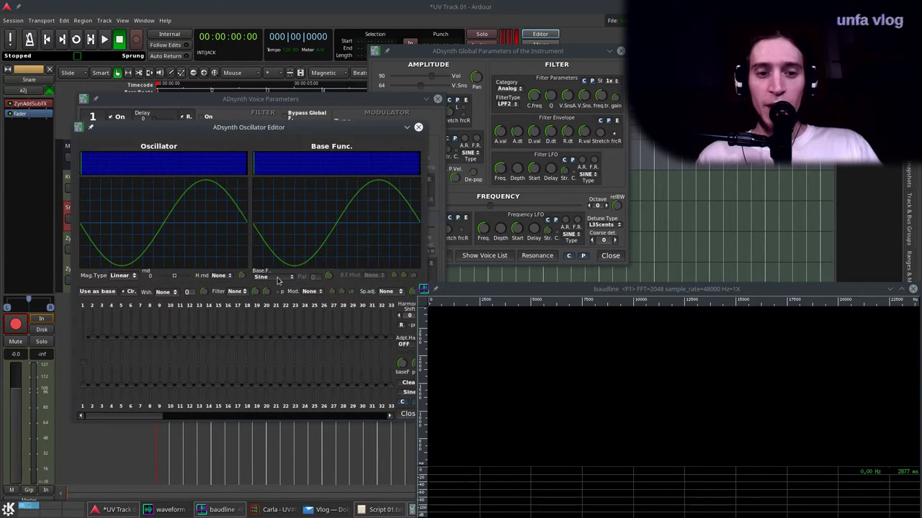
pyautogui.click(279, 280)
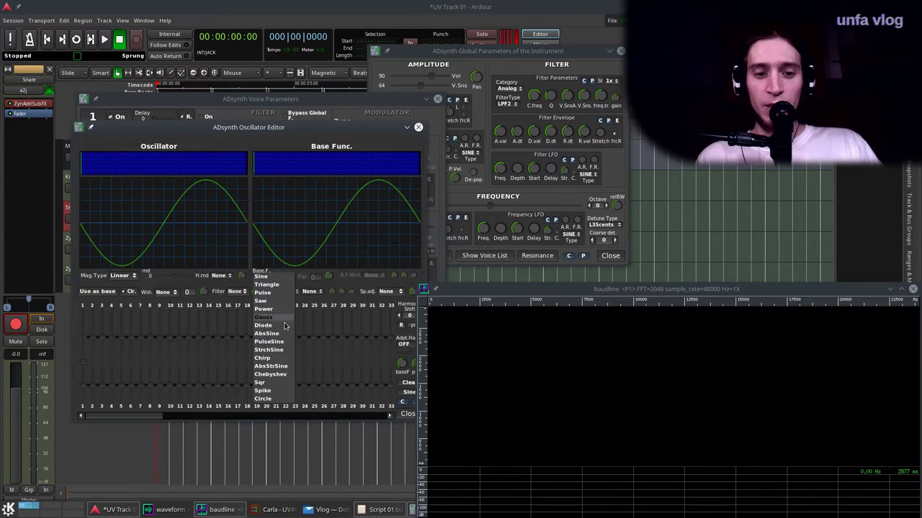
pyautogui.click(286, 367)
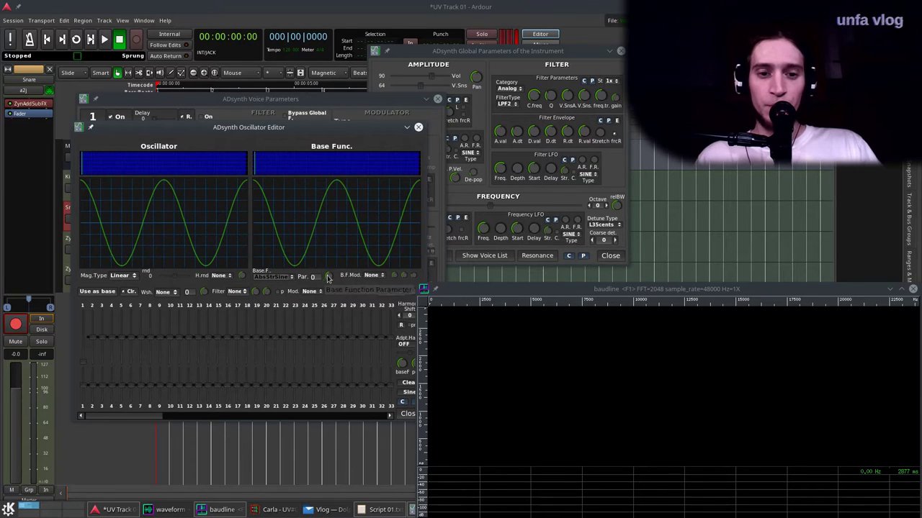
pyautogui.moveTo(328, 277); pyautogui.dragTo(333, 248)
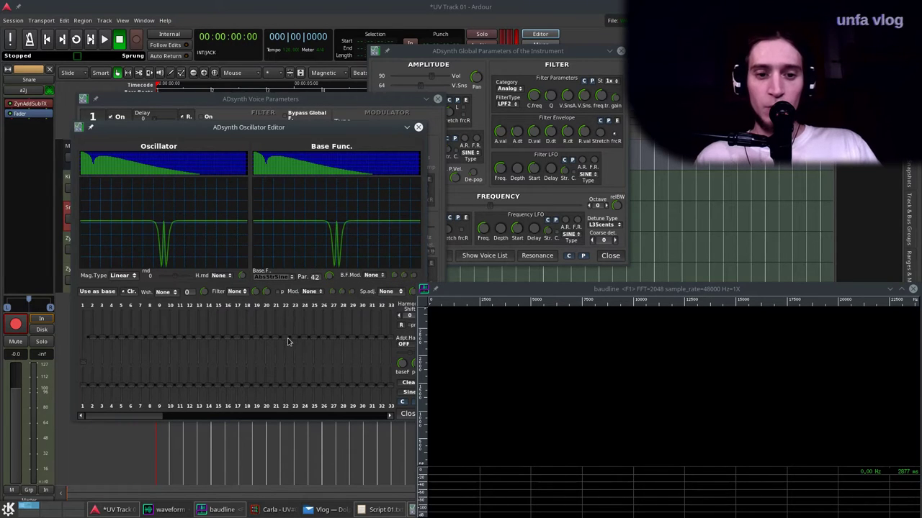
pyautogui.moveTo(254, 343)
pyautogui.mouseDown()
pyautogui.moveTo(217, 353)
pyautogui.moveTo(282, 337)
pyautogui.moveTo(238, 314)
pyautogui.mouseUp()
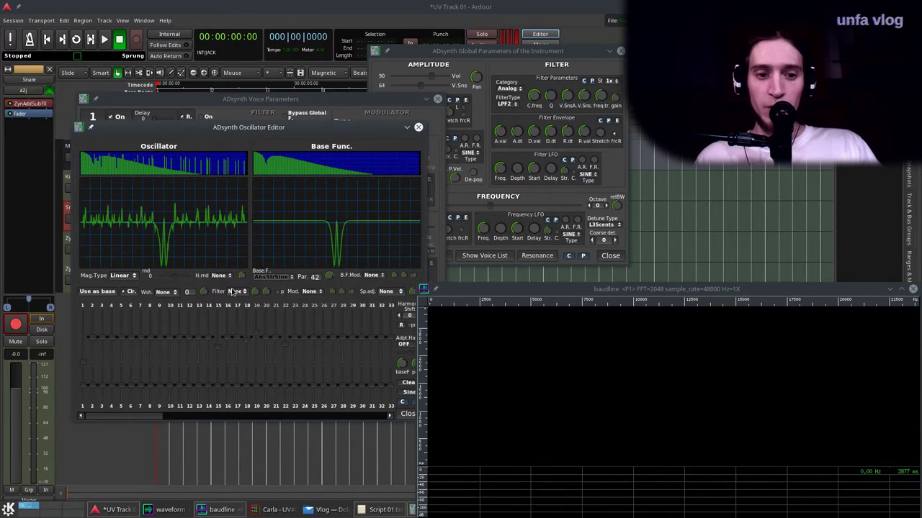
# Step: Apply an LP1 oscillator filter and Asym waveshaping, fine-tuning the shaping value to 28
pyautogui.click(234, 292)
pyautogui.click(243, 299)
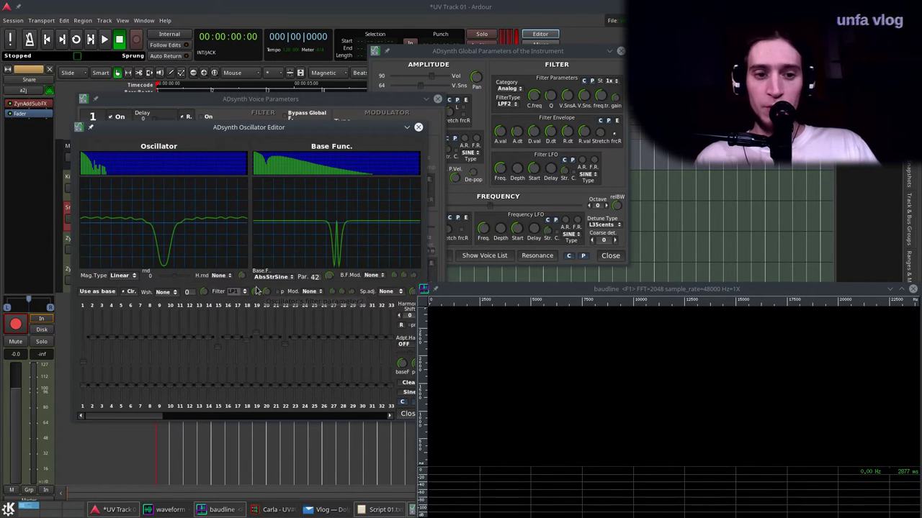
pyautogui.moveTo(266, 291); pyautogui.dragTo(266, 280)
pyautogui.click(165, 291)
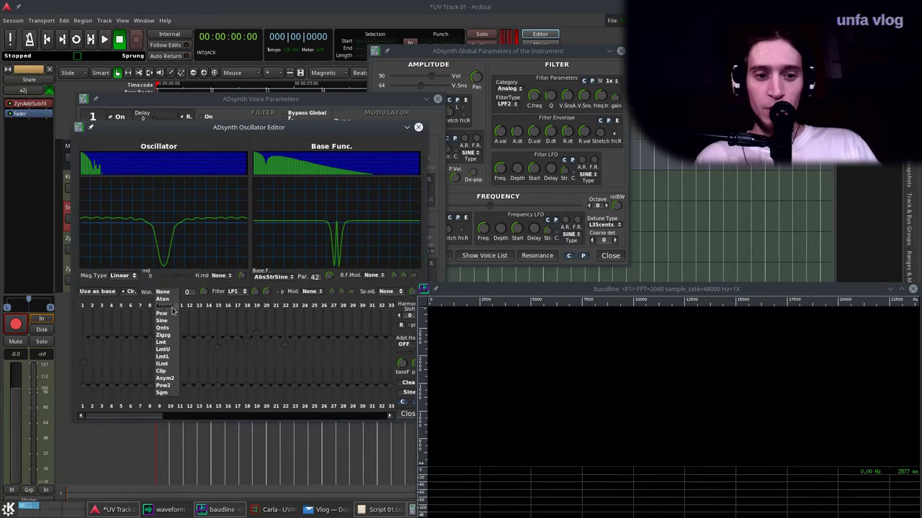
pyautogui.click(165, 306)
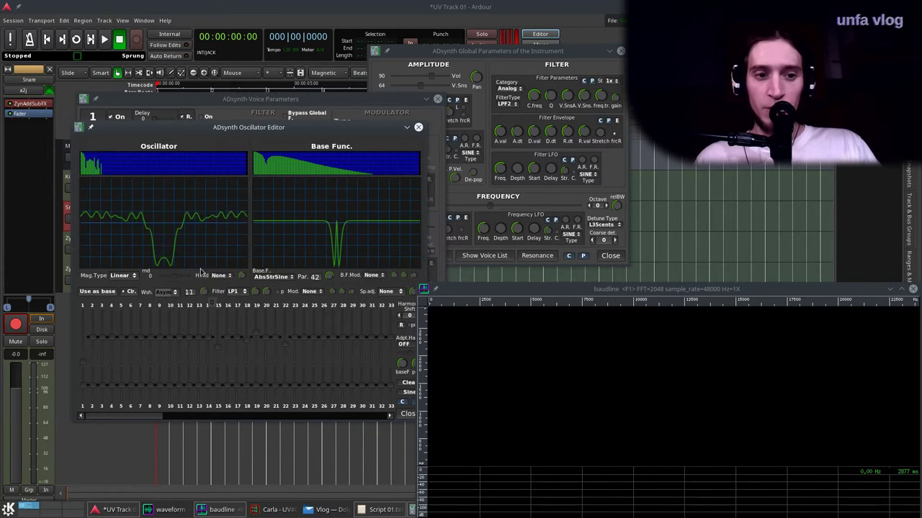
pyautogui.moveTo(202, 254); pyautogui.dragTo(223, 282)
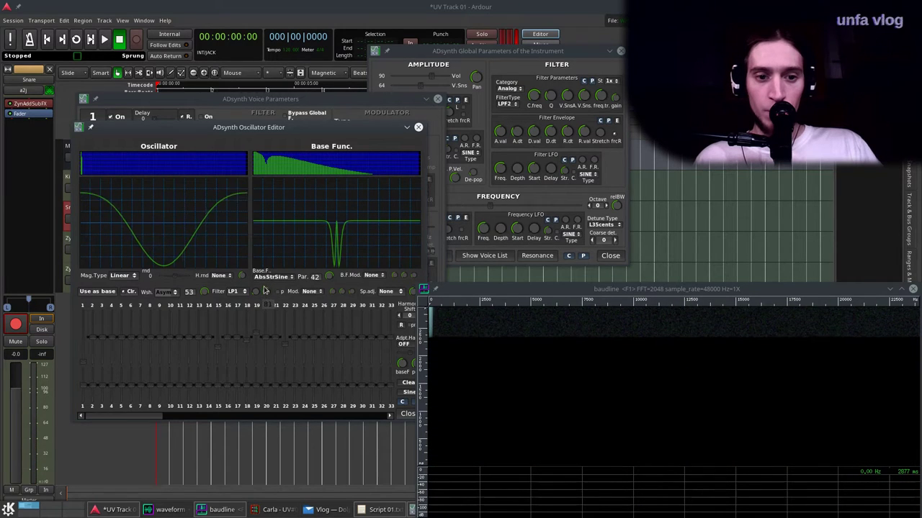
pyautogui.moveTo(265, 290); pyautogui.dragTo(257, 282)
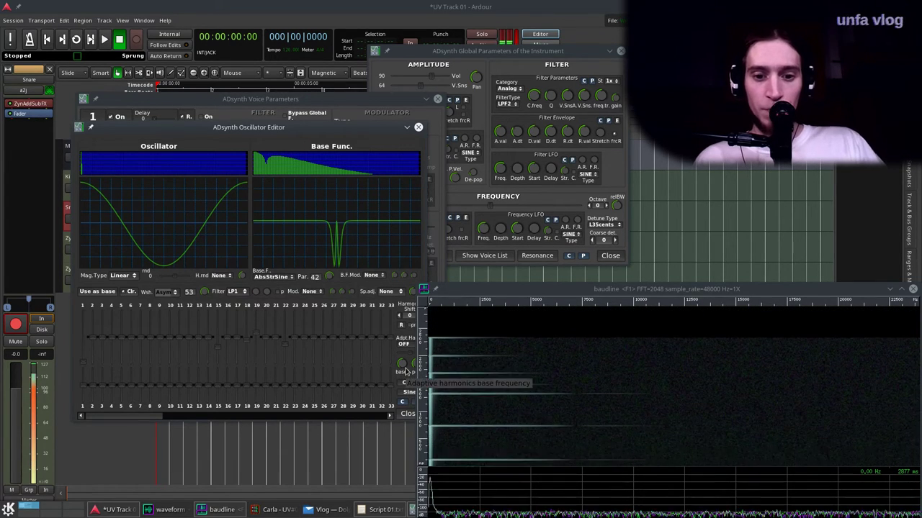
# Step: Close the Oscillator Editor, rearrange the windows, and switch on voice 1's own amplitude envelope
pyautogui.click(408, 414)
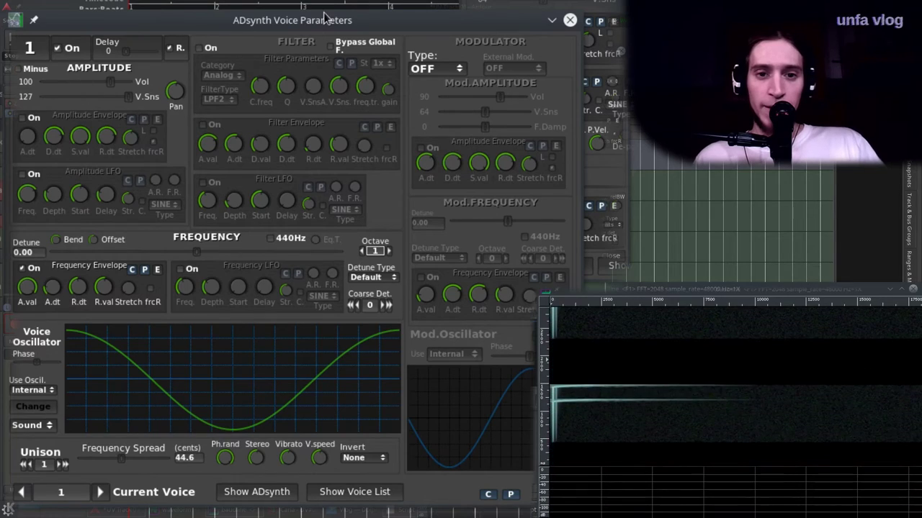
pyautogui.moveTo(365, 8); pyautogui.dragTo(358, 128)
pyautogui.click(520, 53)
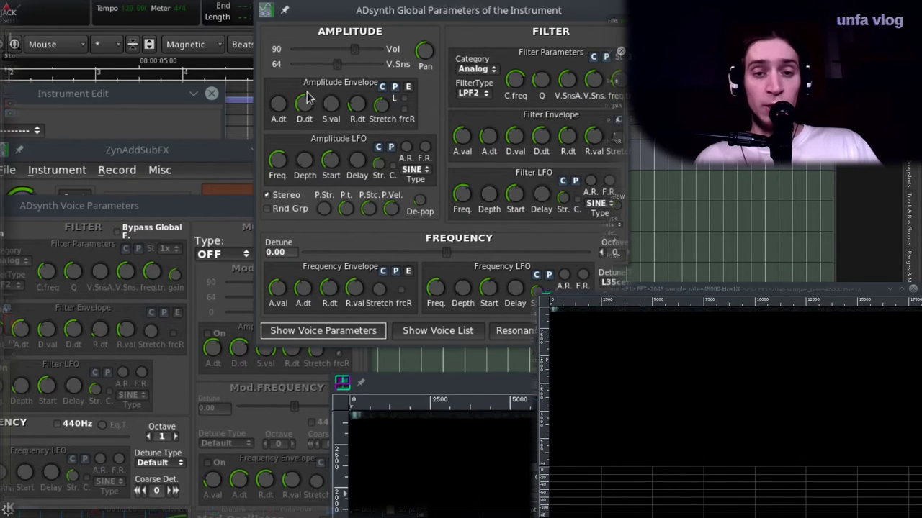
pyautogui.moveTo(61, 194); pyautogui.dragTo(64, 86)
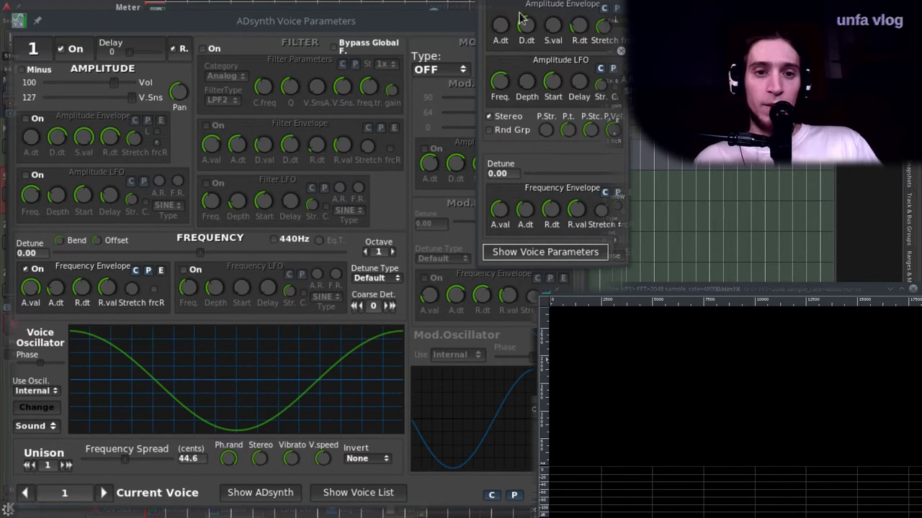
pyautogui.click(97, 20)
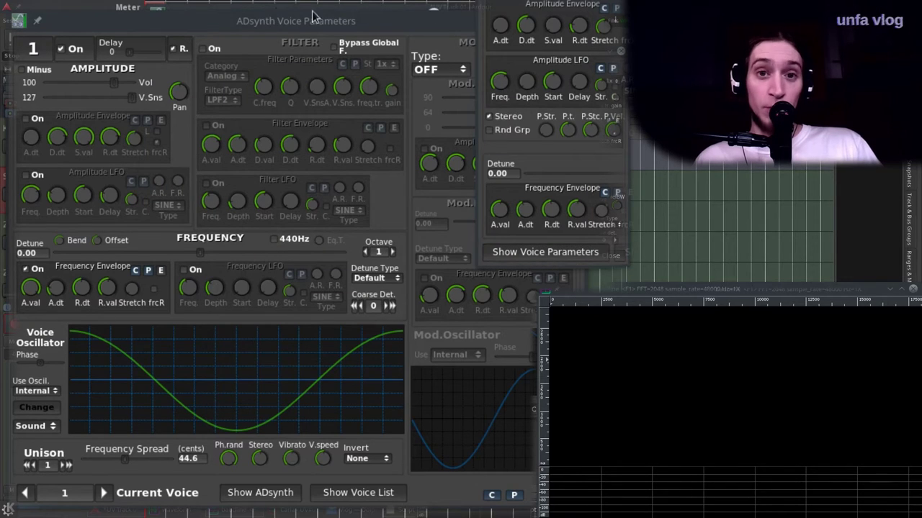
pyautogui.click(242, 21)
pyautogui.click(33, 118)
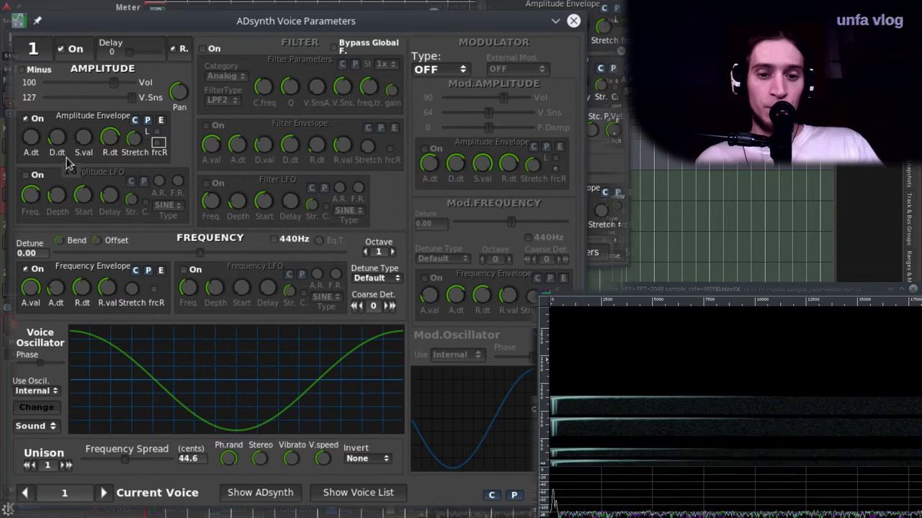
pyautogui.moveTo(63, 157)
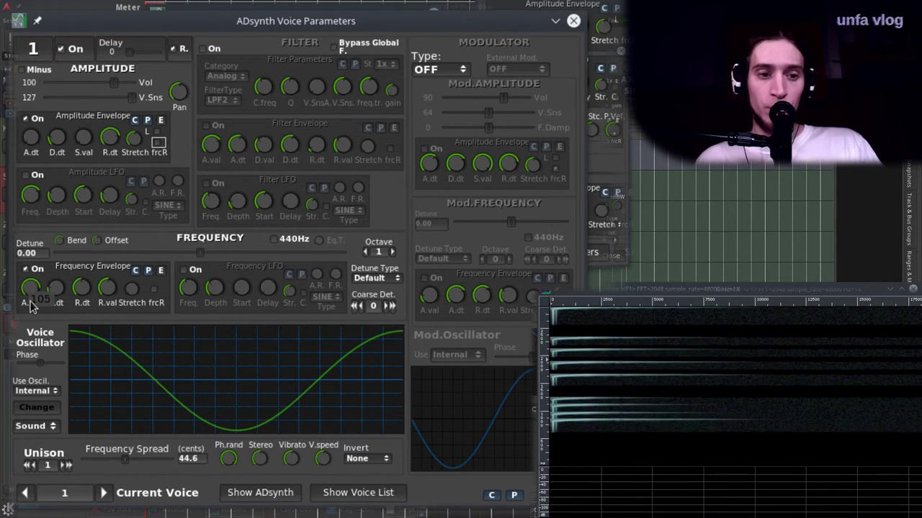
pyautogui.moveTo(30, 306)
pyautogui.moveTo(58, 283)
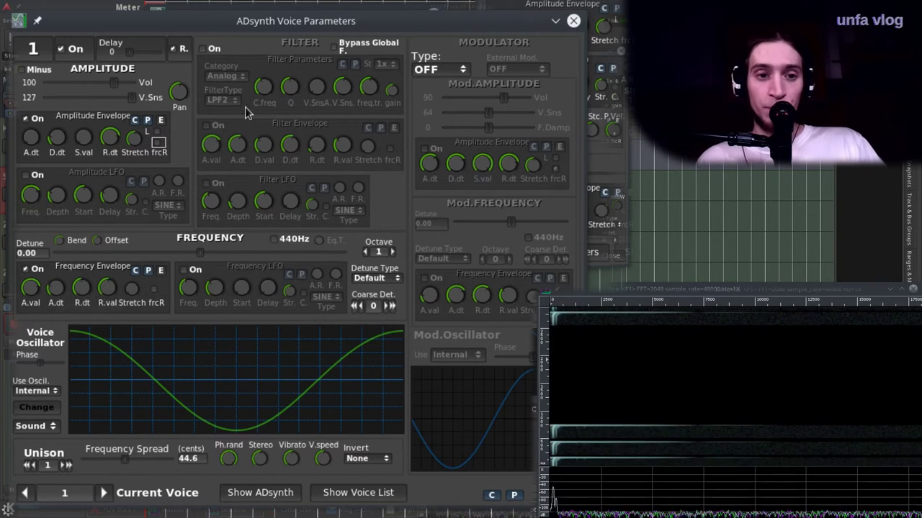
# Step: Enable voice 2 and boost harmonic 19 while reducing harmonic 28 in its oscillator
pyautogui.click(104, 493)
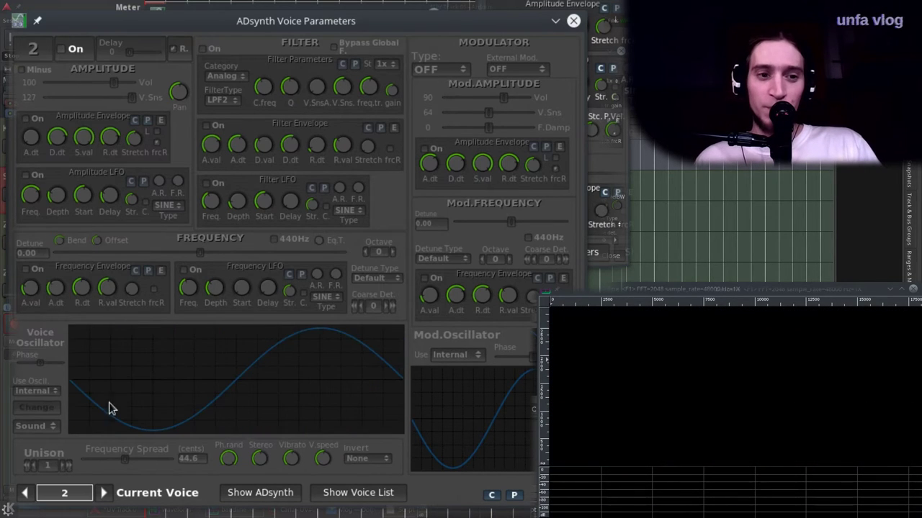
pyautogui.click(63, 49)
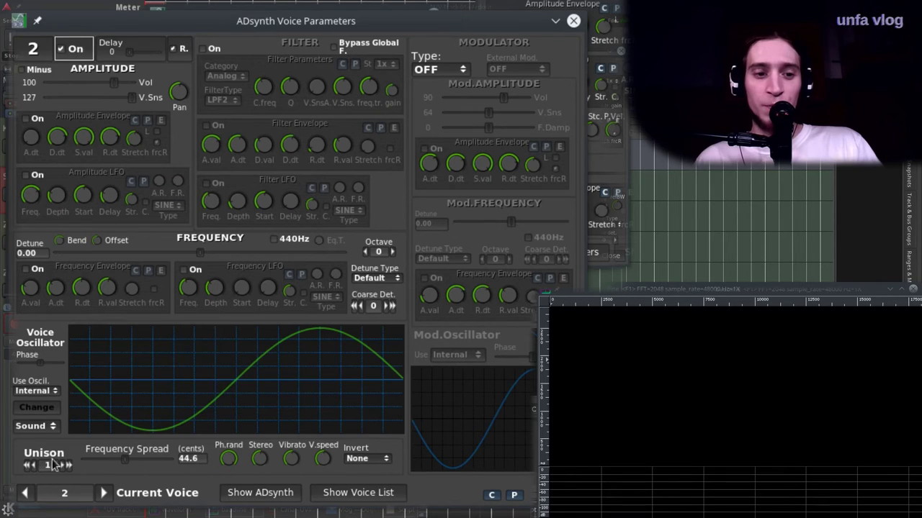
pyautogui.click(48, 410)
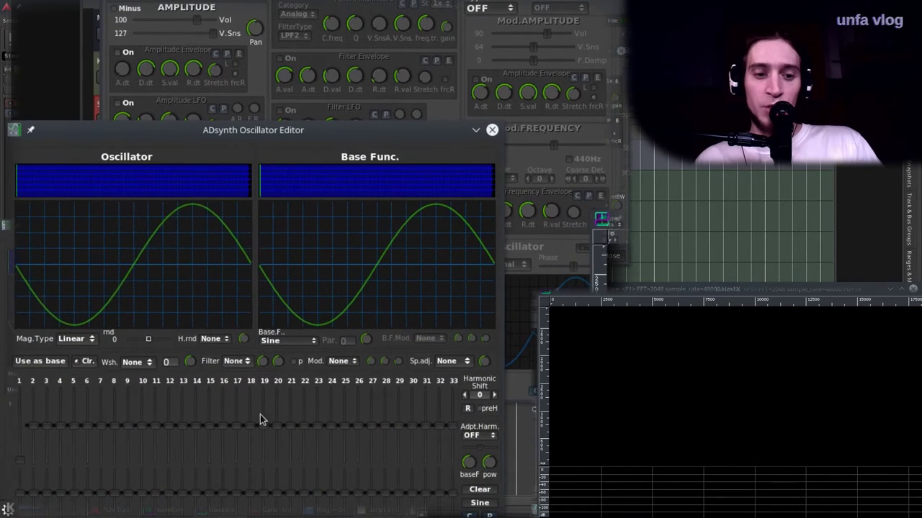
pyautogui.moveTo(260, 414); pyautogui.dragTo(263, 391)
pyautogui.moveTo(388, 428); pyautogui.dragTo(383, 481)
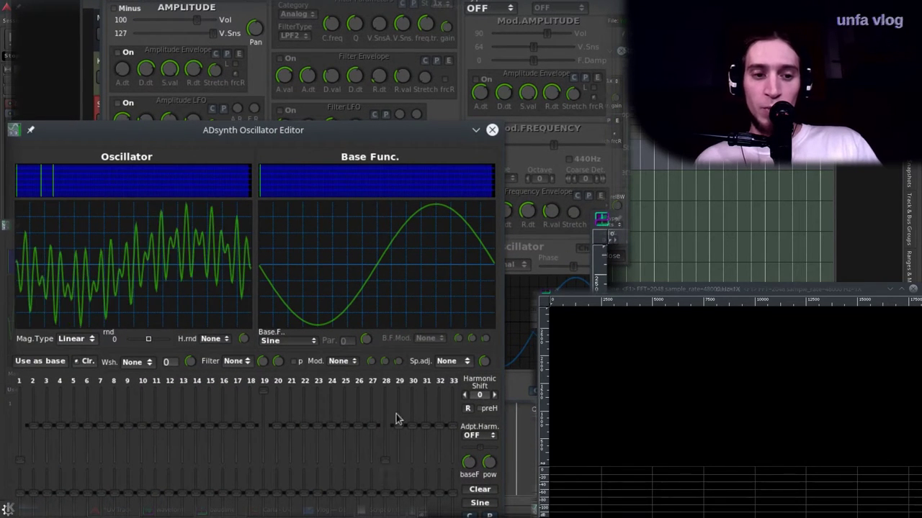
pyautogui.click(491, 132)
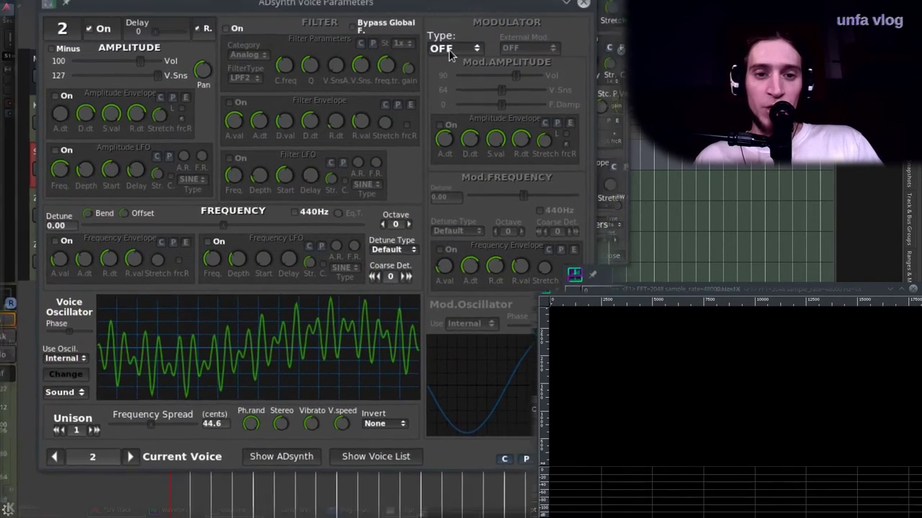
# Step: Set voice 2's modulator to PM, enable its amplitude envelope and set volume to 73
pyautogui.click(437, 62)
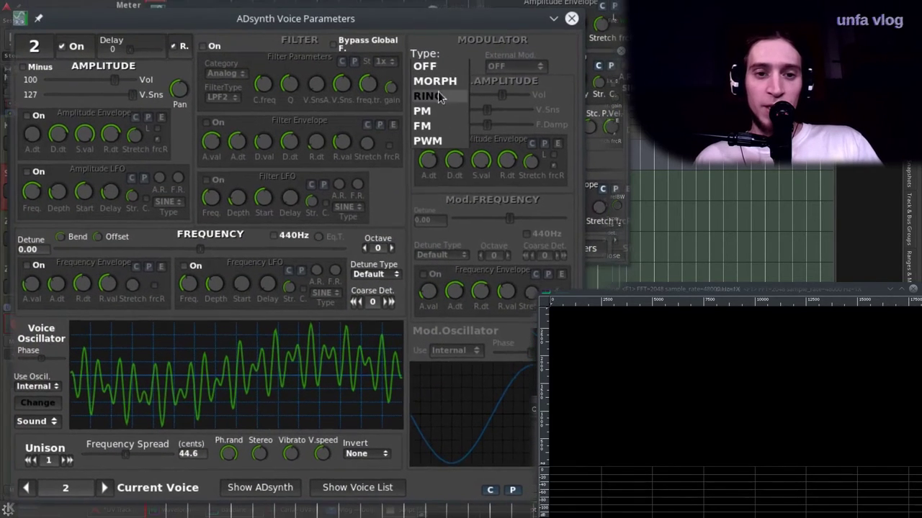
pyautogui.click(440, 112)
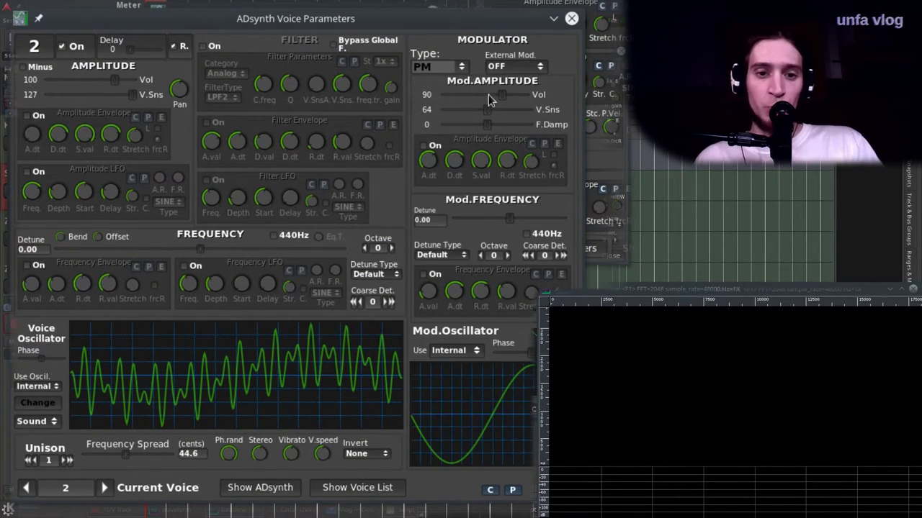
pyautogui.click(451, 70)
pyautogui.click(450, 84)
pyautogui.click(452, 67)
pyautogui.click(439, 65)
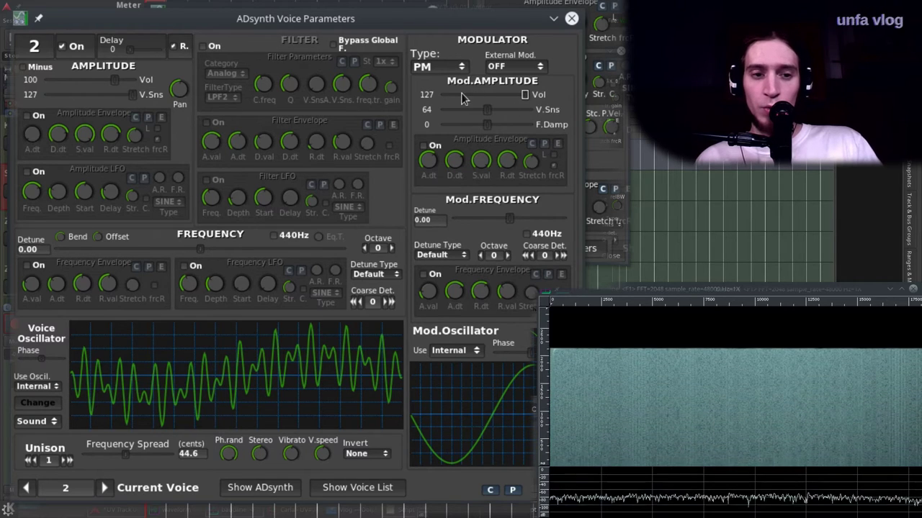
pyautogui.moveTo(113, 79); pyautogui.dragTo(76, 79)
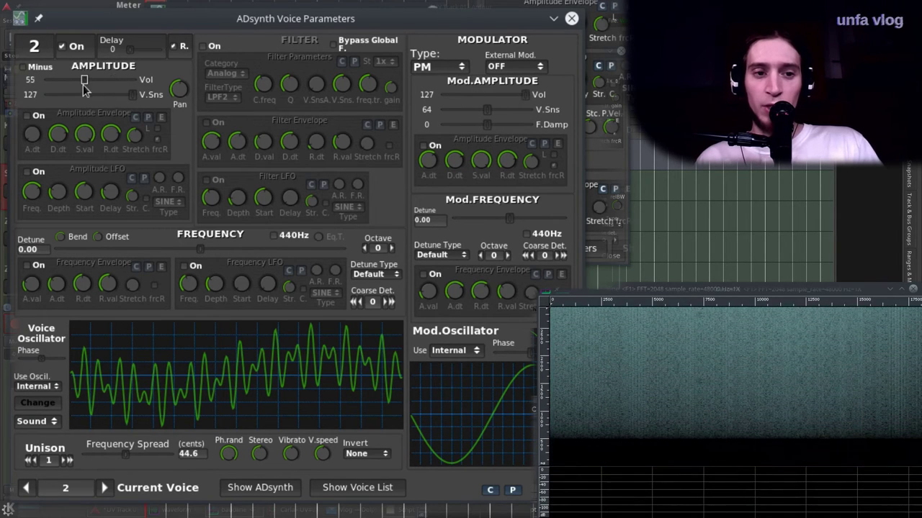
pyautogui.click(26, 115)
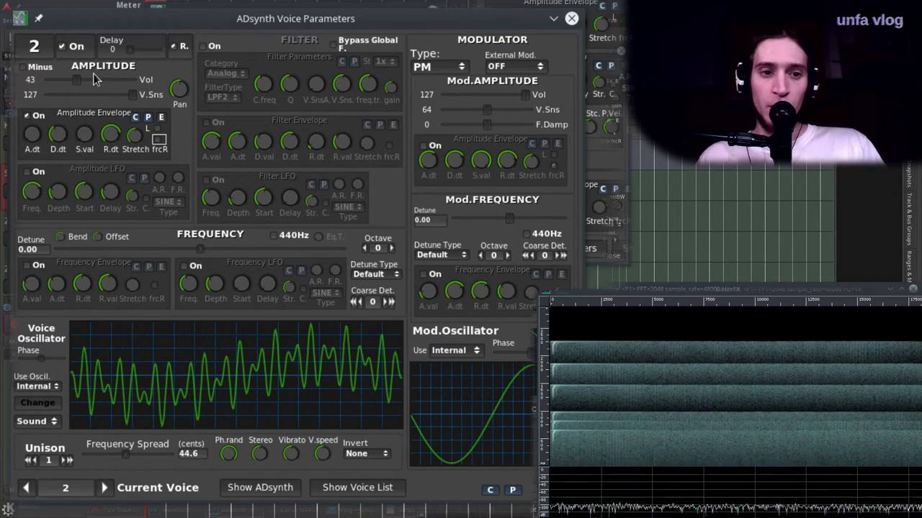
pyautogui.moveTo(75, 81); pyautogui.dragTo(103, 84)
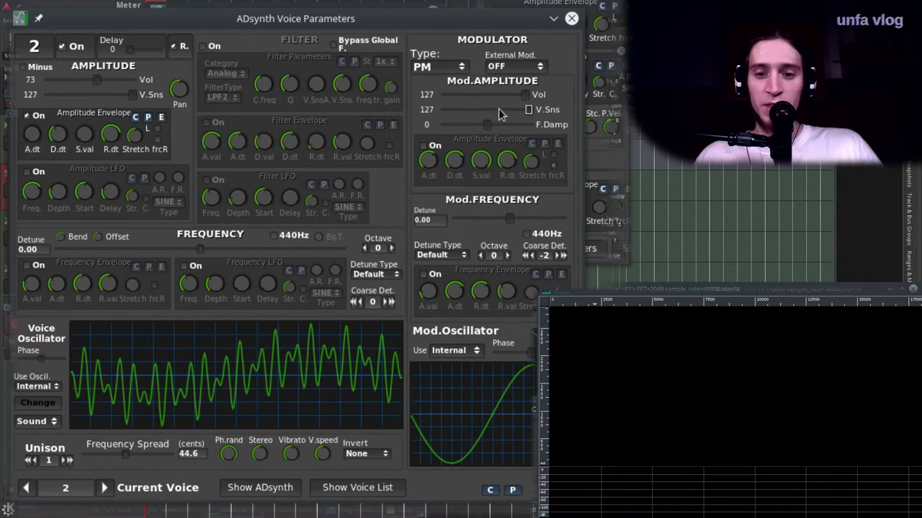
# Step: Increase the modulator's frequency damping, set its octave to 2, and use unison 2
pyautogui.moveTo(496, 127); pyautogui.dragTo(529, 127)
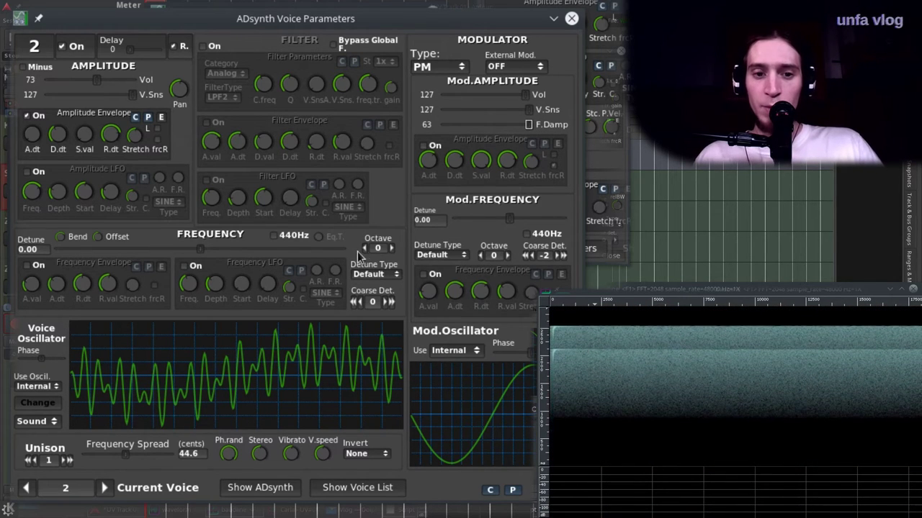
pyautogui.click(508, 255)
pyautogui.click(508, 256)
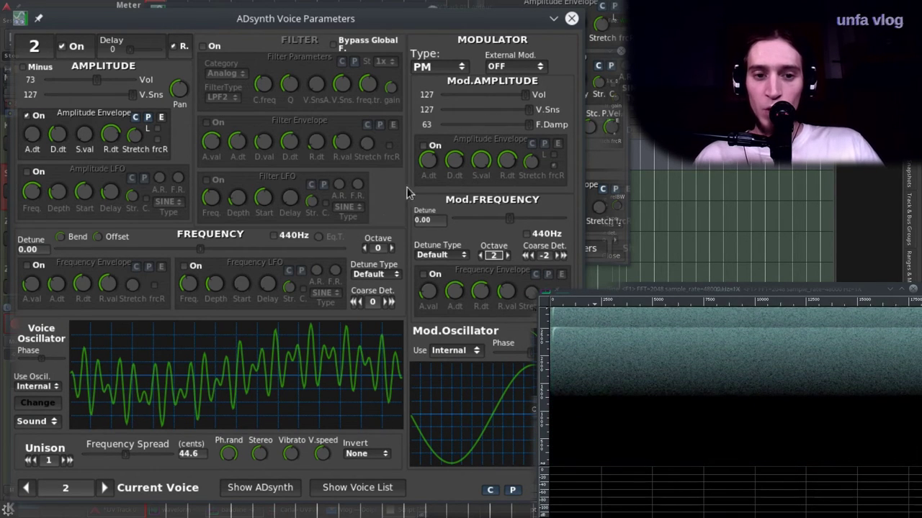
pyautogui.click(65, 463)
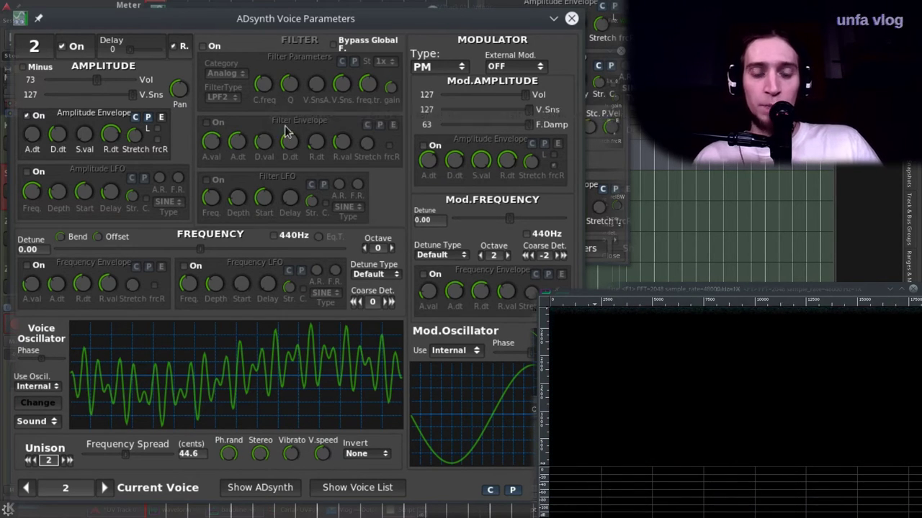
pyautogui.moveTo(64, 155)
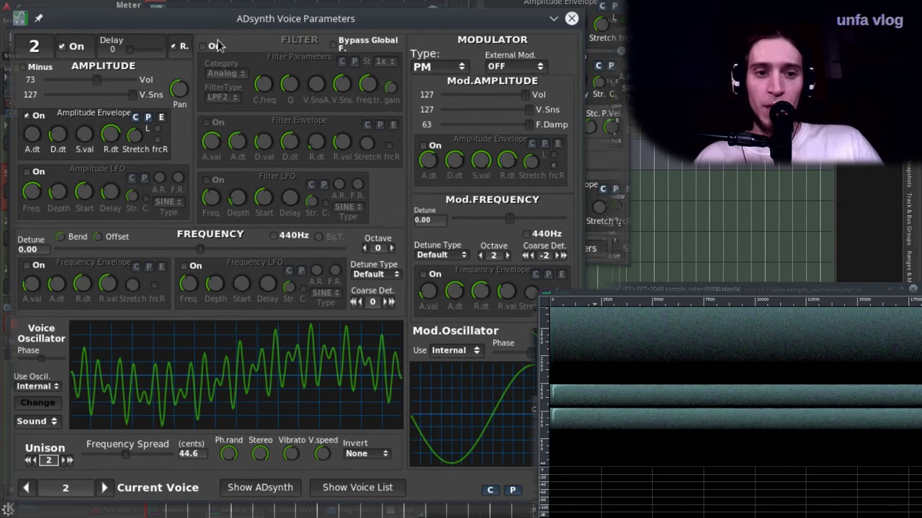
# Step: Enable voice 2's StVarF 1BPF band-pass filter and raise its volume from 73 to 98
pyautogui.click(218, 46)
pyautogui.click(220, 97)
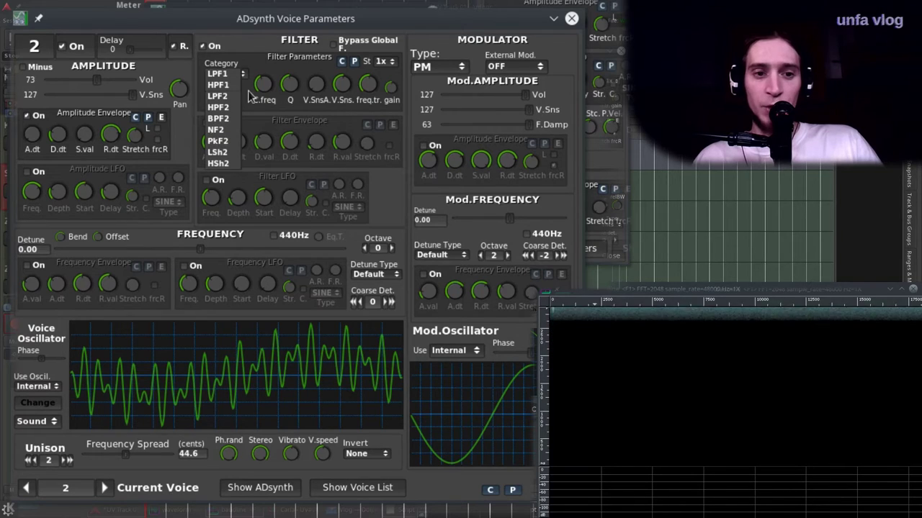
pyautogui.click(252, 57)
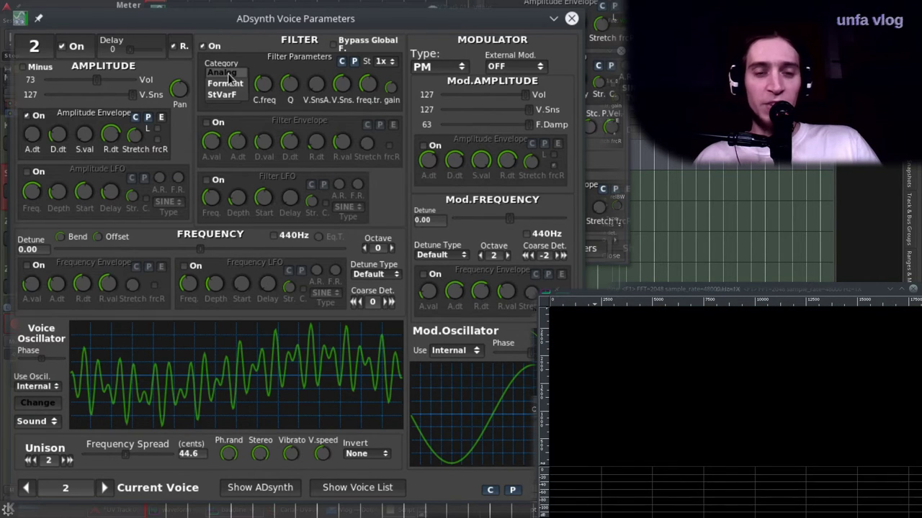
pyautogui.click(228, 73)
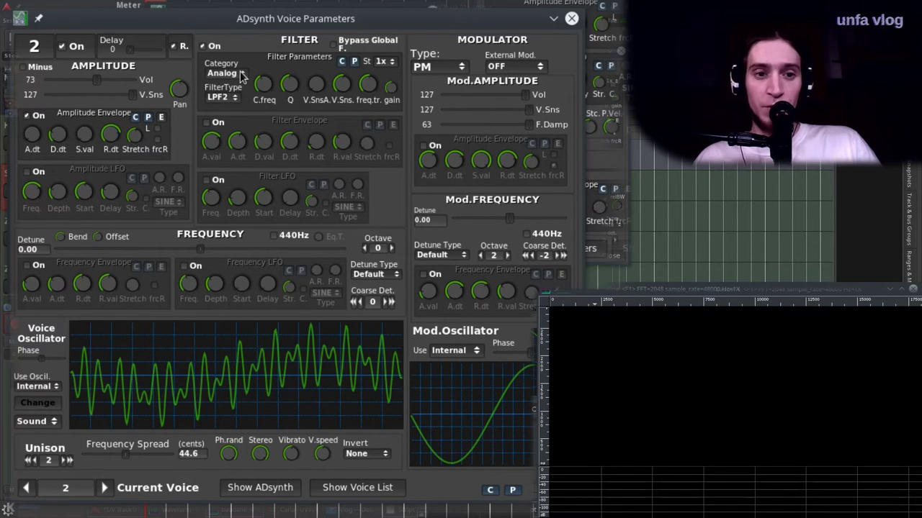
pyautogui.click(242, 75)
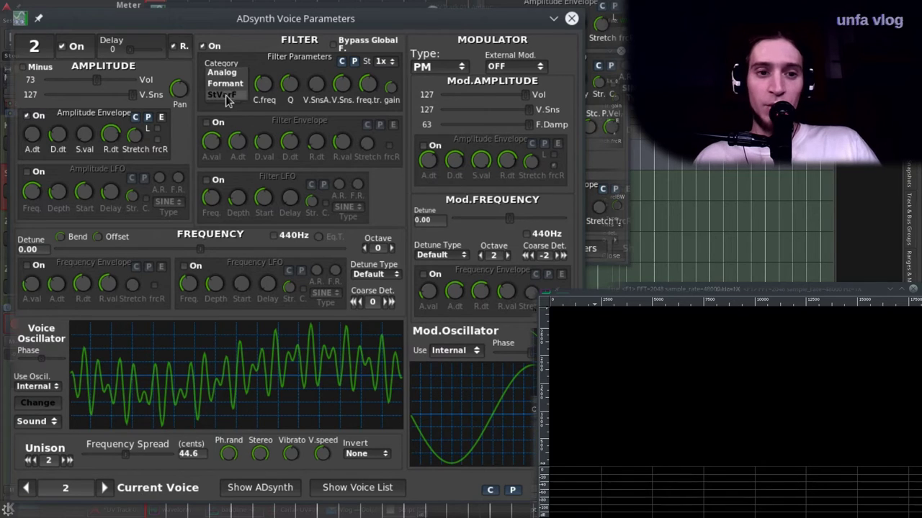
pyautogui.click(224, 95)
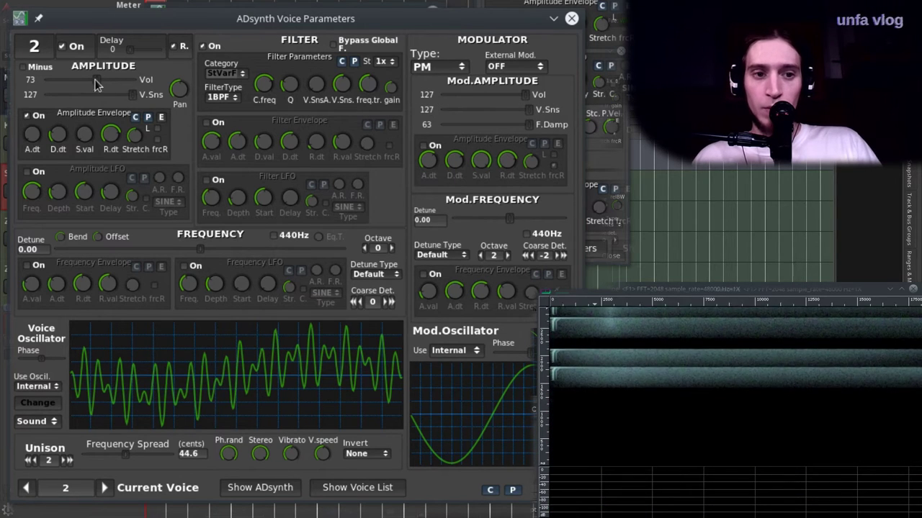
pyautogui.click(122, 80)
pyautogui.moveTo(122, 80); pyautogui.dragTo(112, 80)
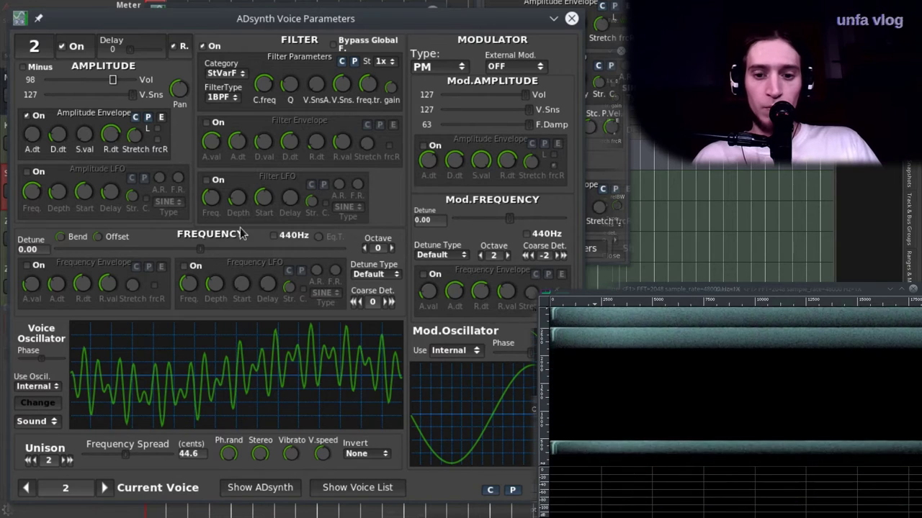
# Step: Copy voice 2's settings into voice 3 and lower voice 3's volume to 71
pyautogui.click(491, 490)
pyautogui.click(250, 406)
pyautogui.click(105, 488)
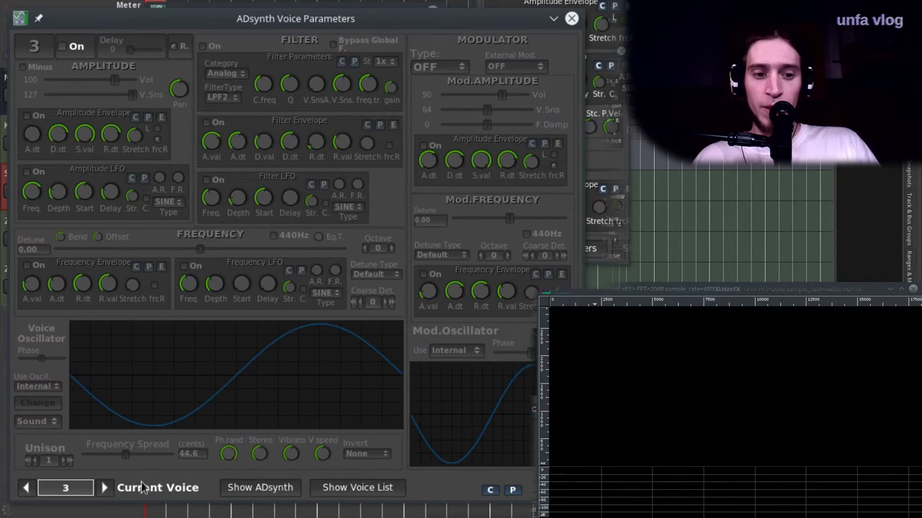
pyautogui.click(514, 490)
pyautogui.click(257, 406)
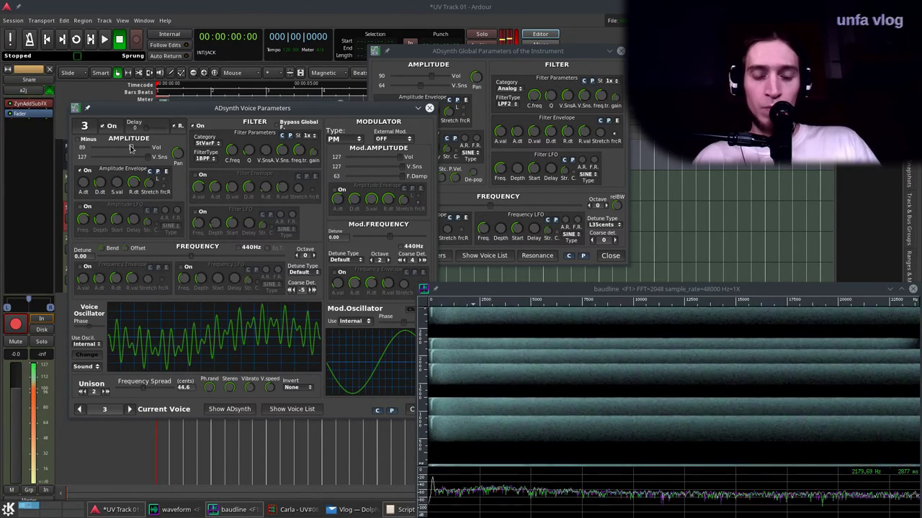
pyautogui.moveTo(133, 149); pyautogui.dragTo(123, 149)
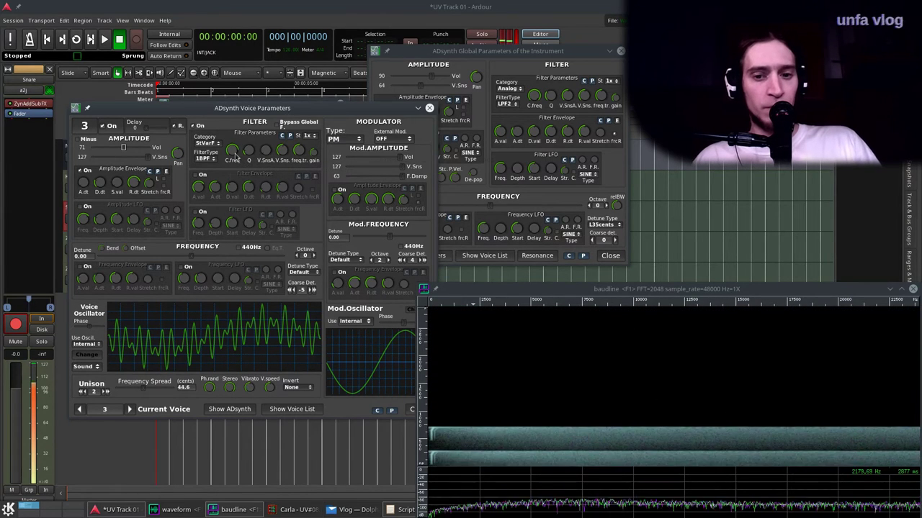
pyautogui.click(108, 125)
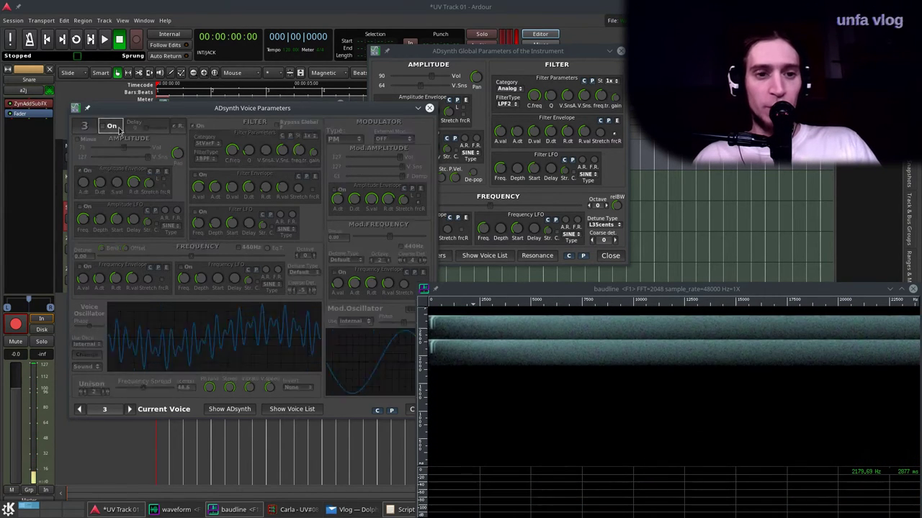
pyautogui.click(108, 125)
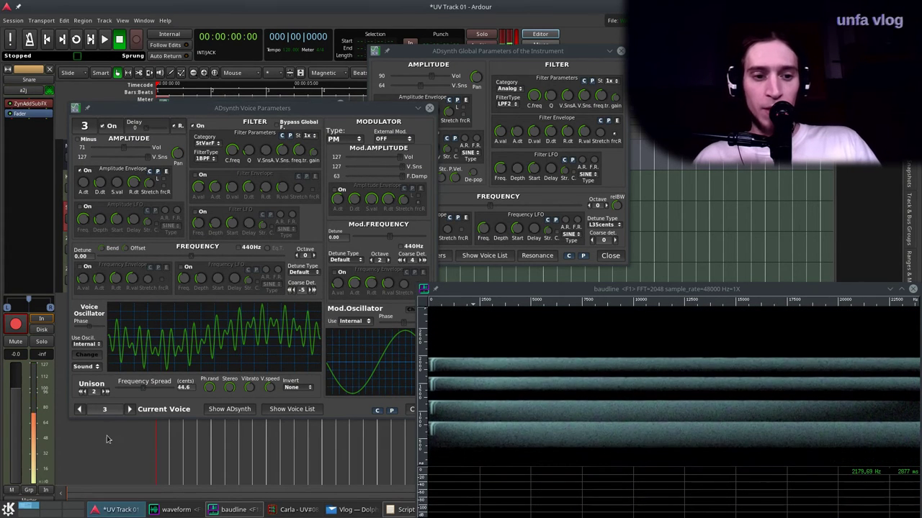
# Step: Paste voice 2's copied settings into voice 4 as well
pyautogui.click(129, 409)
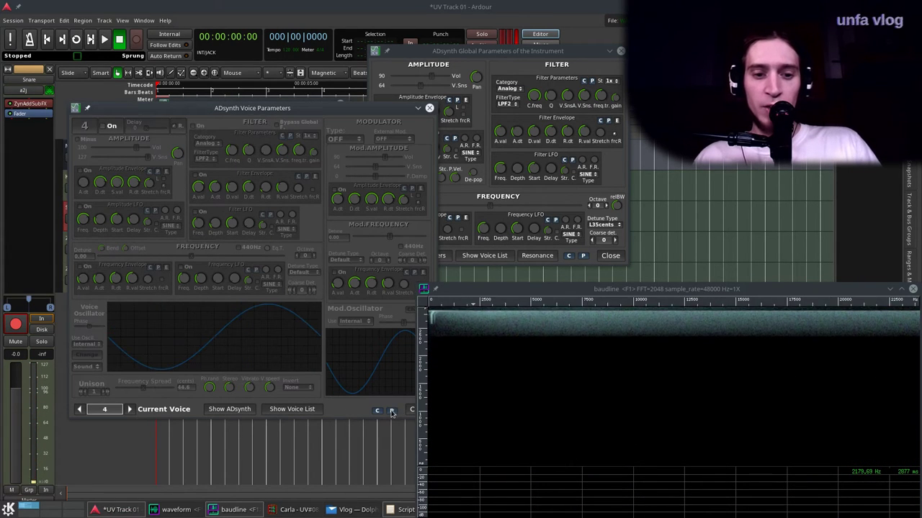
pyautogui.click(392, 410)
pyautogui.click(224, 355)
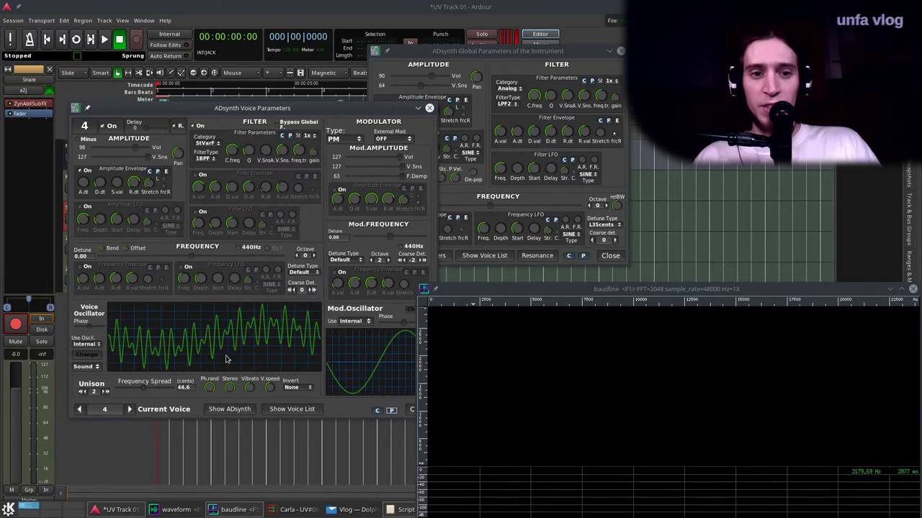
pyautogui.moveTo(253, 108); pyautogui.dragTo(208, 81)
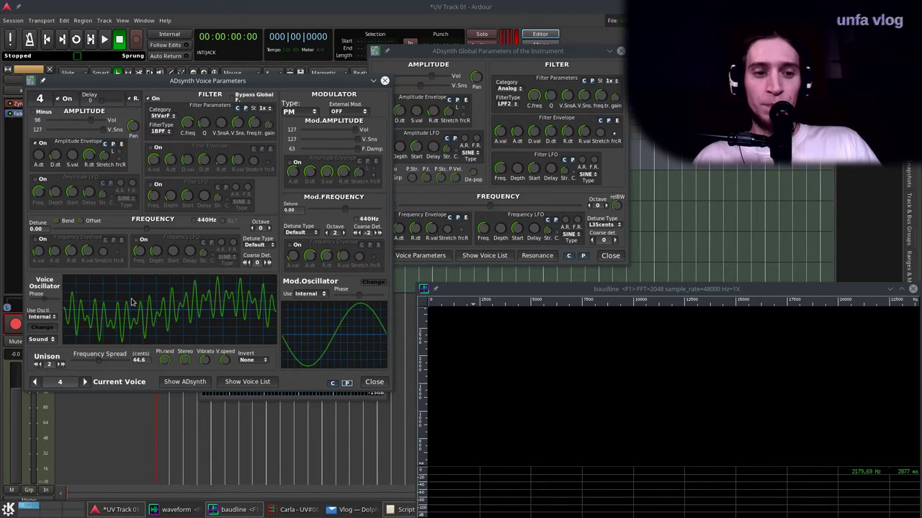
# Step: Give voice 4's oscillator a different harmonic mix by dragging harmonic sliders in the Oscillator Editor
pyautogui.click(42, 328)
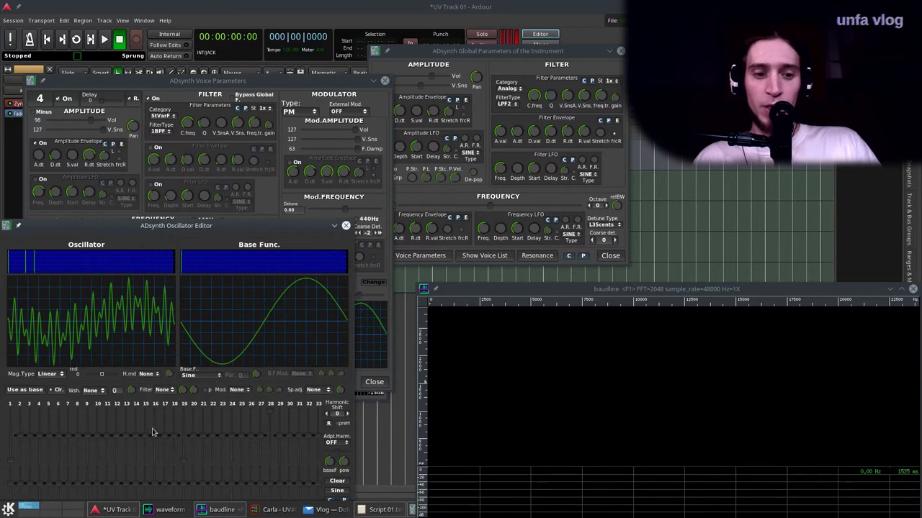
pyautogui.moveTo(137, 437); pyautogui.dragTo(98, 414)
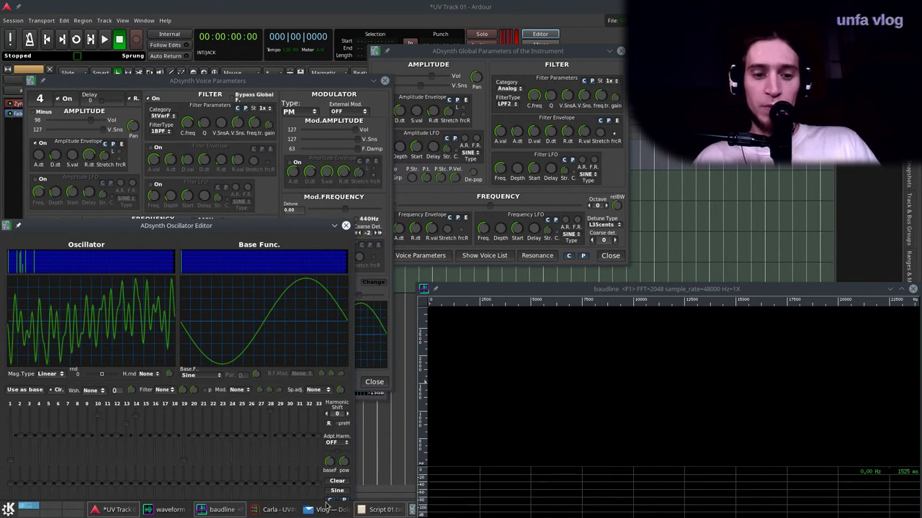
pyautogui.click(345, 226)
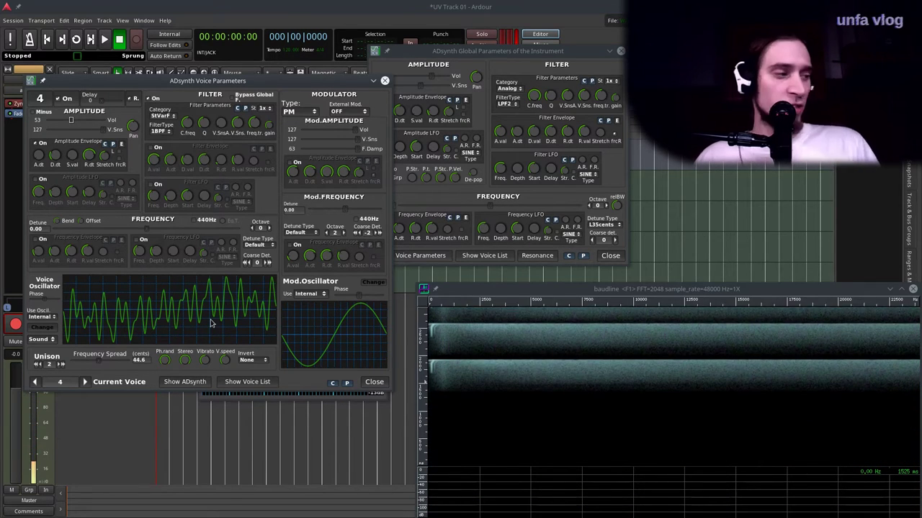
# Step: Close the voice editor, raise ADsynth V.Sns to 105, and close Global Parameters
pyautogui.click(386, 383)
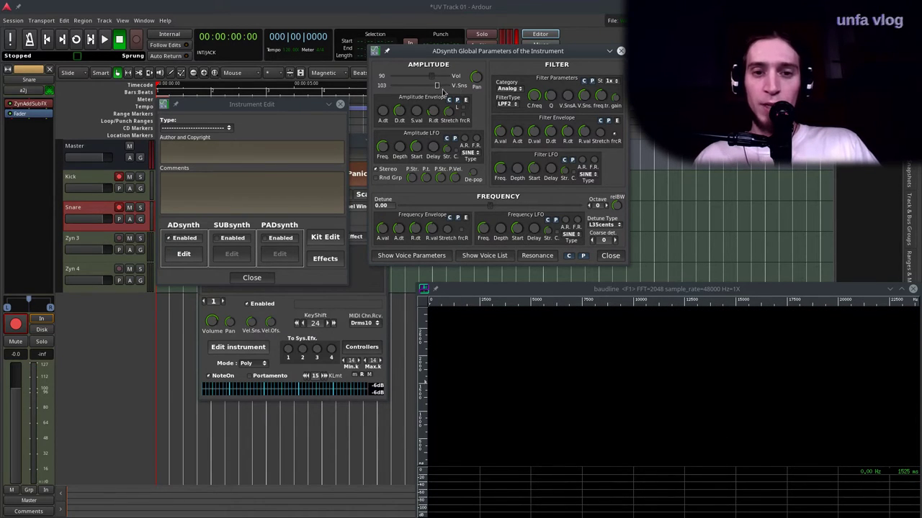
pyautogui.scroll(2, 437, 87)
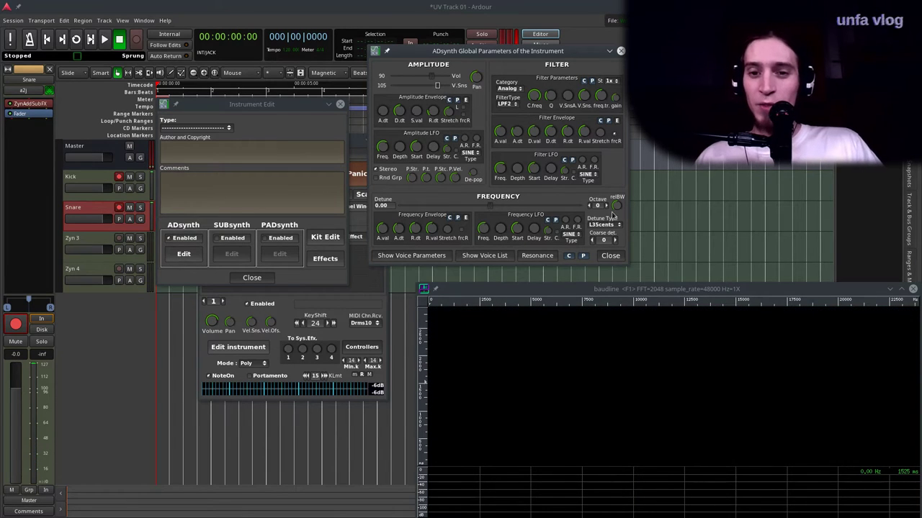
pyautogui.click(610, 256)
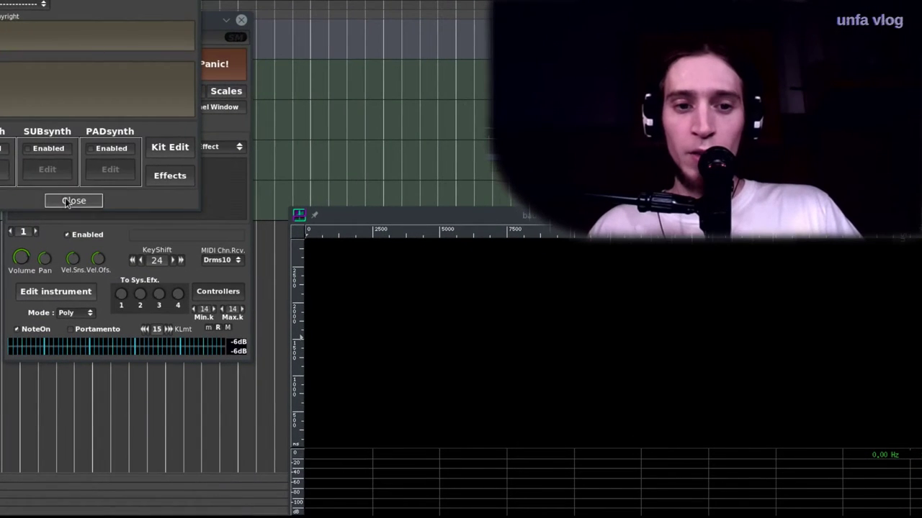
# Step: Insert a stereo Overdrive 1 Distortion on Part 1 with LRc 0, comparing dry and wet mix
pyautogui.click(123, 221)
pyautogui.click(183, 154)
pyautogui.click(86, 150)
pyautogui.click(81, 160)
pyautogui.click(209, 145)
pyautogui.click(203, 202)
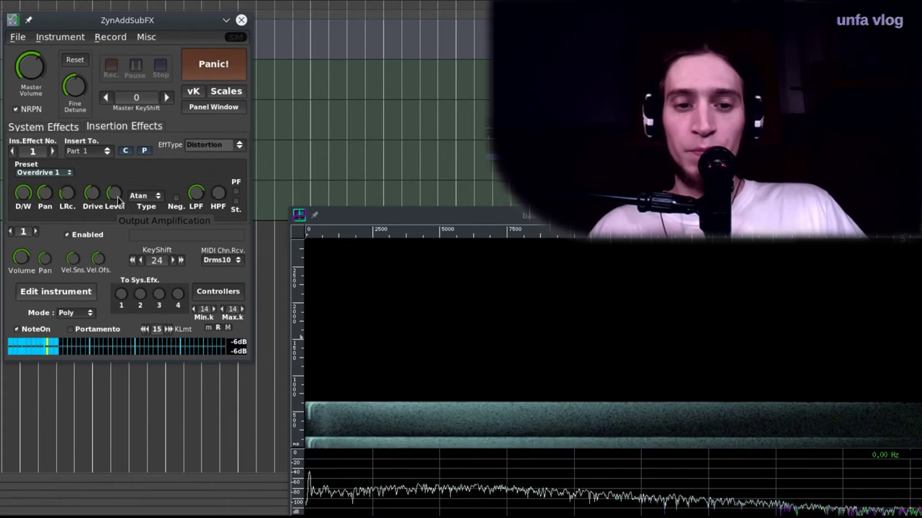
pyautogui.click(235, 201)
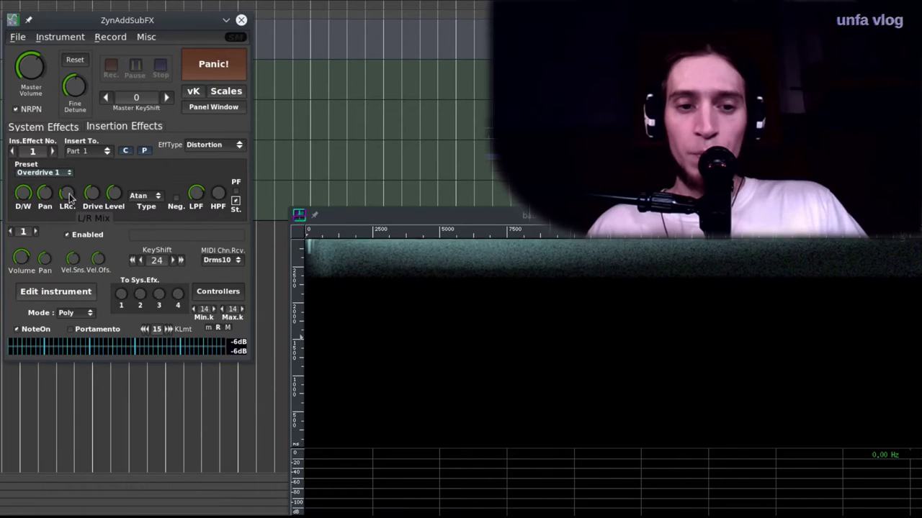
pyautogui.moveTo(70, 198); pyautogui.dragTo(79, 245)
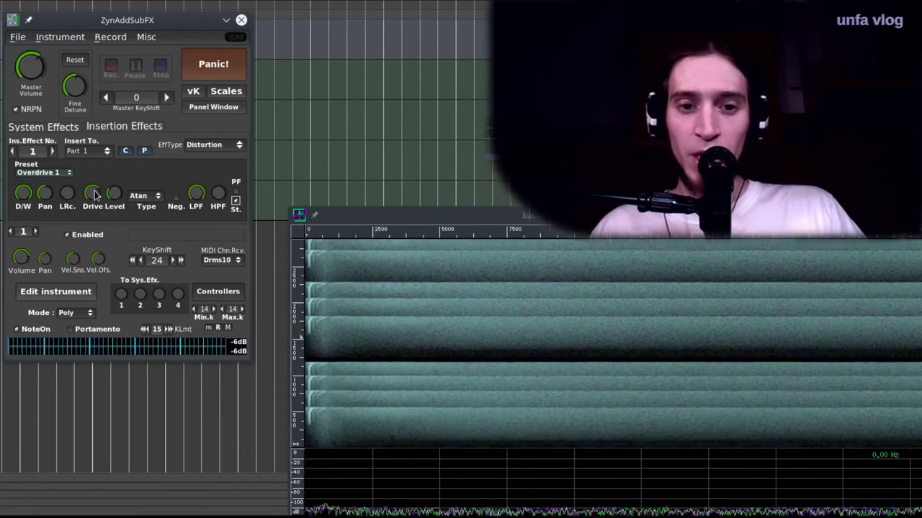
pyautogui.moveTo(34, 239); pyautogui.dragTo(41, 259)
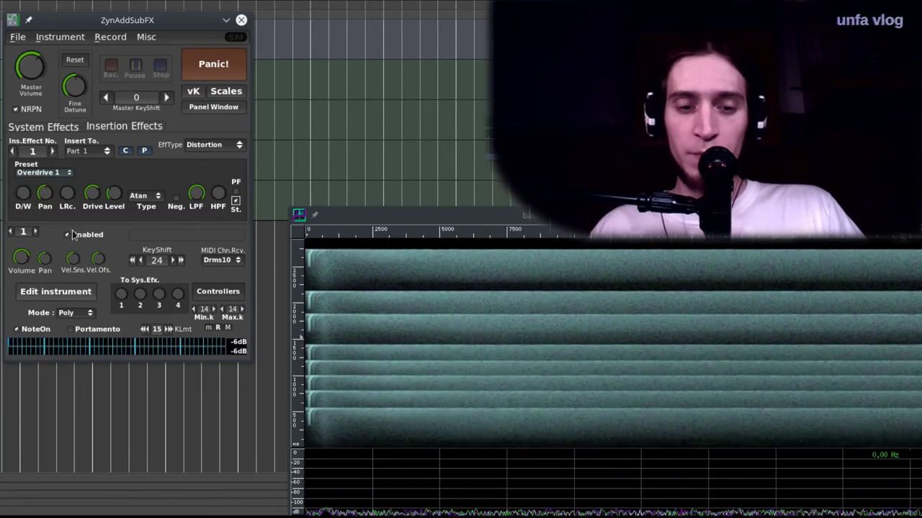
pyautogui.moveTo(23, 194); pyautogui.dragTo(26, 178)
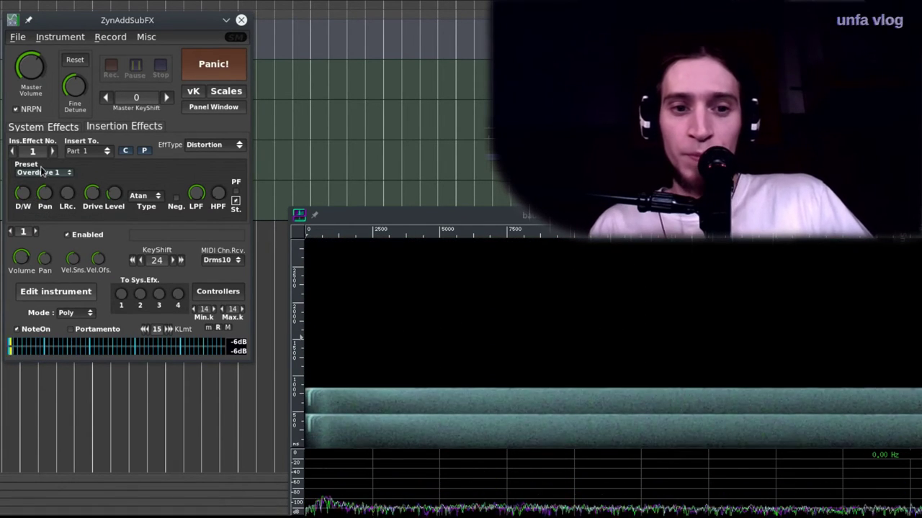
# Step: Make insertion effect slot 2 an EQ routed to Part 1
pyautogui.click(52, 150)
pyautogui.click(87, 151)
pyautogui.click(88, 160)
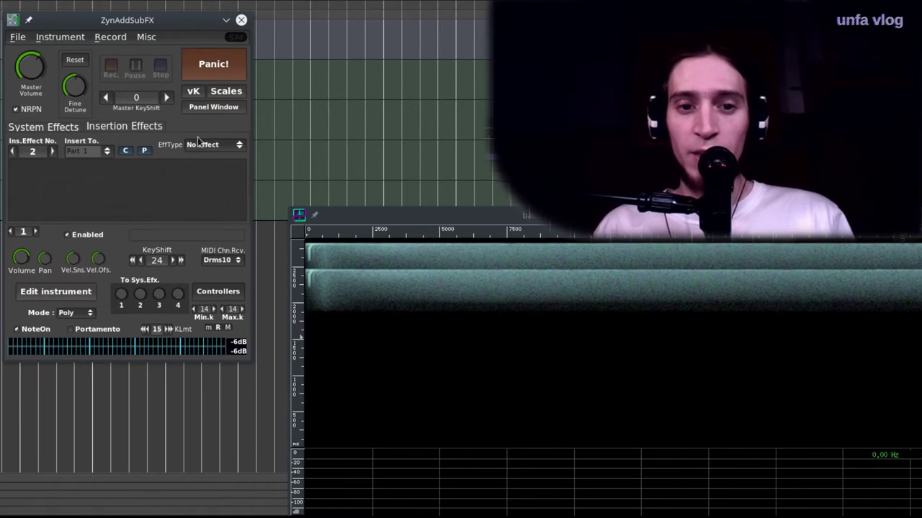
pyautogui.click(214, 145)
pyautogui.click(205, 209)
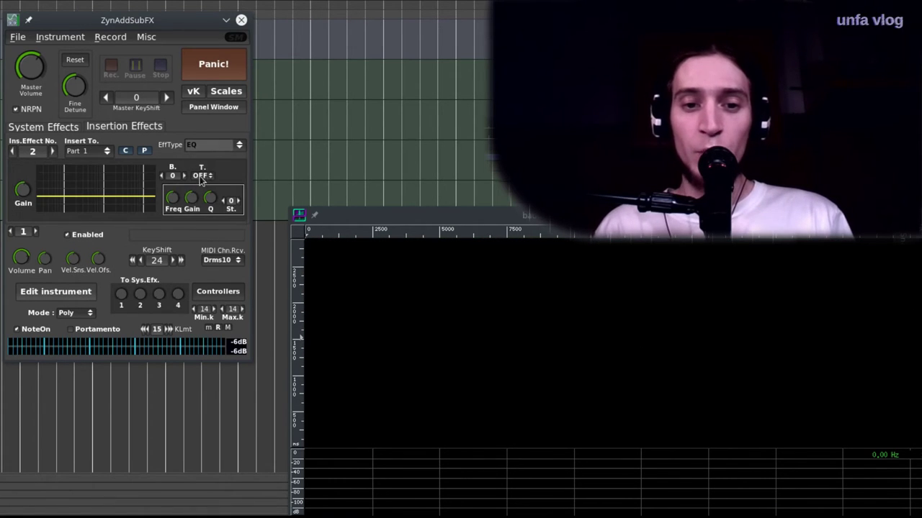
# Step: Set EQ band 0 to an Hp2 high-pass with a low frequency and raised Q
pyautogui.click(201, 177)
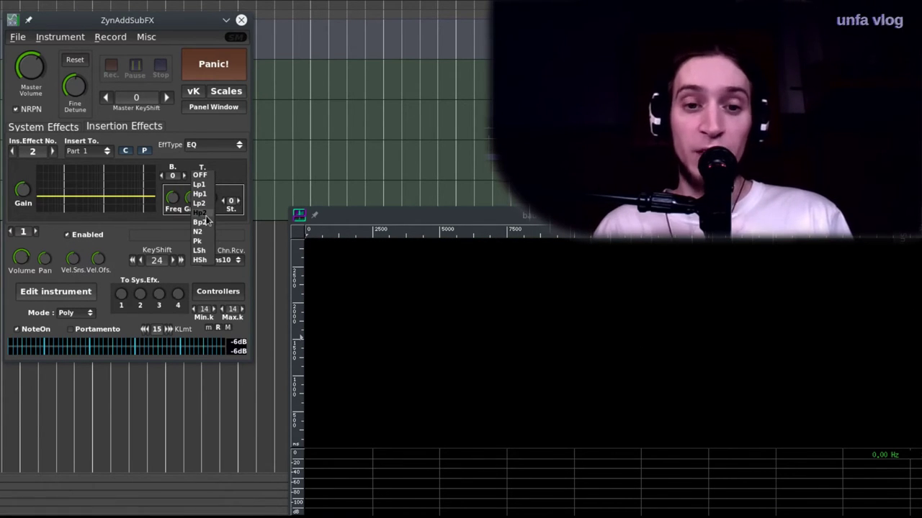
pyautogui.click(200, 213)
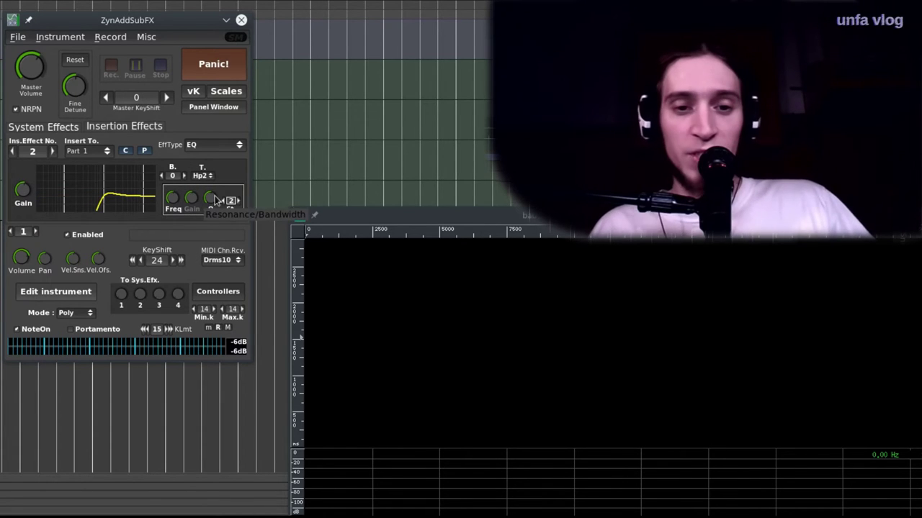
pyautogui.moveTo(212, 202)
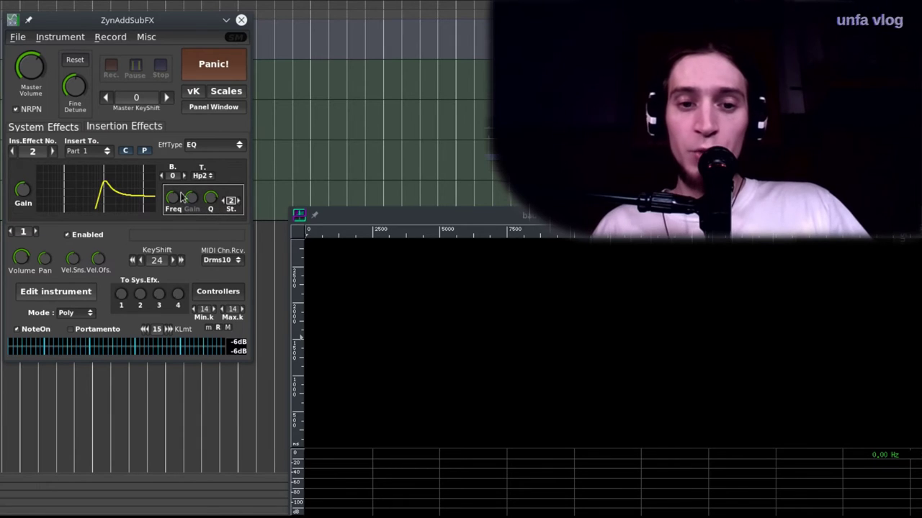
pyautogui.moveTo(180, 197); pyautogui.dragTo(185, 188)
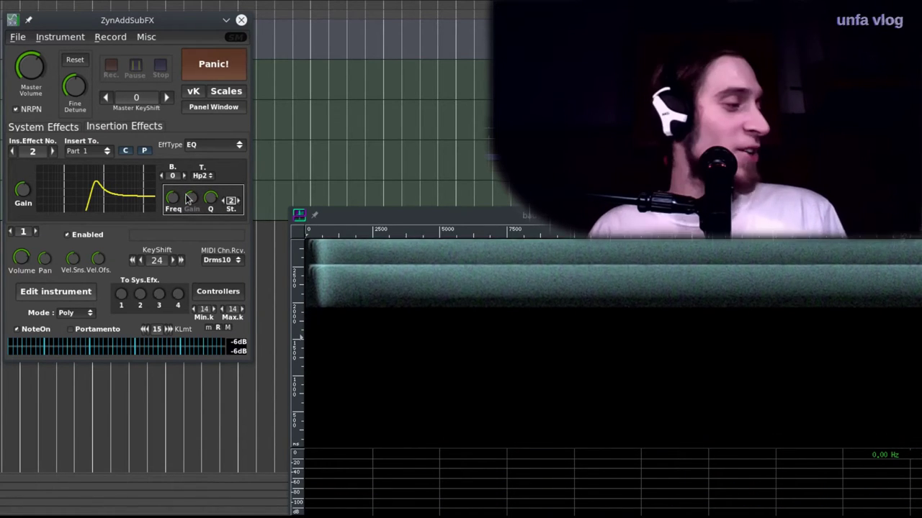
pyautogui.moveTo(186, 200); pyautogui.dragTo(214, 225)
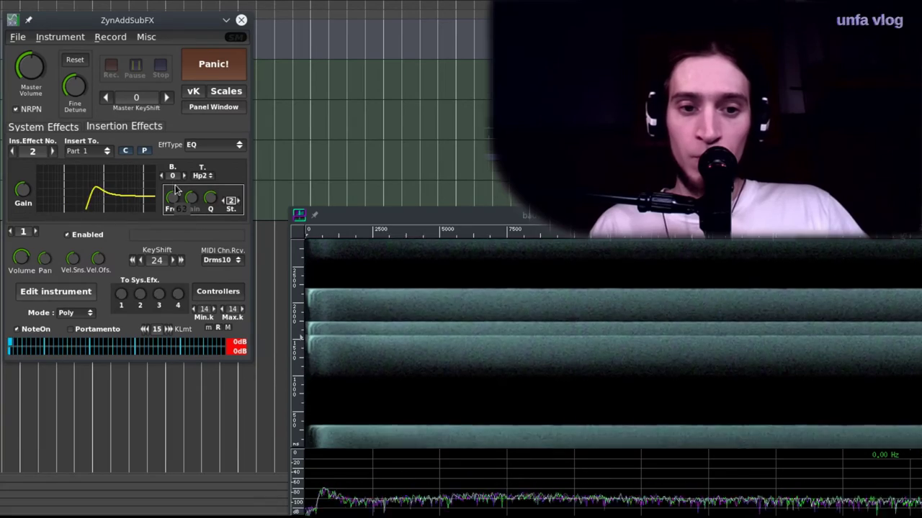
pyautogui.moveTo(174, 185)
pyautogui.mouseDown()
pyautogui.moveTo(176, 193)
pyautogui.moveTo(176, 185)
pyautogui.mouseUp()
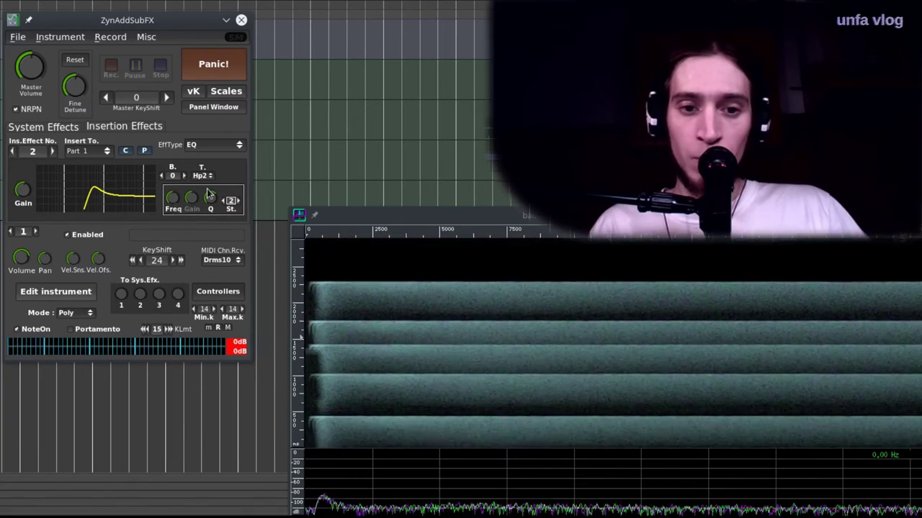
pyautogui.scroll(3, 172, 198)
pyautogui.moveTo(211, 198); pyautogui.dragTo(175, 222)
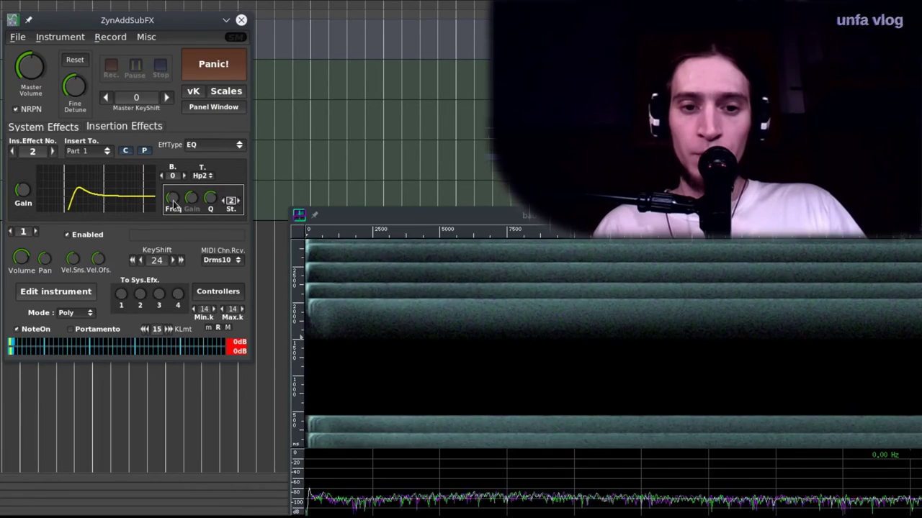
pyautogui.scroll(3, 178, 195)
pyautogui.scroll(3, 180, 200)
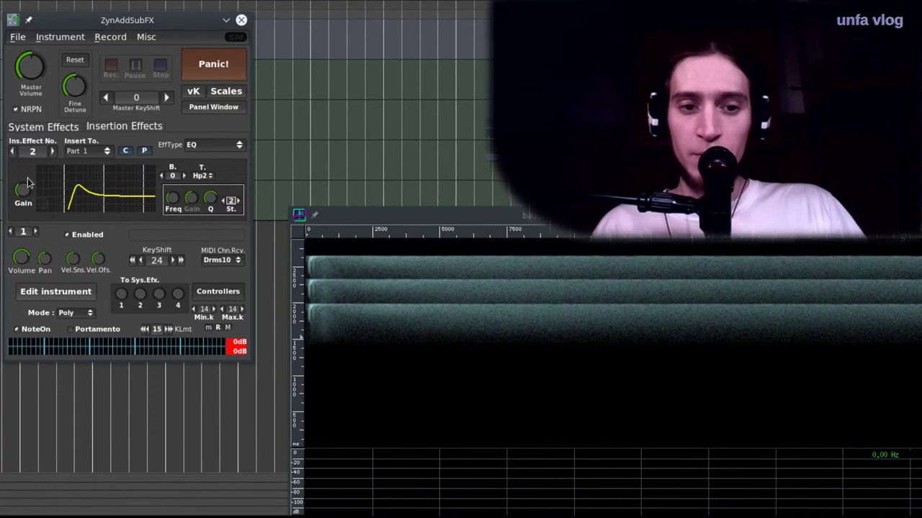
pyautogui.moveTo(28, 181)
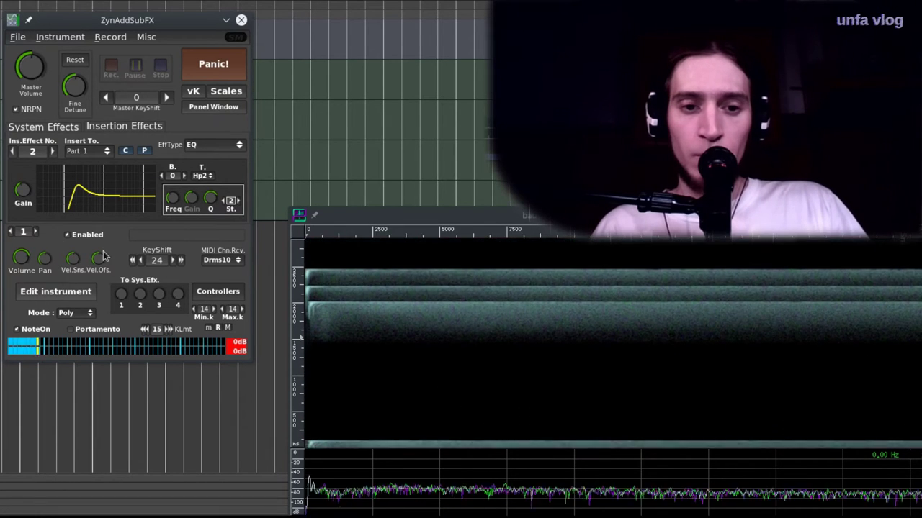
# Step: Make EQ band 1 an HSh high shelf with lowered Q, then close the synth and reopen the Kick's ZynAddSubFX
pyautogui.click(185, 176)
pyautogui.click(202, 176)
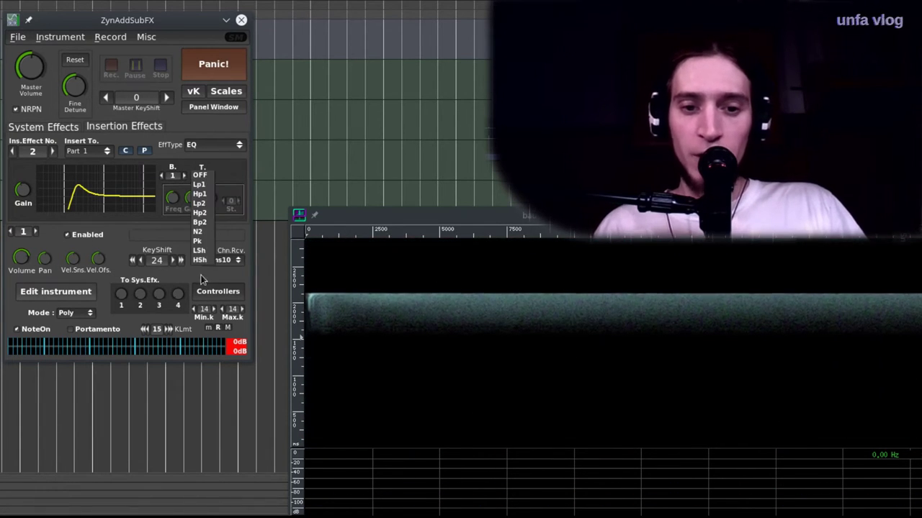
pyautogui.click(204, 258)
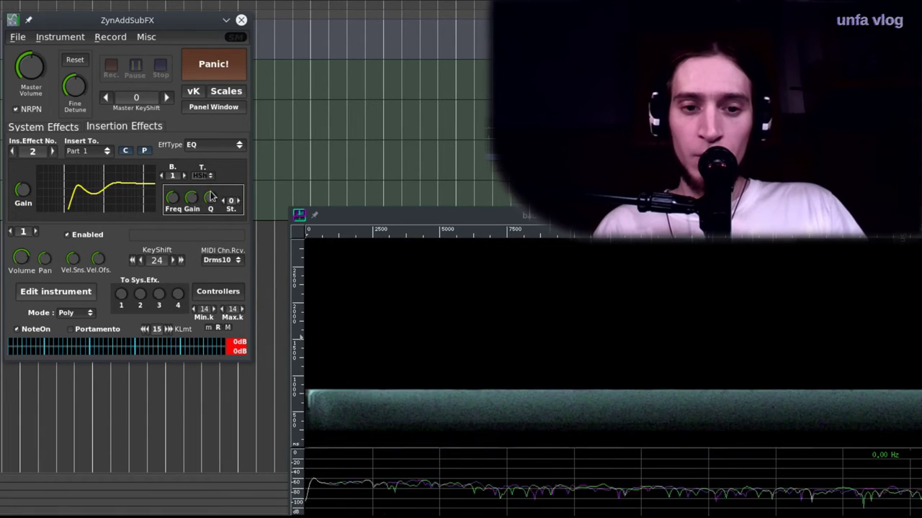
pyautogui.moveTo(207, 203); pyautogui.dragTo(177, 184)
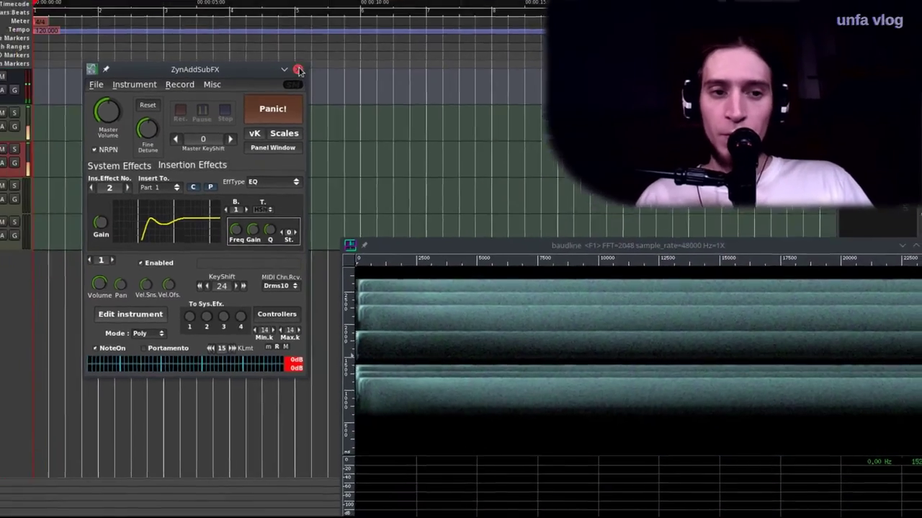
pyautogui.click(299, 71)
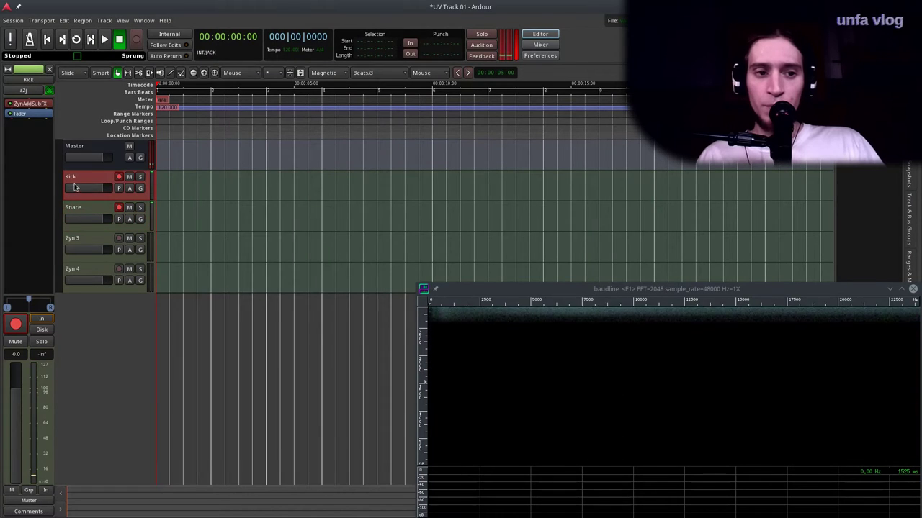
pyautogui.doubleClick(40, 105)
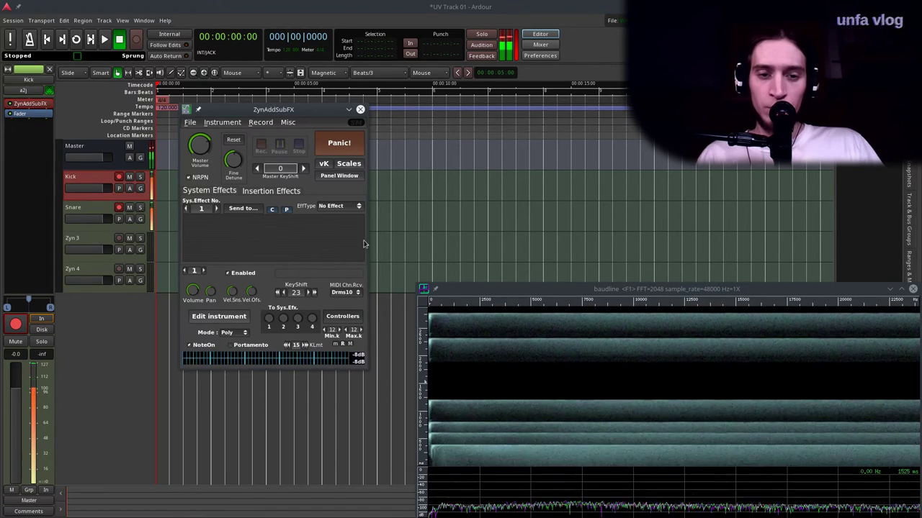
# Step: Review the Kick synth's insertion effects and ADsynth global parameters, then close its window
pyautogui.click(256, 191)
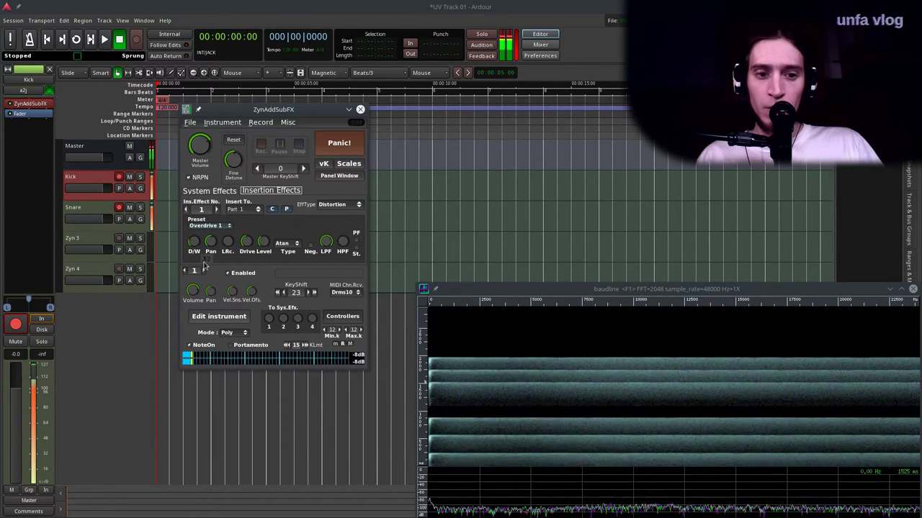
pyautogui.click(218, 317)
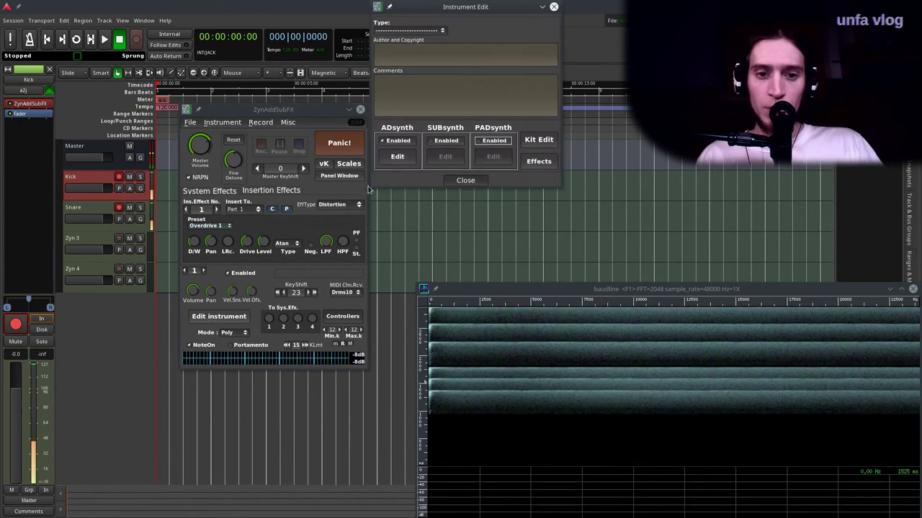
pyautogui.click(397, 156)
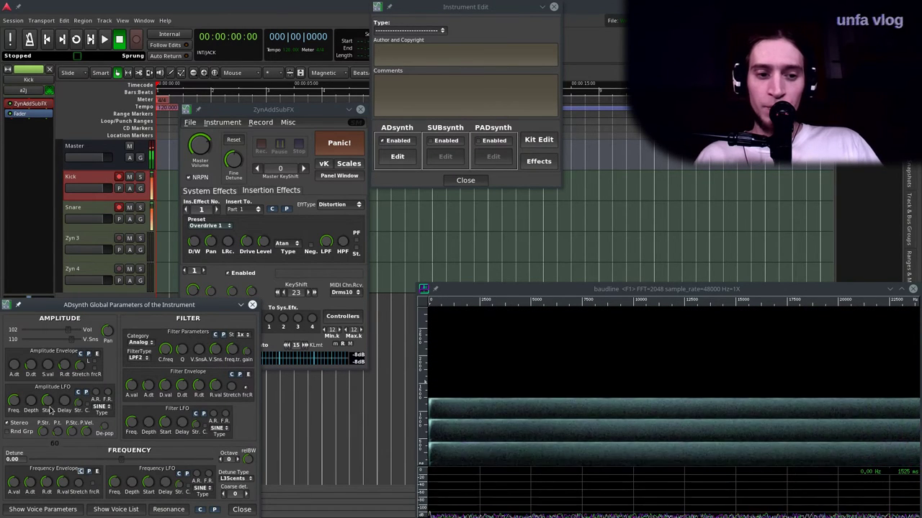
pyautogui.click(241, 509)
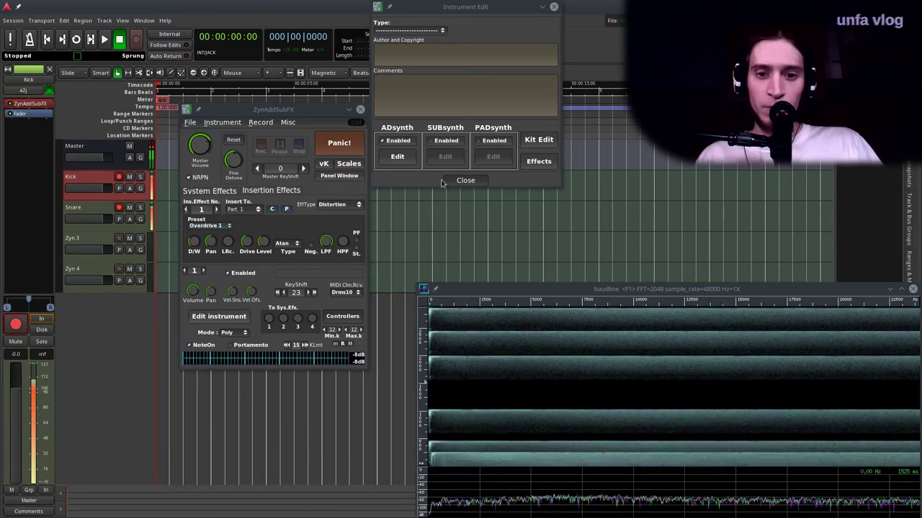
pyautogui.click(465, 180)
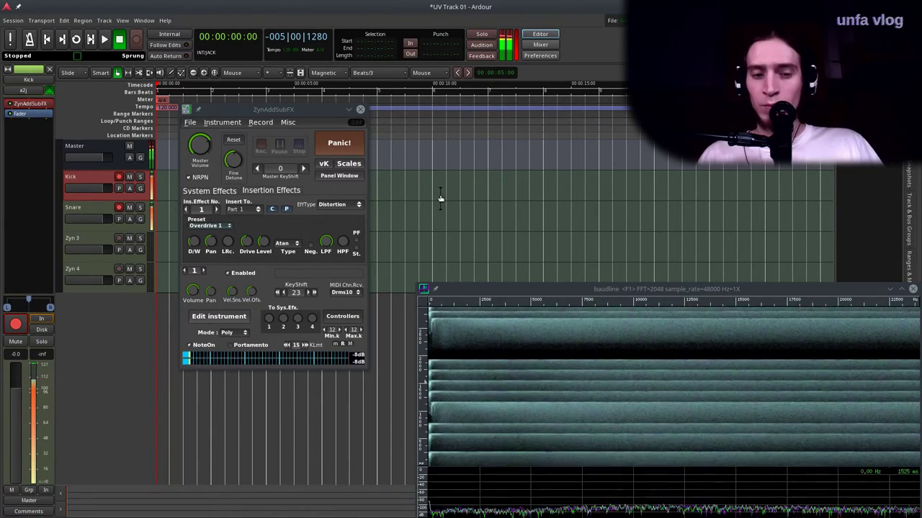
pyautogui.click(330, 127)
pyautogui.click(360, 109)
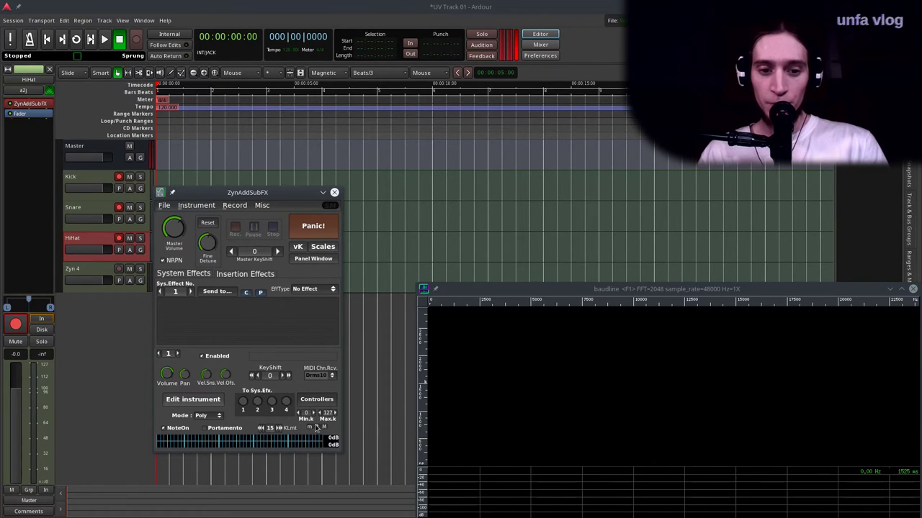
# Step: Limit the part's key range to 18–18 and raise its KeyShift to 36, then open Edit instrument
pyautogui.click(310, 427)
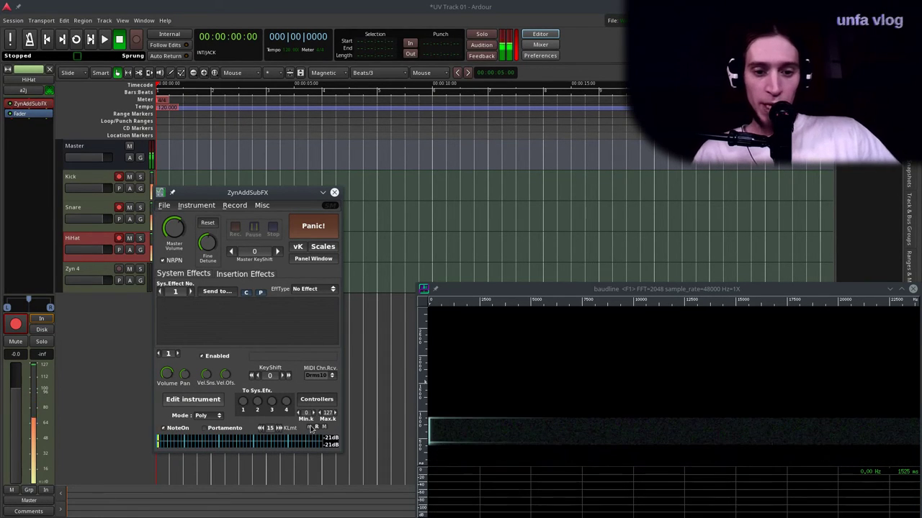
pyautogui.click(323, 427)
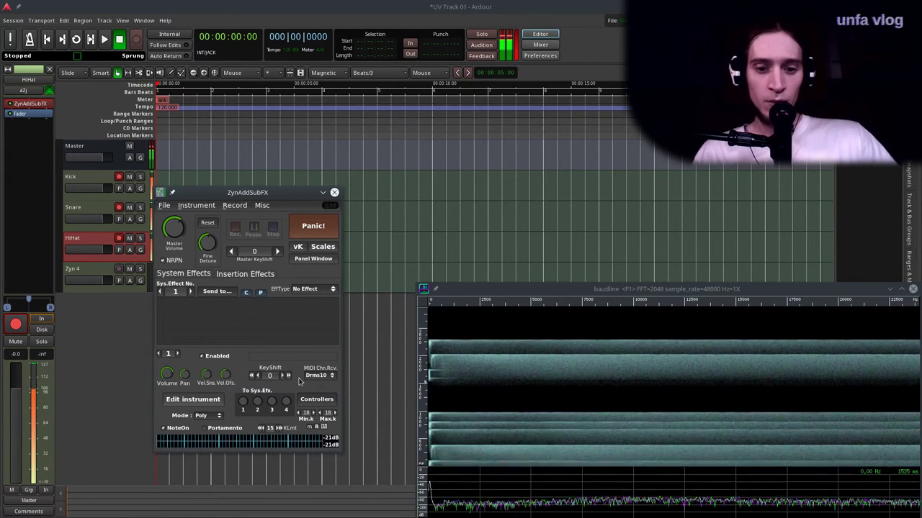
pyautogui.click(288, 376)
pyautogui.click(288, 376)
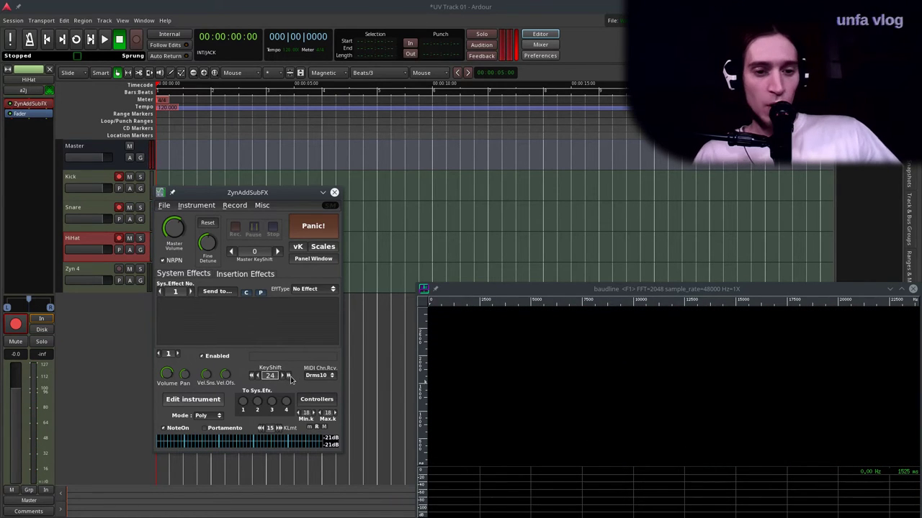
pyautogui.click(288, 376)
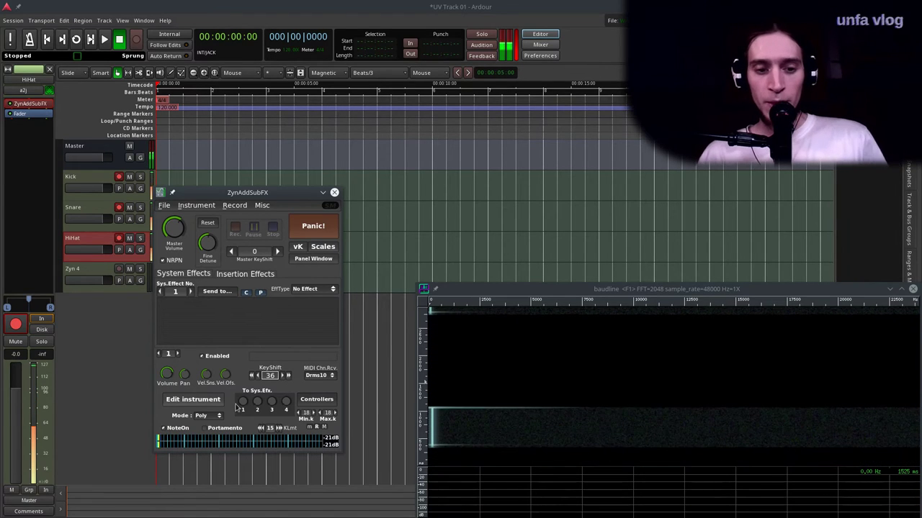
pyautogui.click(193, 399)
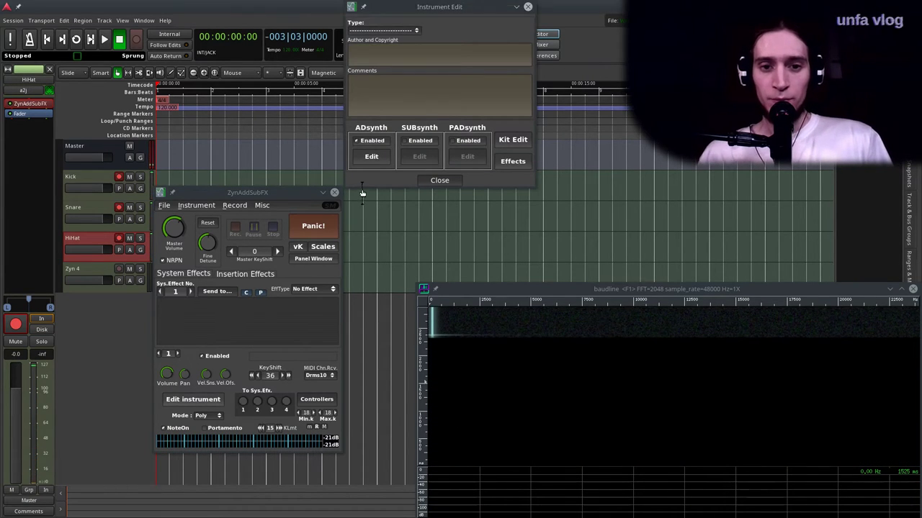
# Step: Disable ADsynth, open the PADsynth parameters, and apply changes to build the sample
pyautogui.click(374, 141)
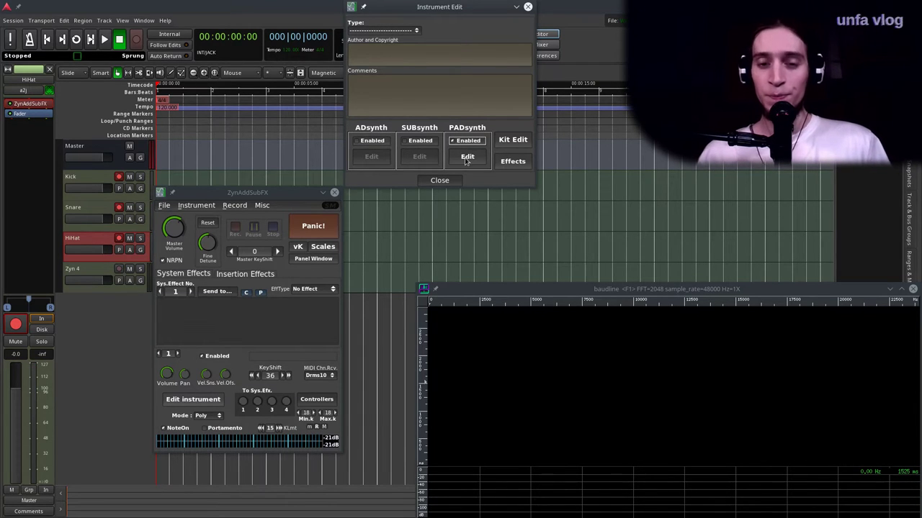
pyautogui.click(466, 157)
pyautogui.moveTo(164, 6); pyautogui.dragTo(213, 35)
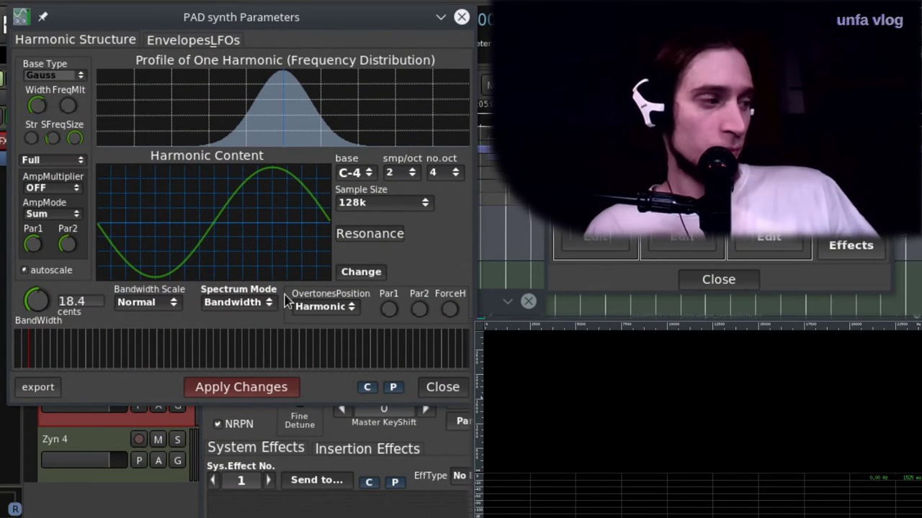
pyautogui.click(250, 390)
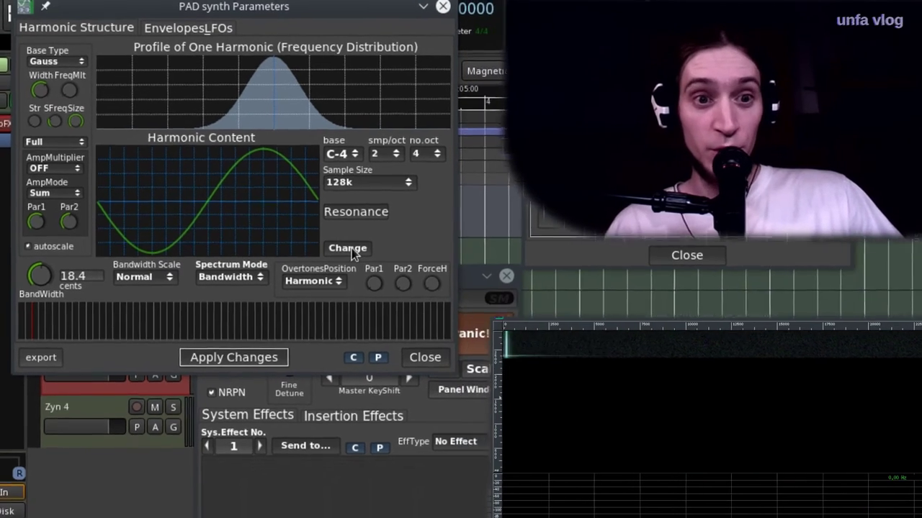
# Step: Set the oscillator base function to Power with Par. -24 and boost harmonics 24, 19, 14 and 10
pyautogui.click(366, 275)
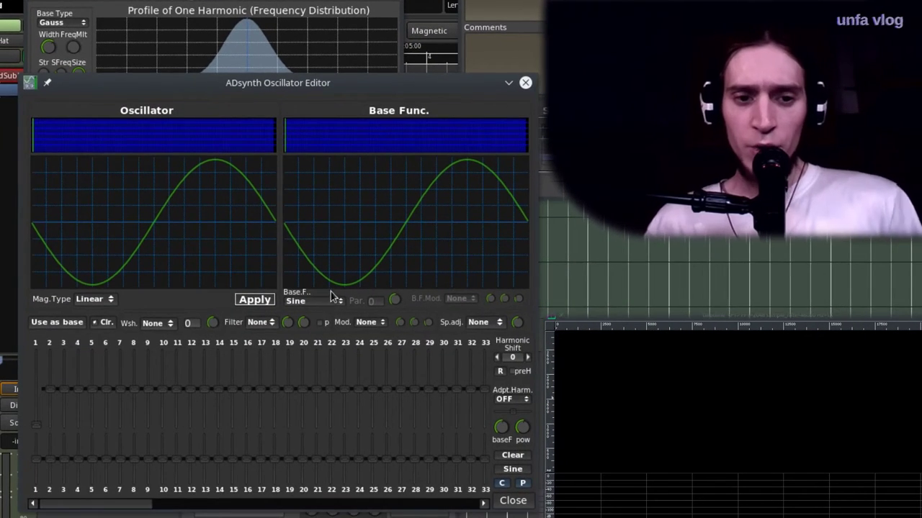
pyautogui.click(327, 296)
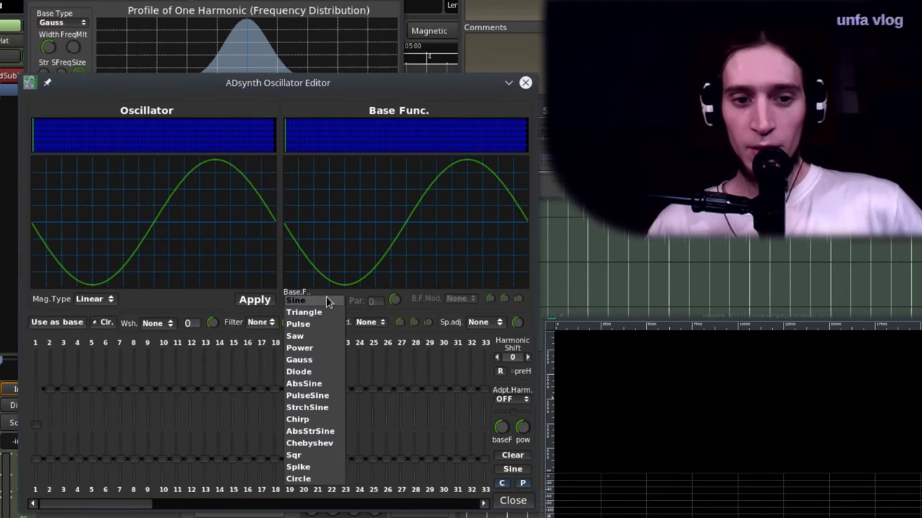
pyautogui.click(324, 351)
pyautogui.moveTo(397, 308); pyautogui.dragTo(393, 331)
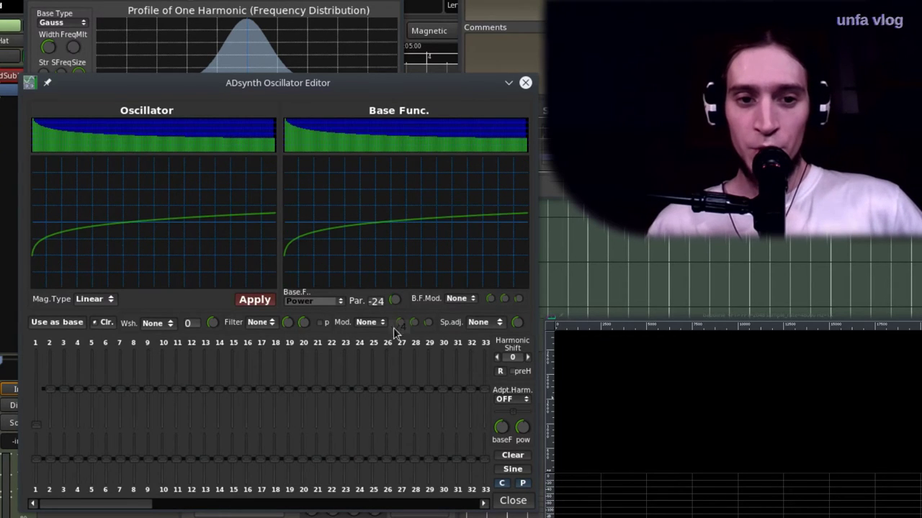
pyautogui.click(354, 368)
pyautogui.click(358, 403)
pyautogui.click(288, 408)
pyautogui.click(218, 397)
pyautogui.click(176, 399)
# Step: Apply strong Qnts waveshaping to the PADsynth oscillator and close the editor
pyautogui.click(167, 324)
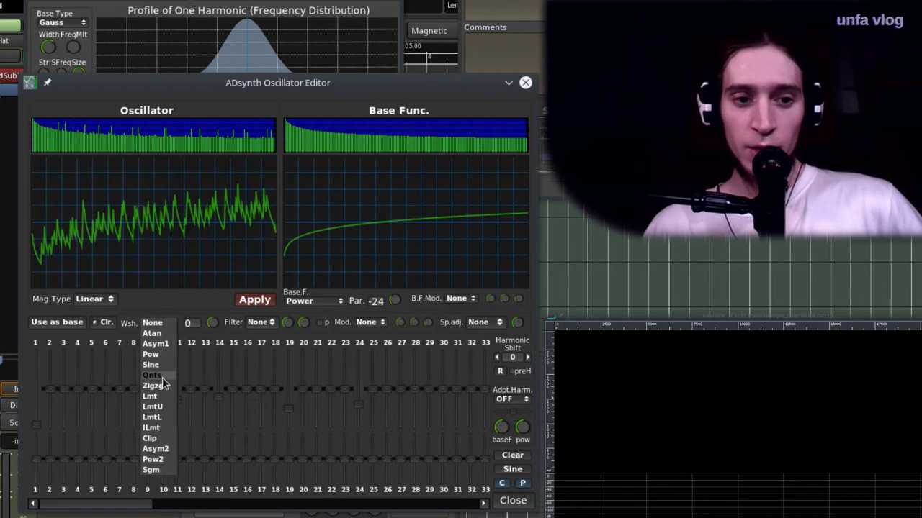
pyautogui.click(162, 377)
pyautogui.moveTo(211, 322); pyautogui.dragTo(200, 227)
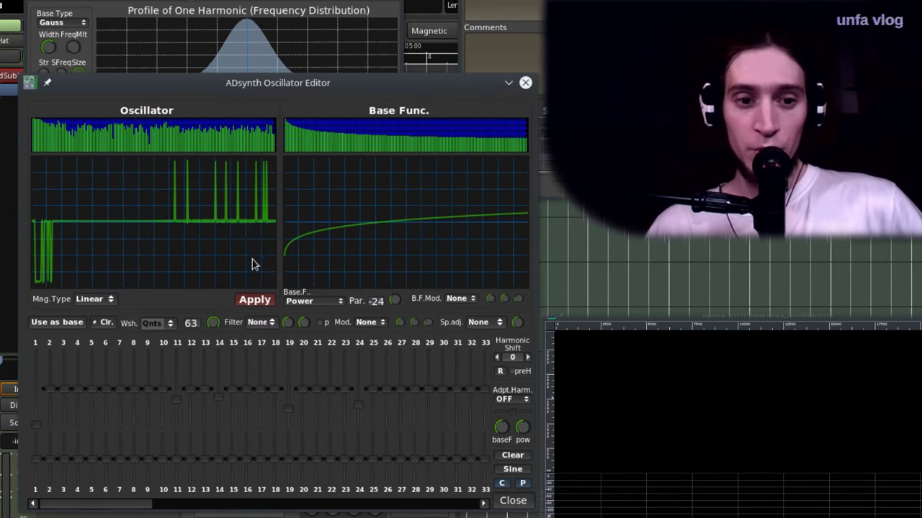
pyautogui.click(514, 502)
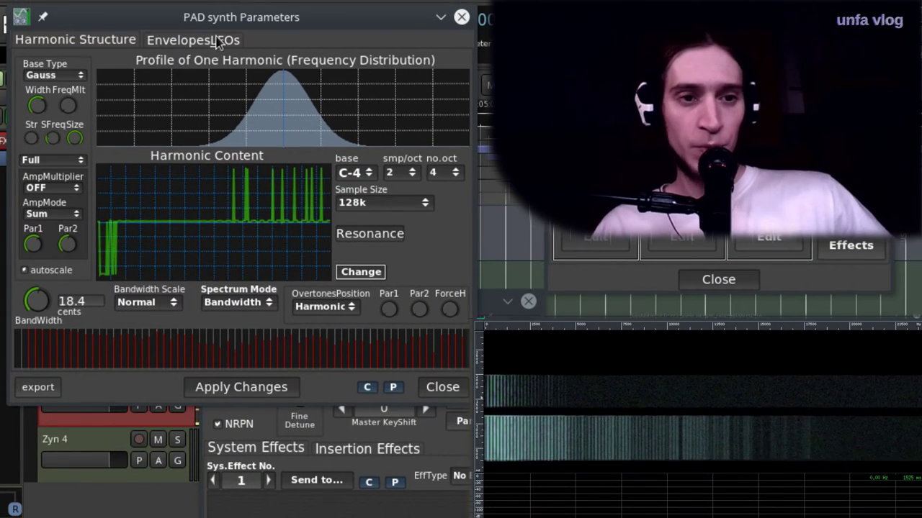
# Step: Lower the PADsynth volume to 54 and set the overtone positions to Sine
pyautogui.click(162, 40)
pyautogui.moveTo(123, 85); pyautogui.dragTo(91, 83)
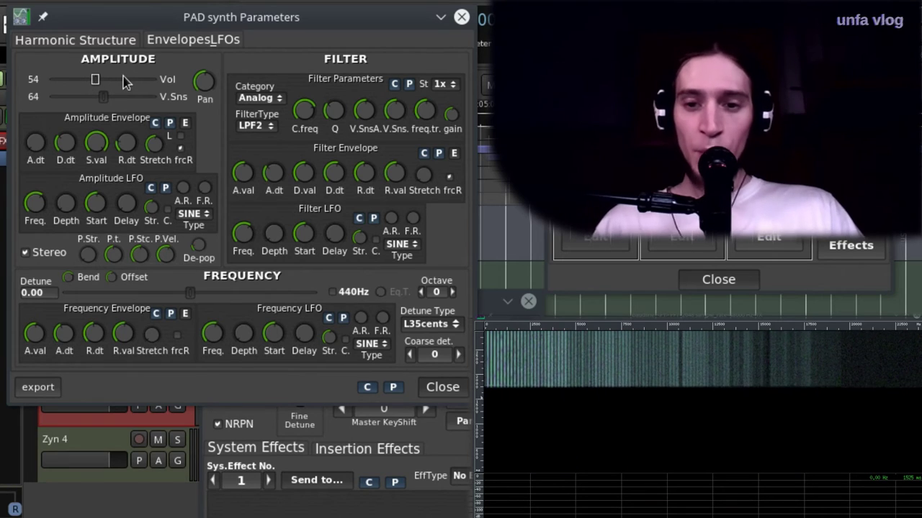
pyautogui.click(85, 42)
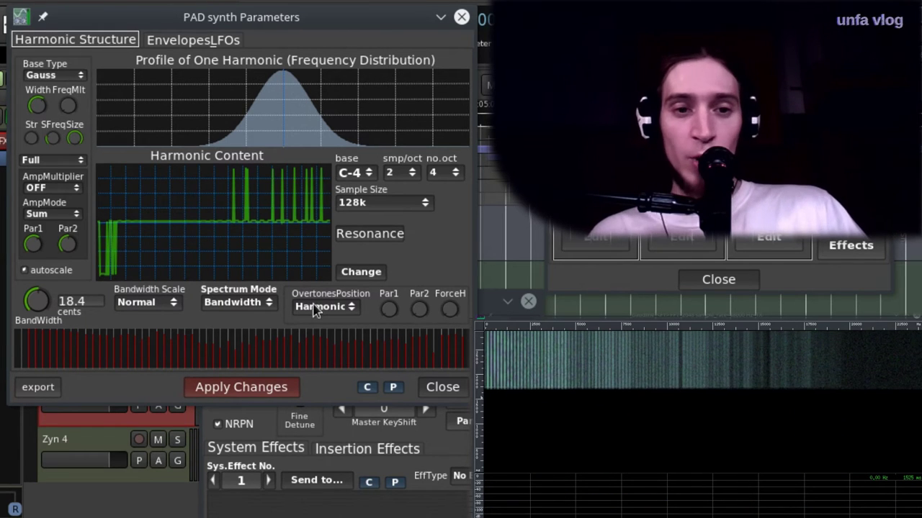
pyautogui.click(336, 306)
pyautogui.click(337, 306)
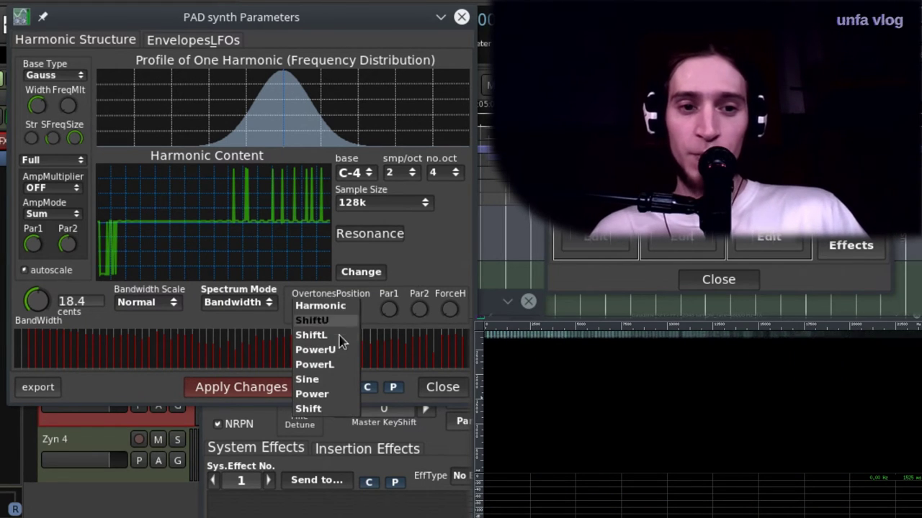
pyautogui.click(339, 379)
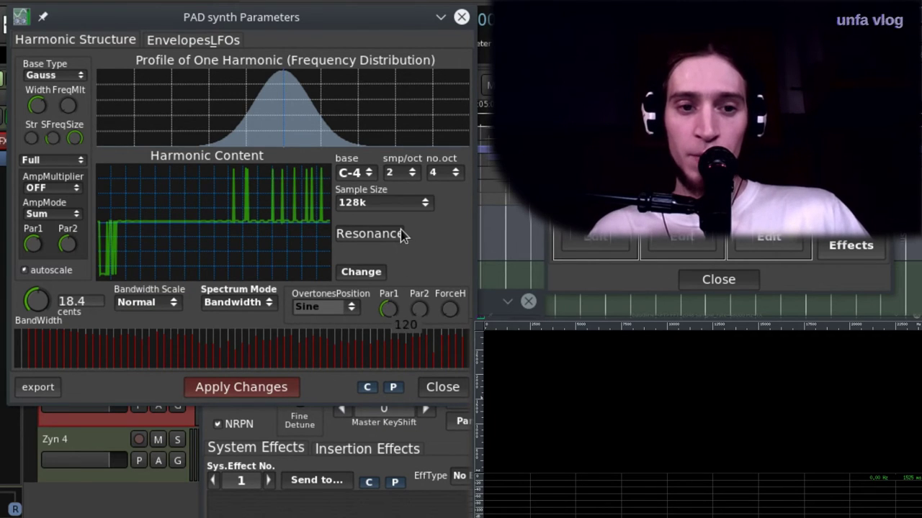
# Step: Raise the overtone Par1 and Par2 settings, regenerating the sample after each tweak
pyautogui.moveTo(420, 303); pyautogui.dragTo(428, 257)
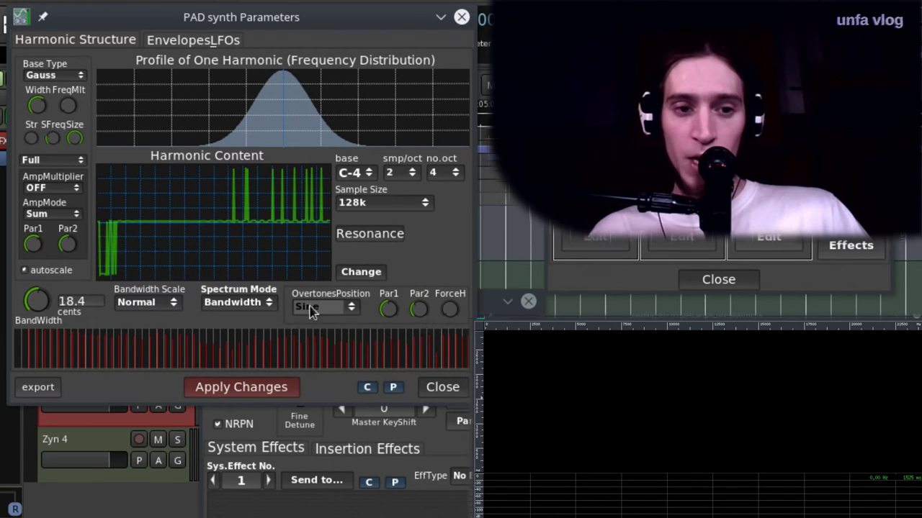
pyautogui.click(200, 386)
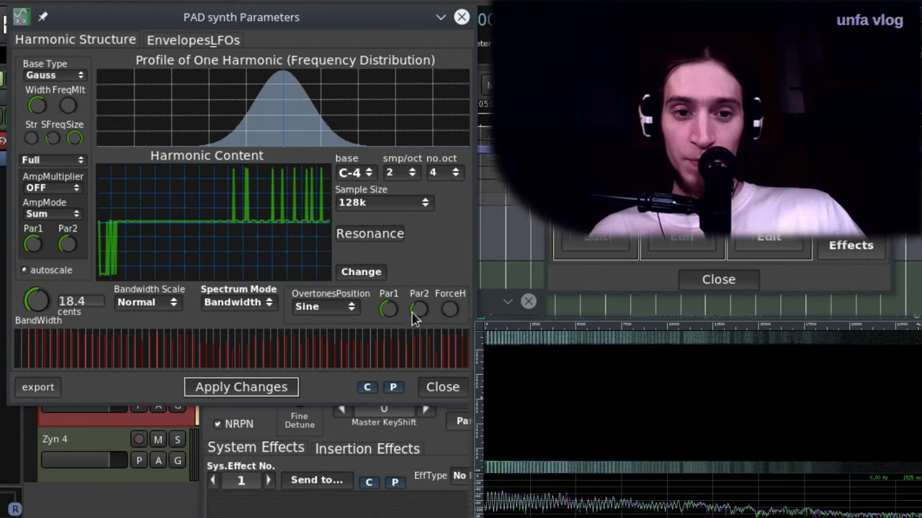
pyautogui.moveTo(423, 311); pyautogui.dragTo(424, 296)
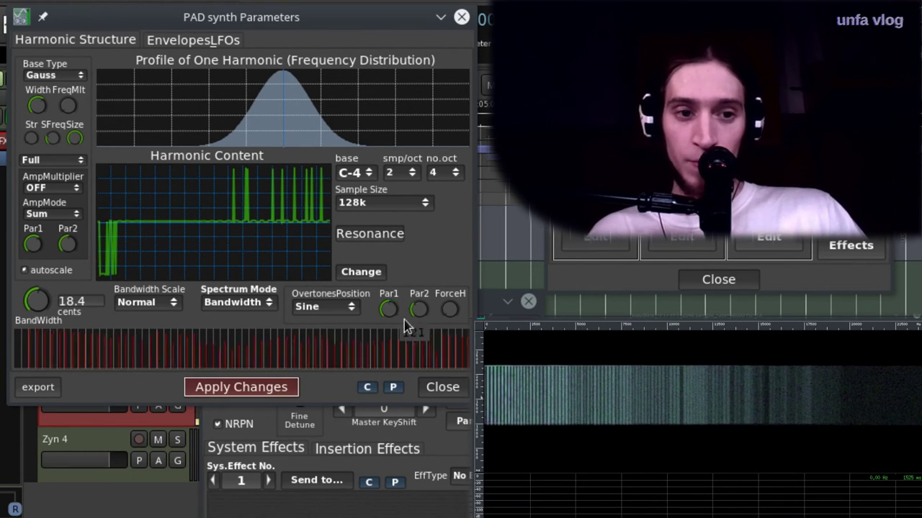
pyautogui.click(240, 386)
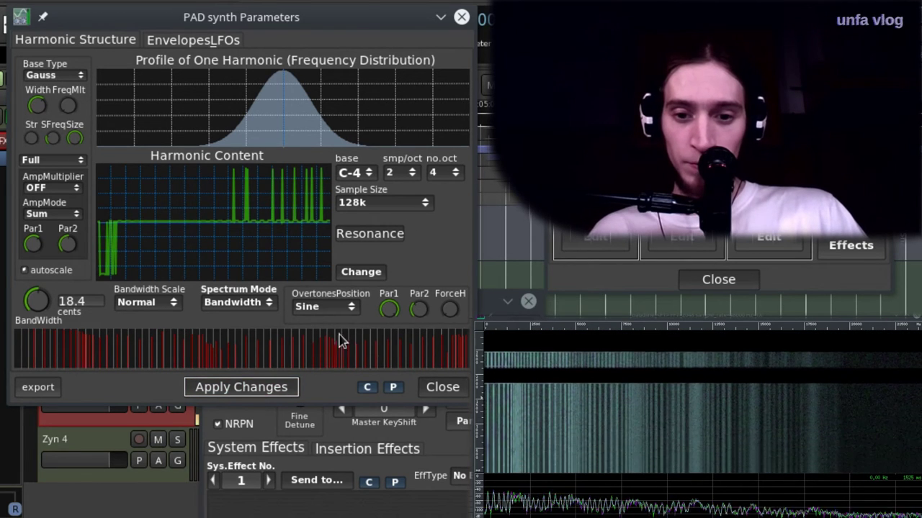
pyautogui.moveTo(406, 317)
pyautogui.mouseDown()
pyautogui.moveTo(412, 297)
pyautogui.moveTo(424, 318)
pyautogui.mouseUp()
pyautogui.click(260, 391)
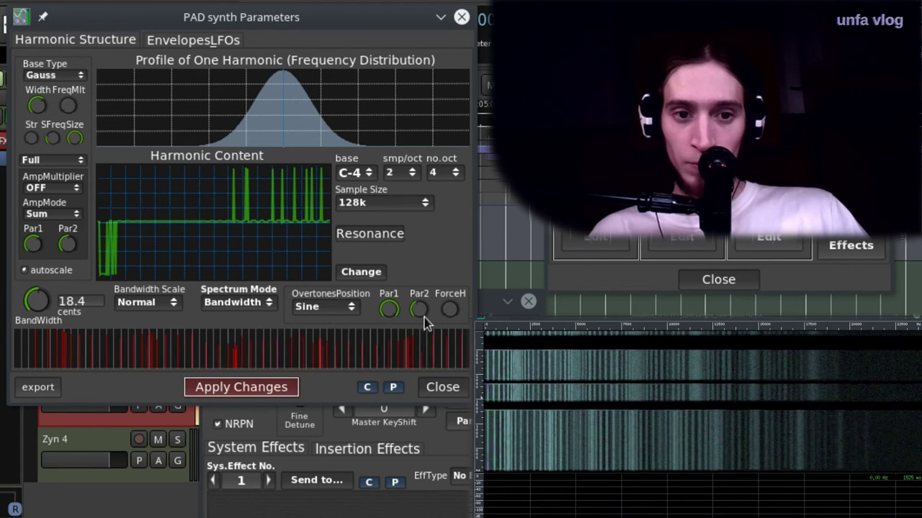
pyautogui.click(242, 387)
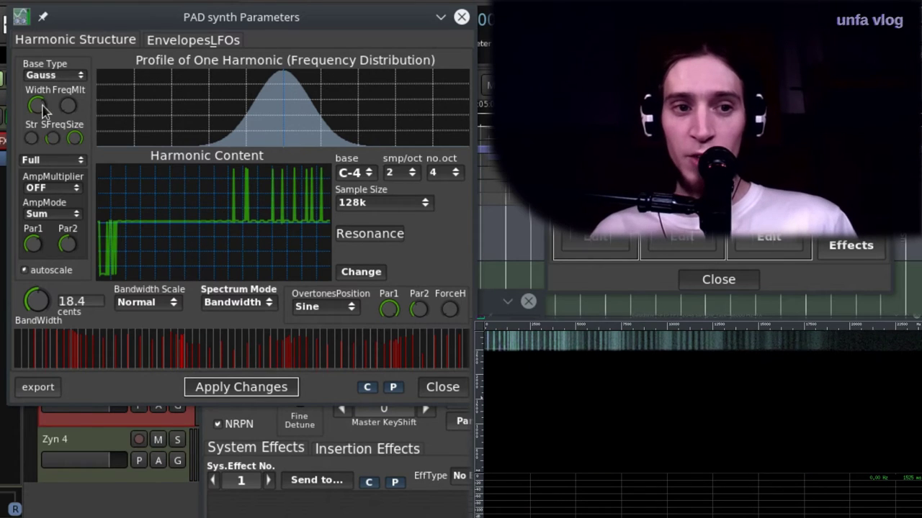
# Step: Narrow the harmonic profile Width, split it into three peaks with FreqMlt, stretch it, and apply
pyautogui.moveTo(41, 108); pyautogui.dragTo(46, 187)
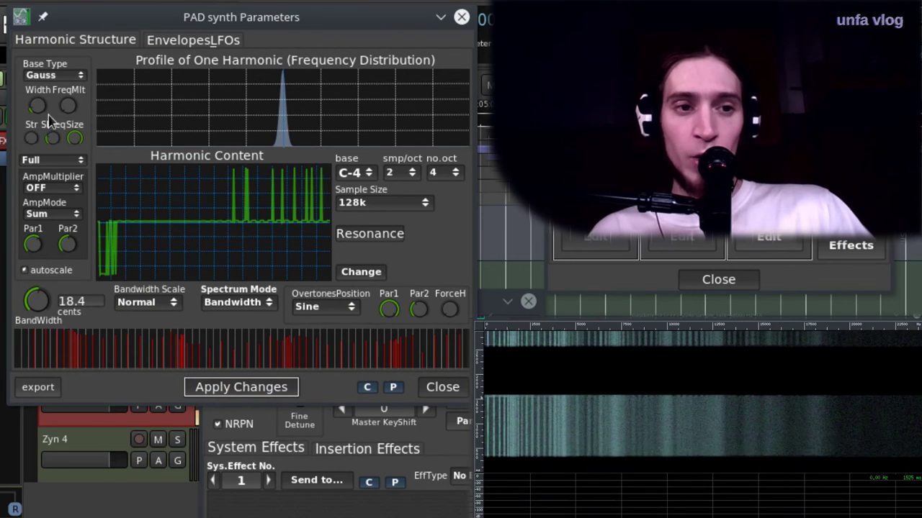
pyautogui.moveTo(68, 105); pyautogui.dragTo(65, 79)
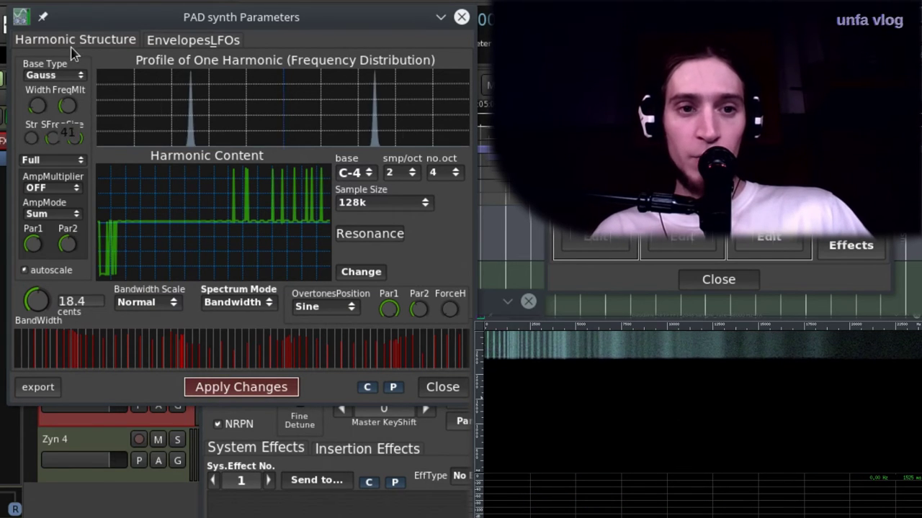
pyautogui.click(235, 389)
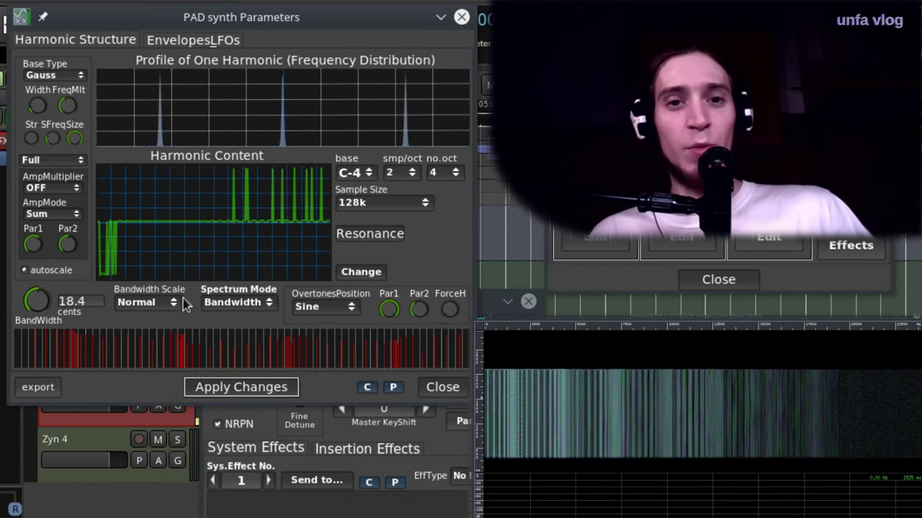
pyautogui.moveTo(32, 140); pyautogui.dragTo(35, 63)
pyautogui.click(191, 386)
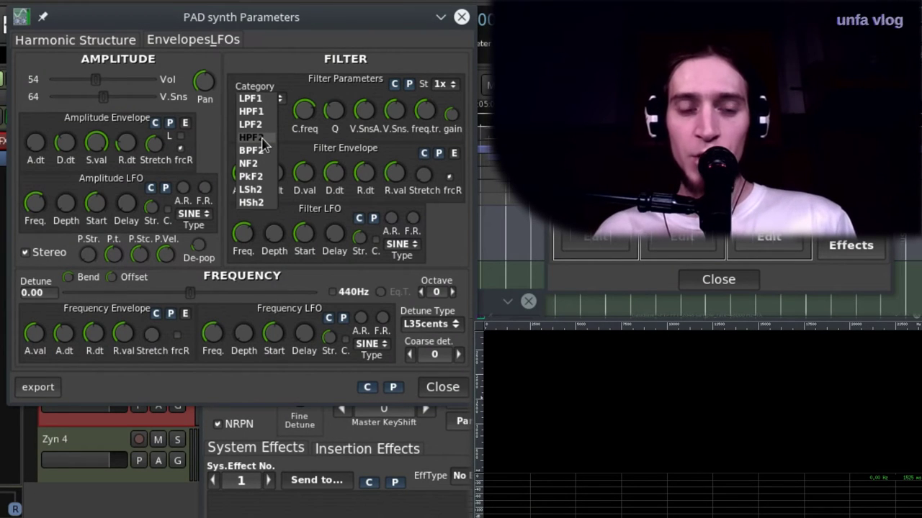
# Step: Make the PADsynth filter an HPF2 high-pass running 3 stages
pyautogui.click(260, 138)
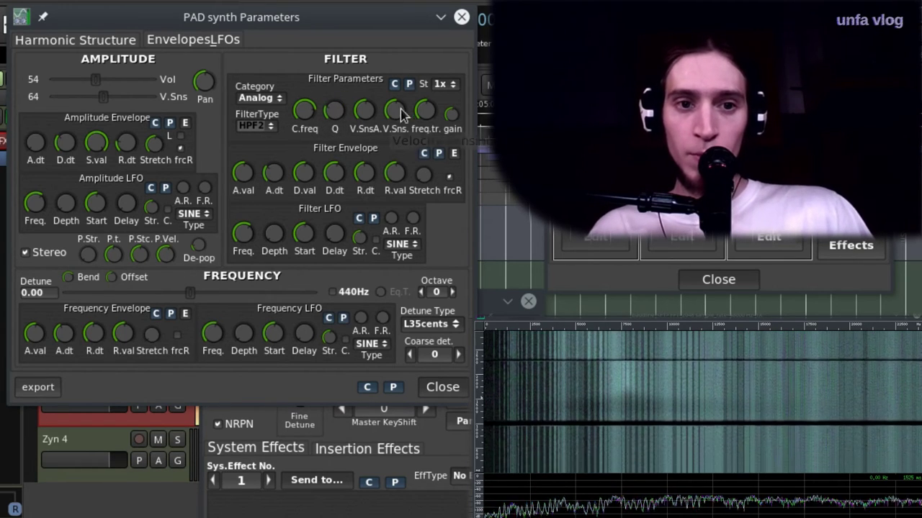
pyautogui.click(440, 84)
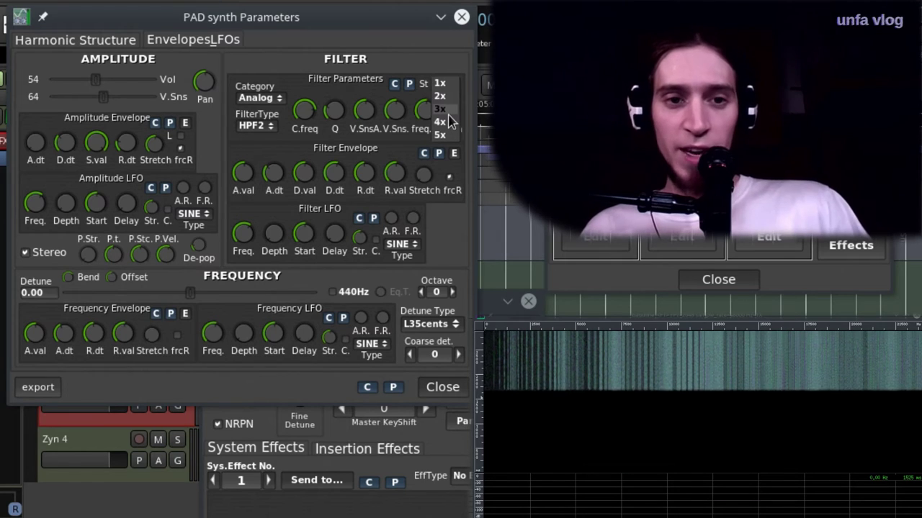
pyautogui.click(445, 111)
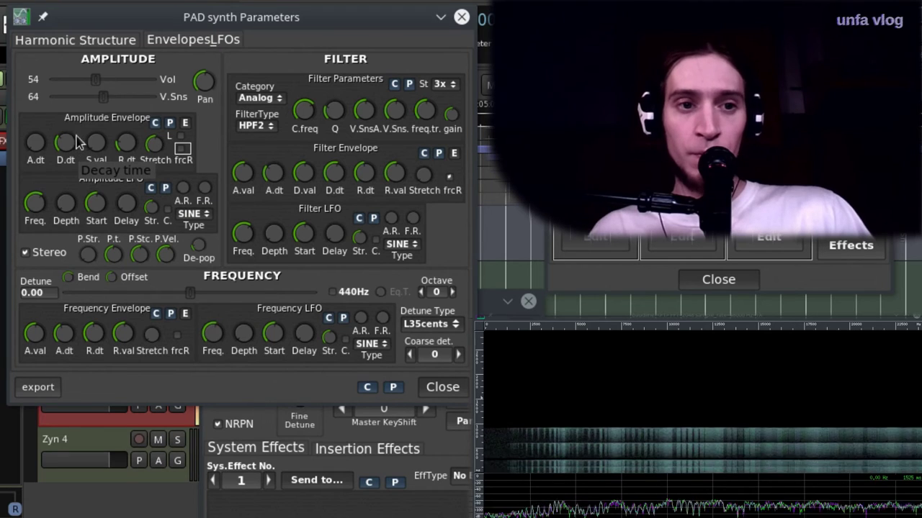
# Step: Drop an octave, set volume to 88, remove filter velocity sensing, and set frequency-envelope attack to 18
pyautogui.click(420, 292)
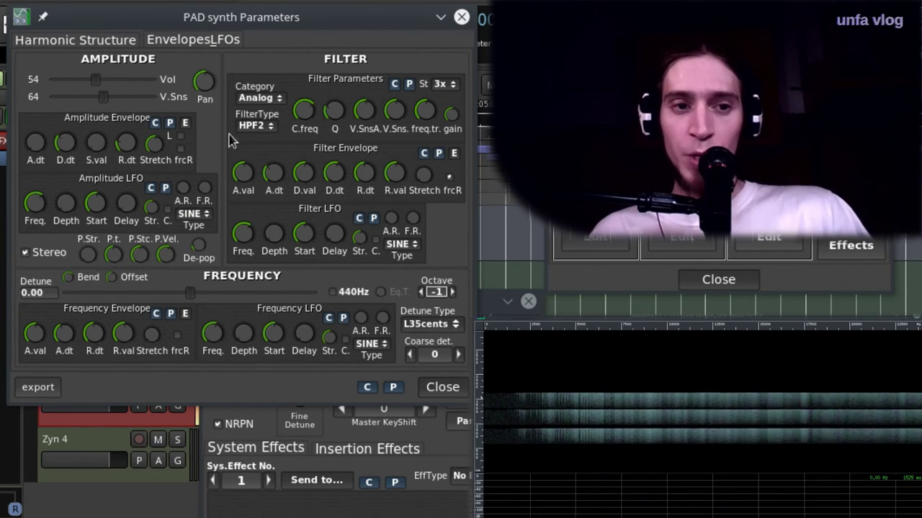
pyautogui.moveTo(128, 86); pyautogui.dragTo(122, 89)
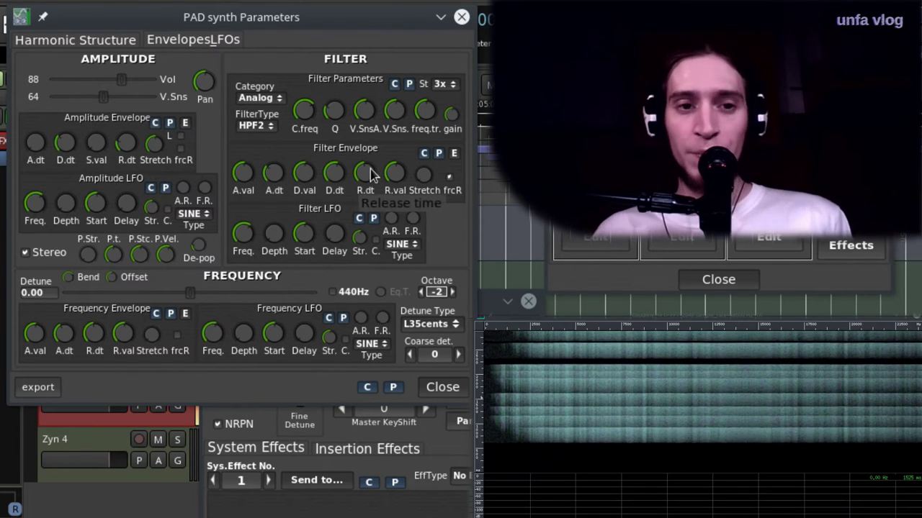
pyautogui.moveTo(365, 115); pyautogui.dragTo(350, 333)
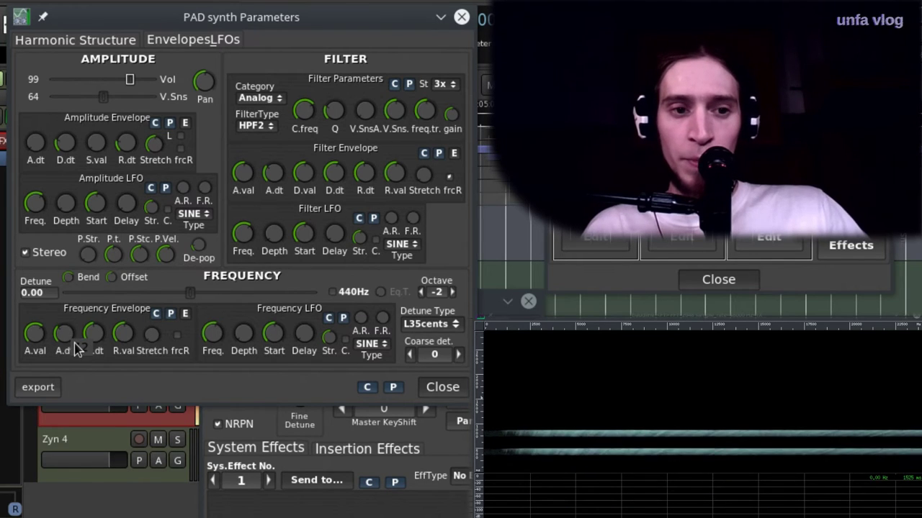
pyautogui.moveTo(82, 362)
pyautogui.mouseDown()
pyautogui.moveTo(87, 383)
pyautogui.moveTo(70, 361)
pyautogui.mouseUp()
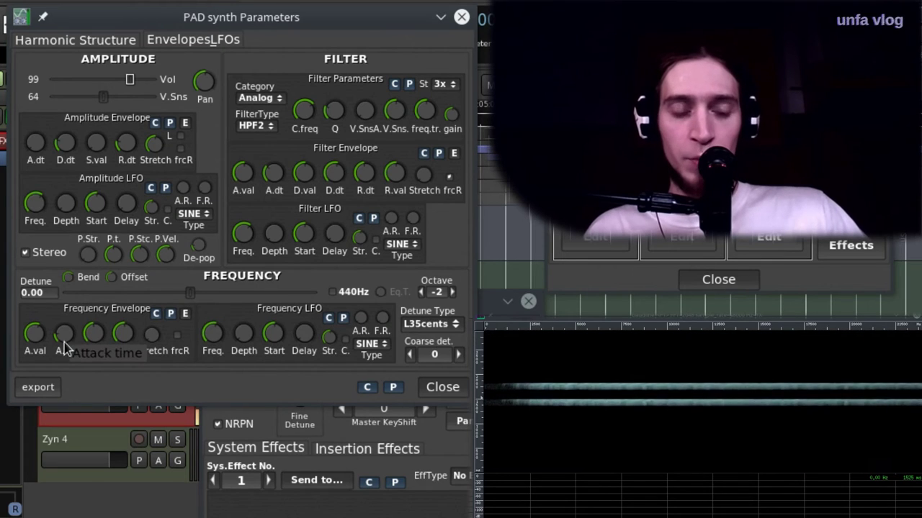
pyautogui.moveTo(63, 340); pyautogui.dragTo(75, 343)
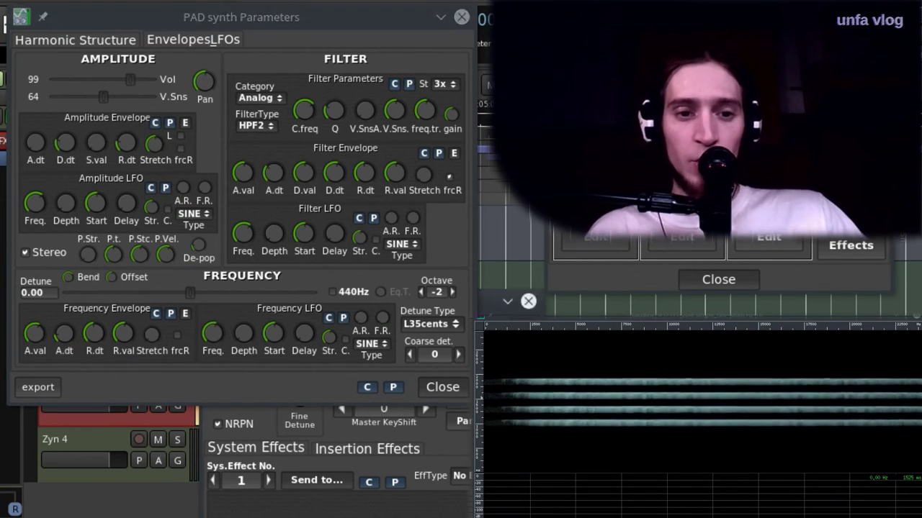
# Step: Close the PAD synth window and add an EQ insertion effect on Part 1
pyautogui.click(442, 387)
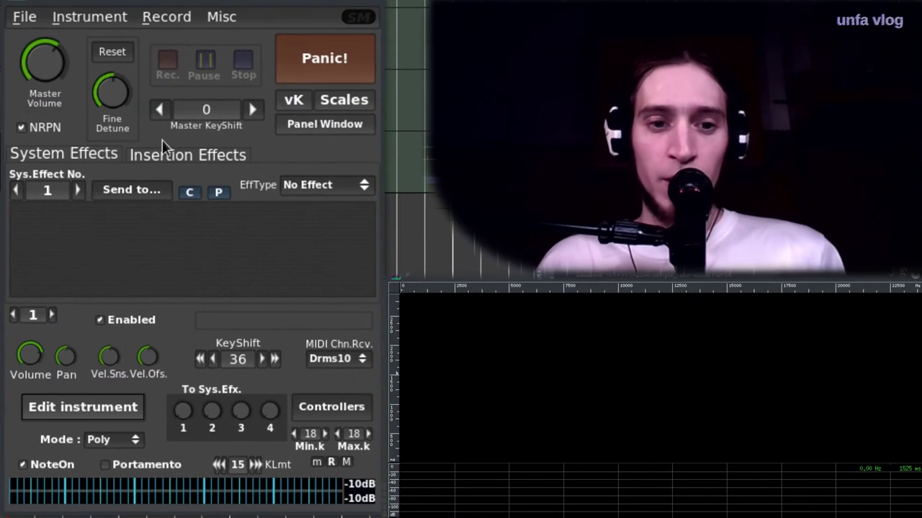
pyautogui.click(344, 445)
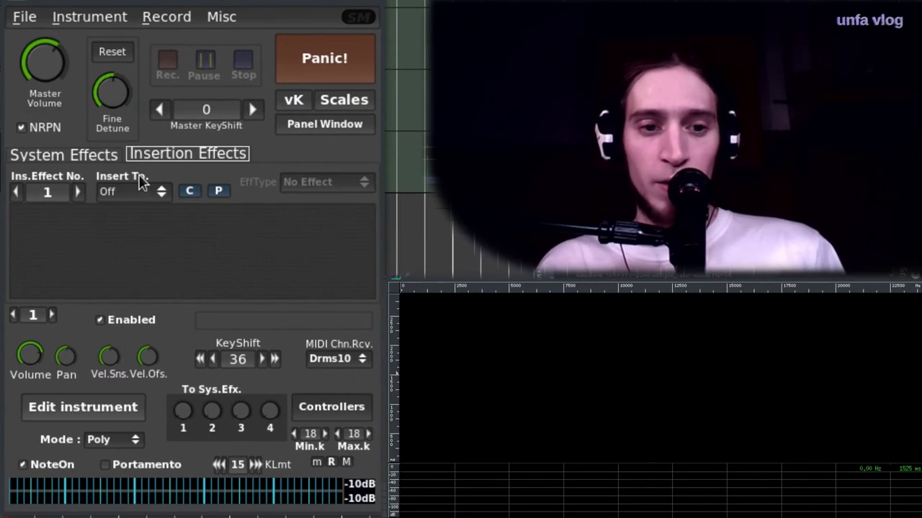
pyautogui.click(141, 186)
pyautogui.click(126, 204)
pyautogui.click(319, 181)
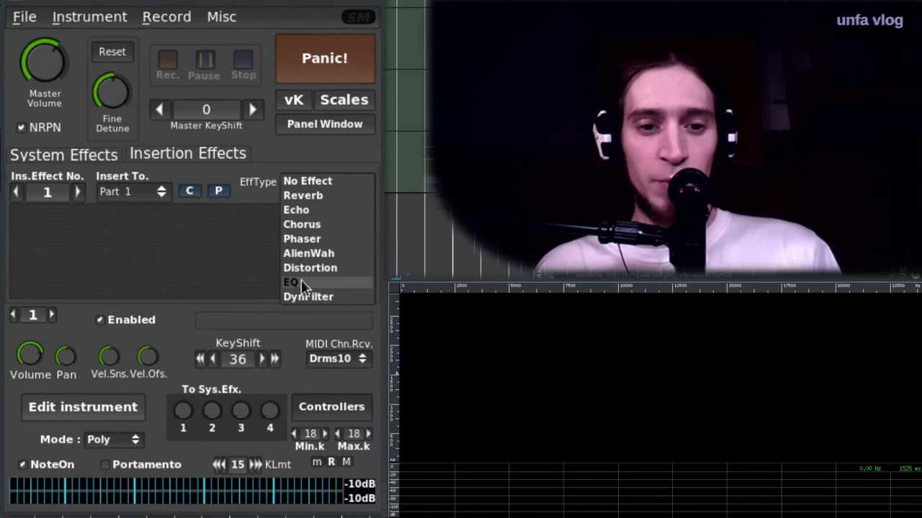
pyautogui.click(301, 282)
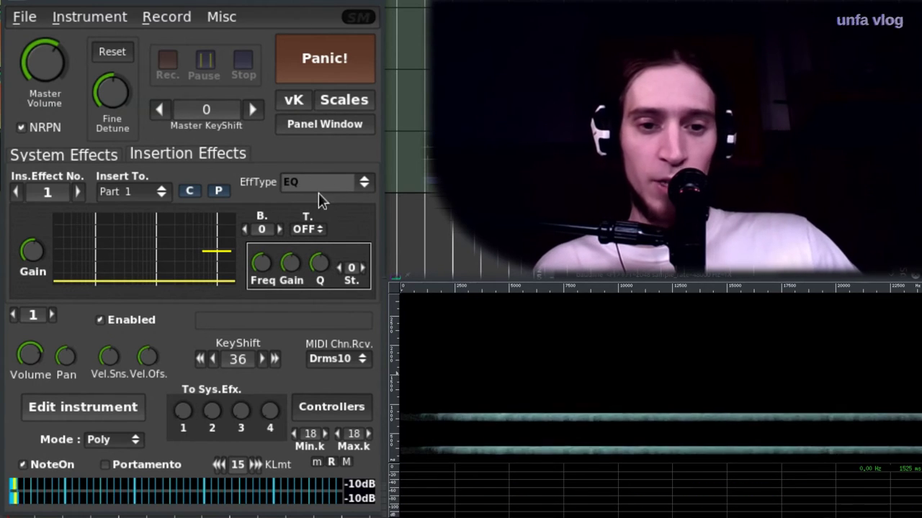
# Step: Make the first EQ band an Hp2 high-pass with raised cutoff and a resonant Q
pyautogui.click(311, 229)
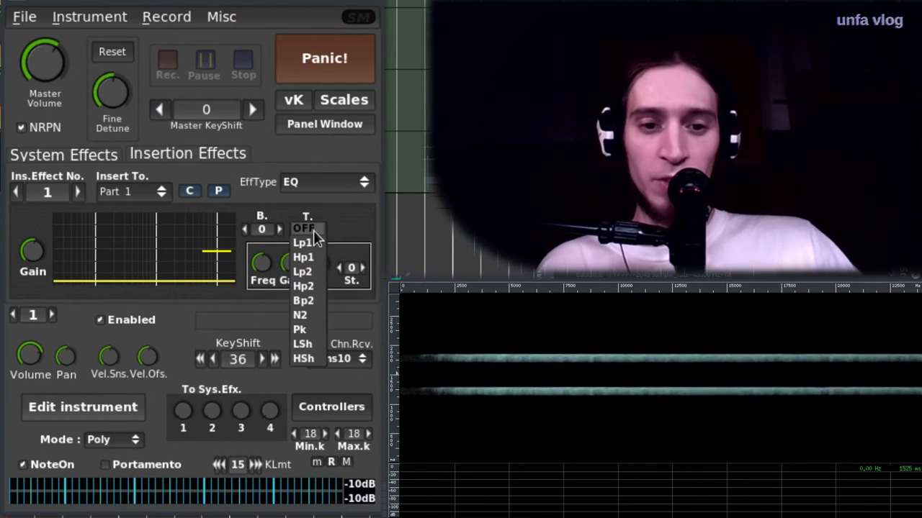
pyautogui.click(311, 285)
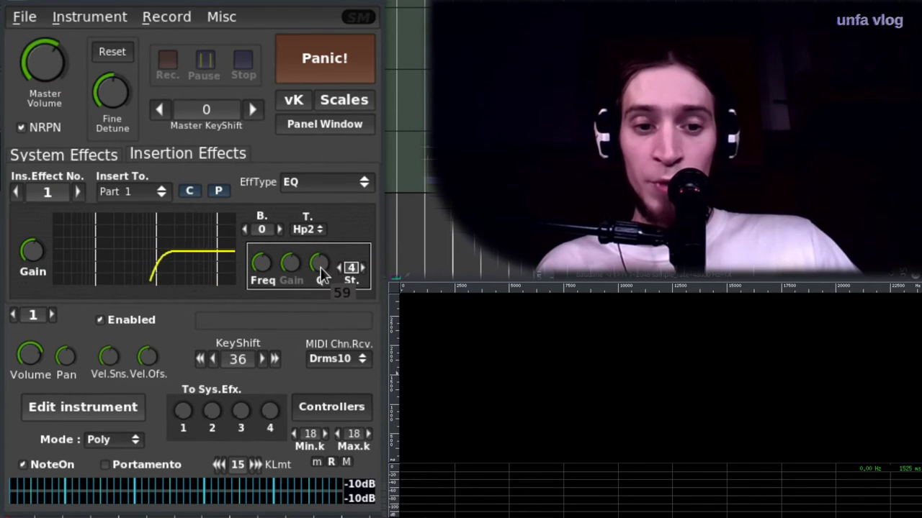
pyautogui.moveTo(268, 266); pyautogui.dragTo(273, 242)
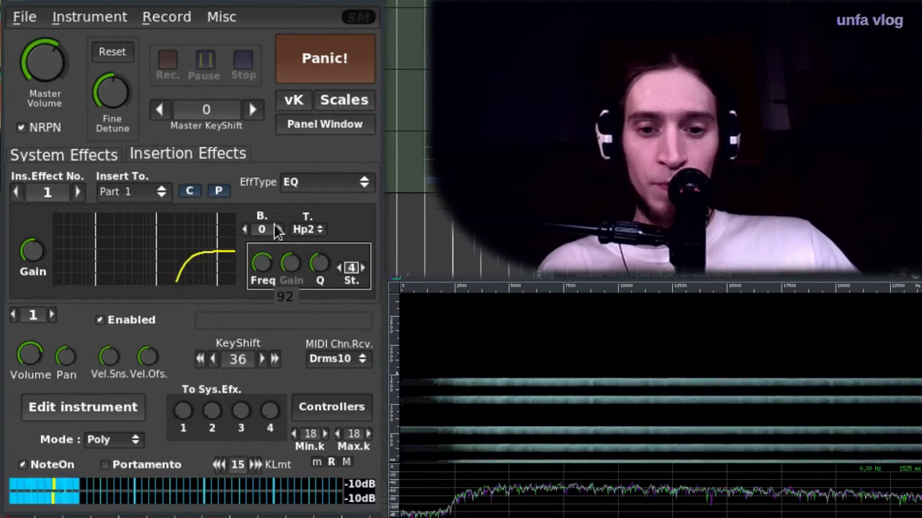
pyautogui.scroll(-5, 262, 262)
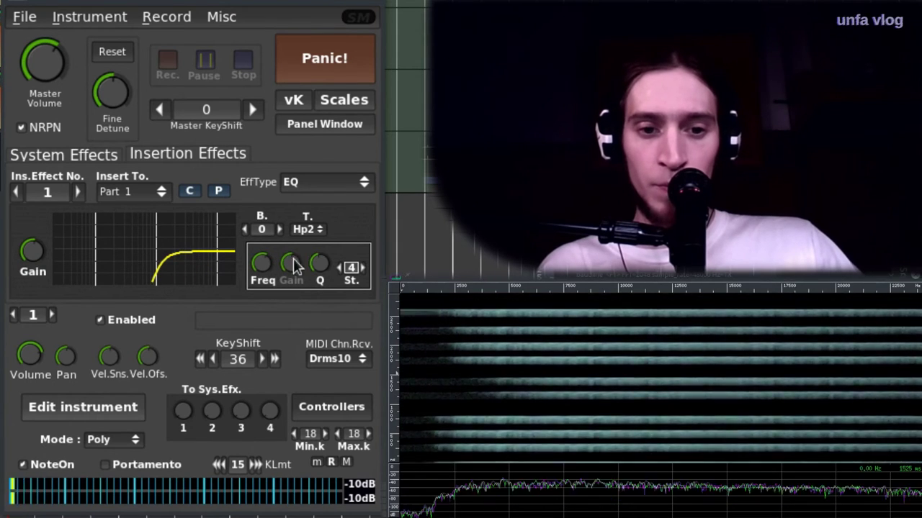
pyautogui.moveTo(320, 263); pyautogui.dragTo(327, 213)
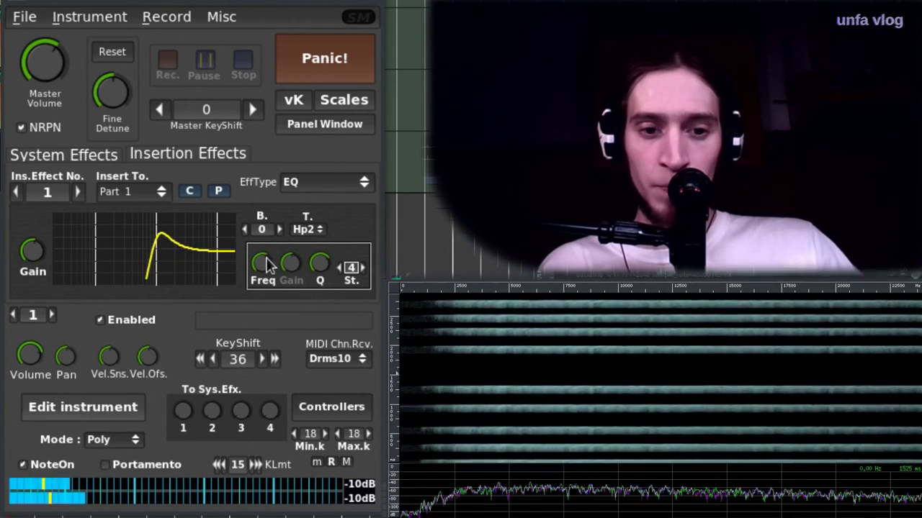
pyautogui.scroll(1, 266, 262)
pyautogui.scroll(-2, 263, 264)
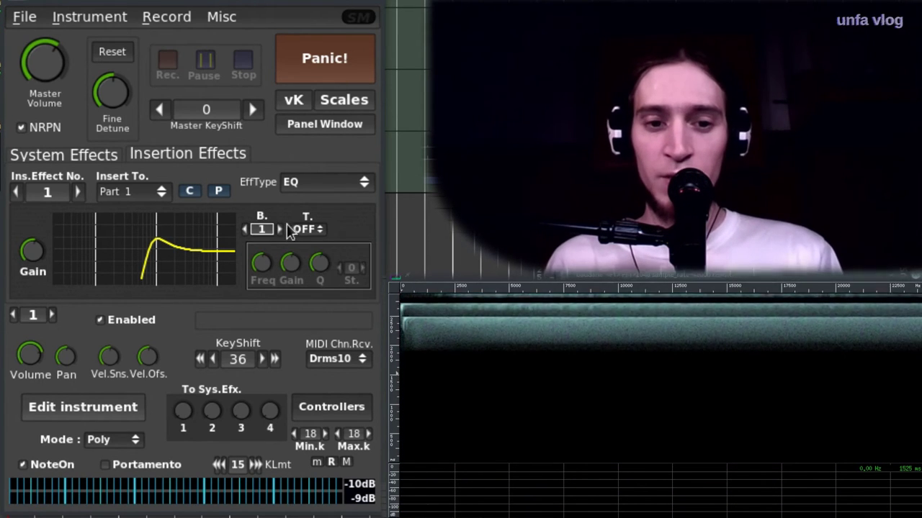
# Step: Set EQ band 1 to a Pk peak filter and boost its gain
pyautogui.click(303, 229)
pyautogui.click(300, 330)
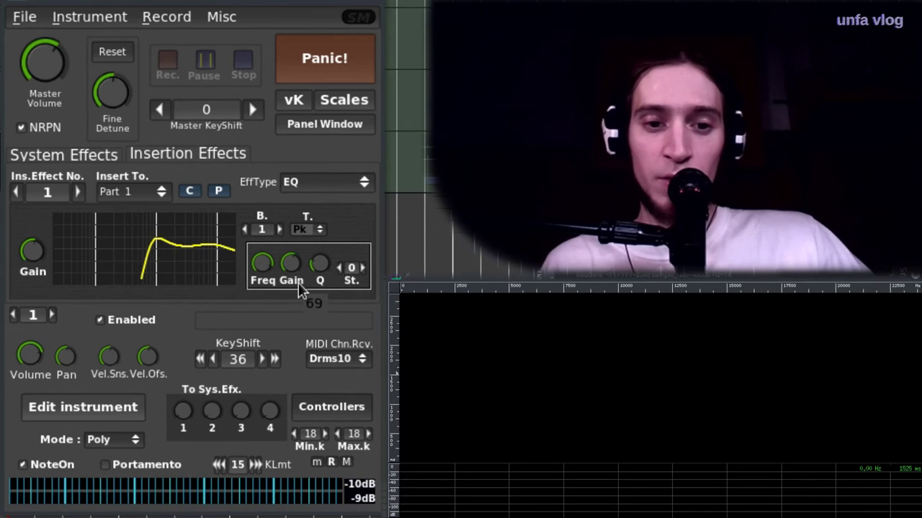
pyautogui.moveTo(299, 282); pyautogui.dragTo(294, 272)
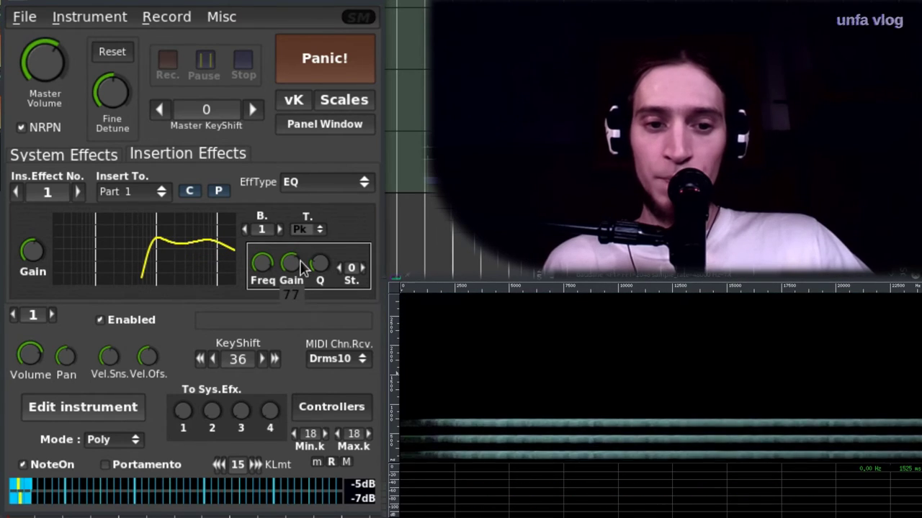
pyautogui.moveTo(303, 268)
pyautogui.mouseDown()
pyautogui.moveTo(303, 258)
pyautogui.moveTo(267, 255)
pyautogui.moveTo(272, 245)
pyautogui.moveTo(278, 272)
pyautogui.moveTo(284, 264)
pyautogui.mouseUp()
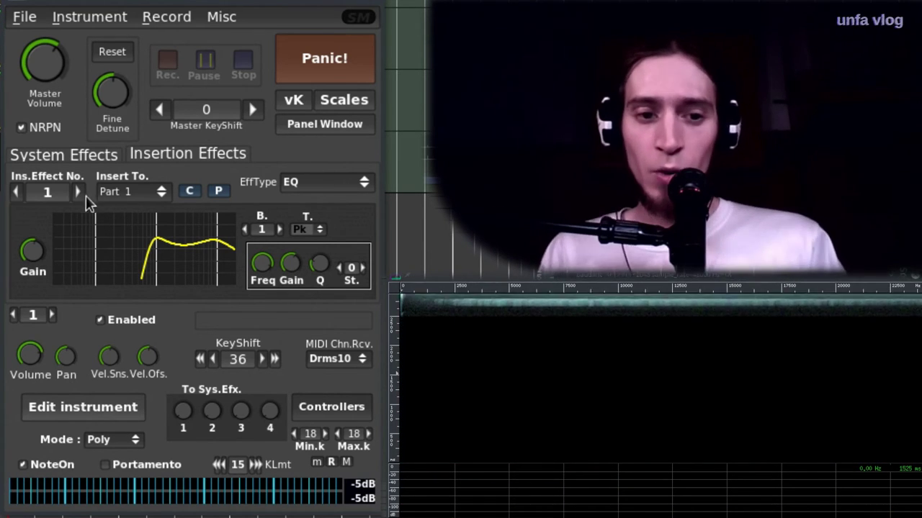
# Step: In insertion slot 2, put a Random-type reverb on Part 1 with Damp at minimum
pyautogui.click(77, 192)
pyautogui.click(132, 191)
pyautogui.click(132, 208)
pyautogui.click(324, 182)
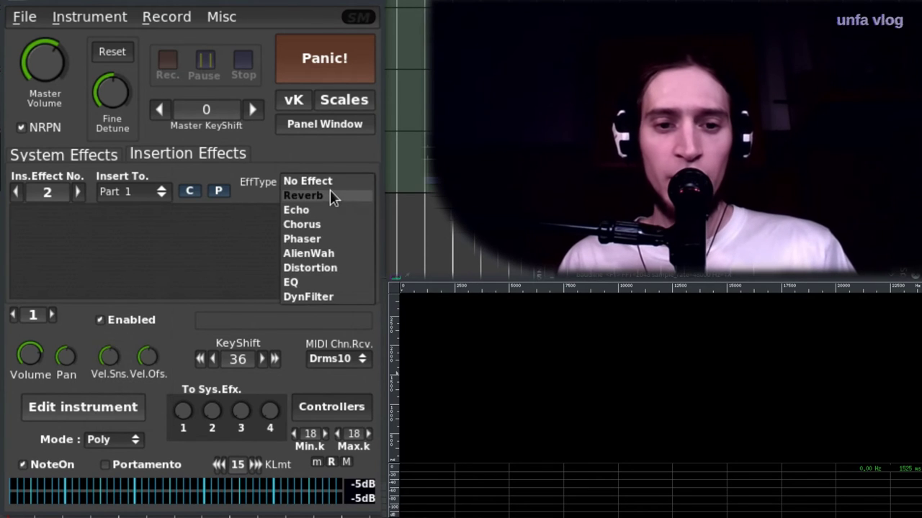
pyautogui.click(324, 198)
pyautogui.click(165, 223)
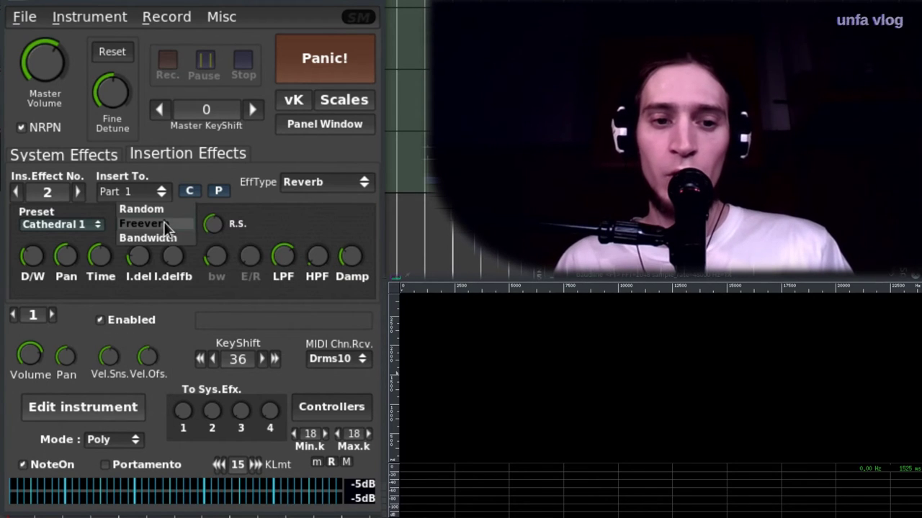
pyautogui.click(165, 224)
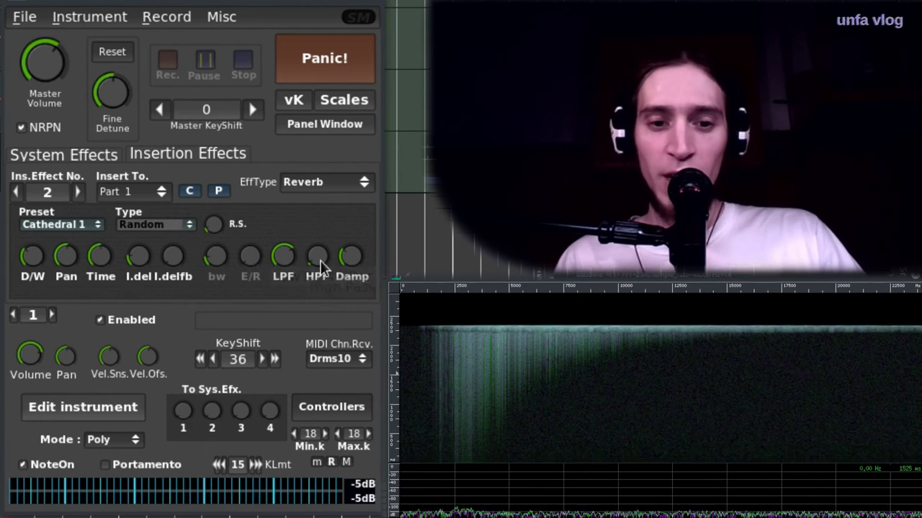
pyautogui.moveTo(354, 257); pyautogui.dragTo(352, 387)
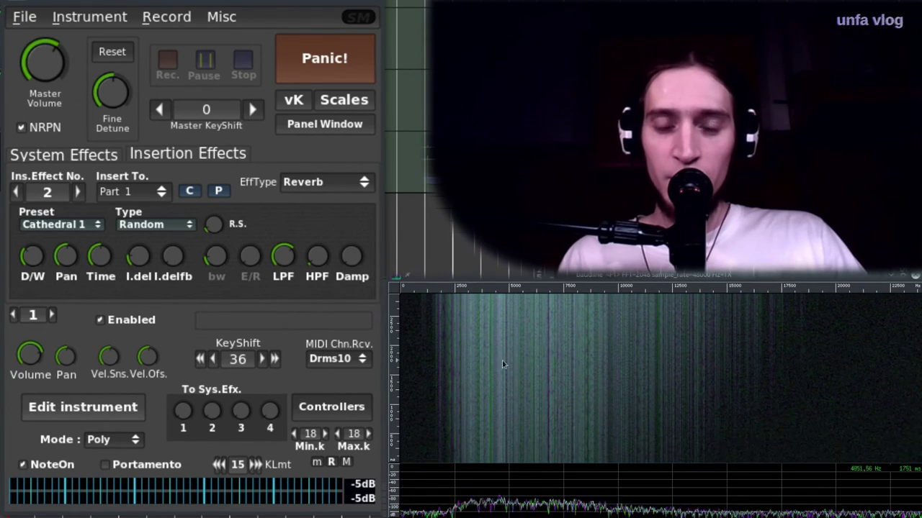
# Step: Bring ZynAddSubFX to the front and briefly open, then close, the PADsynth editor
pyautogui.hotkey('alt', 'Tab')
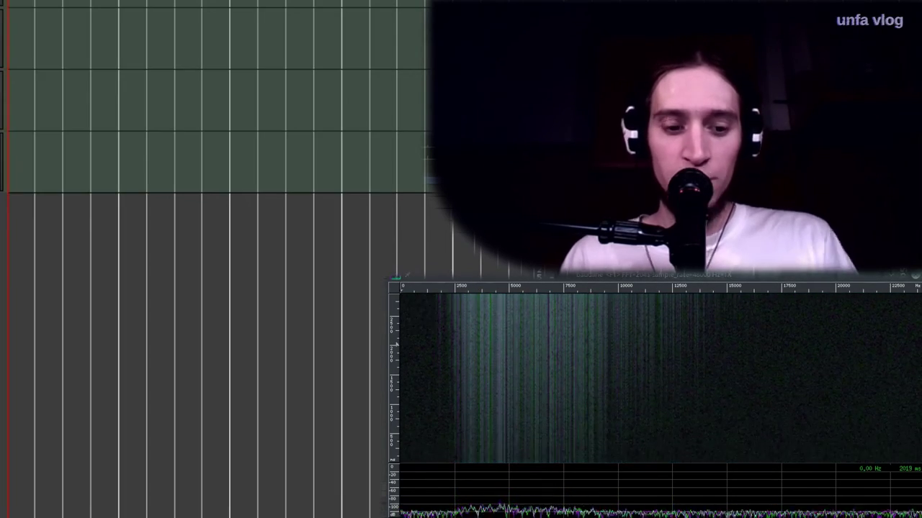
pyautogui.hotkey('alt', 'Tab')
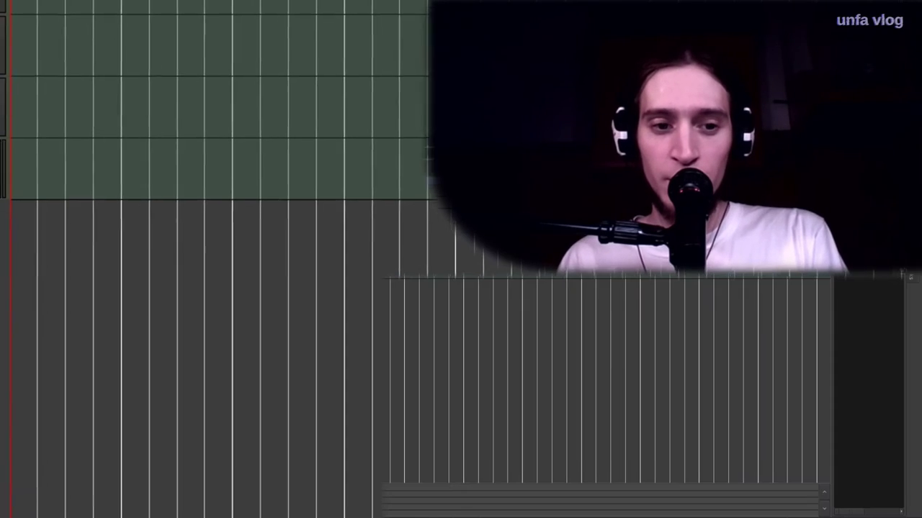
pyautogui.hotkey('alt', 'Tab')
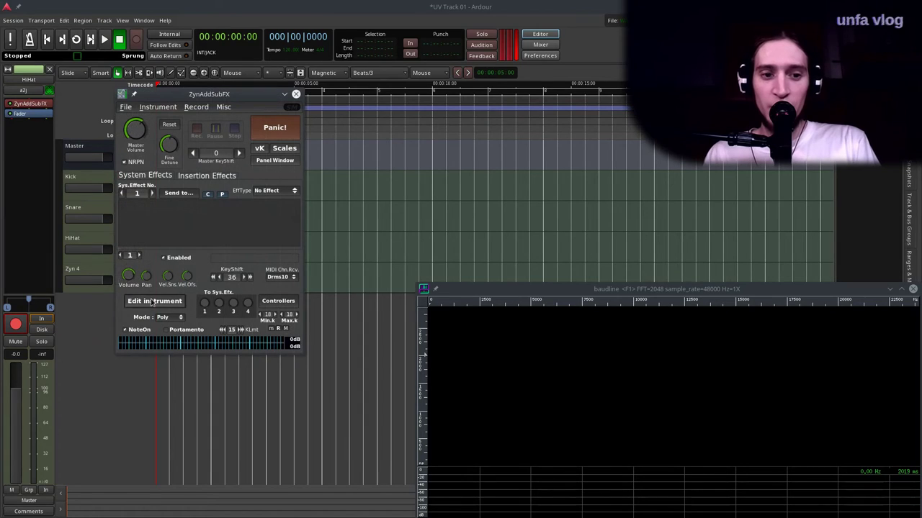
pyautogui.click(152, 301)
pyautogui.click(430, 157)
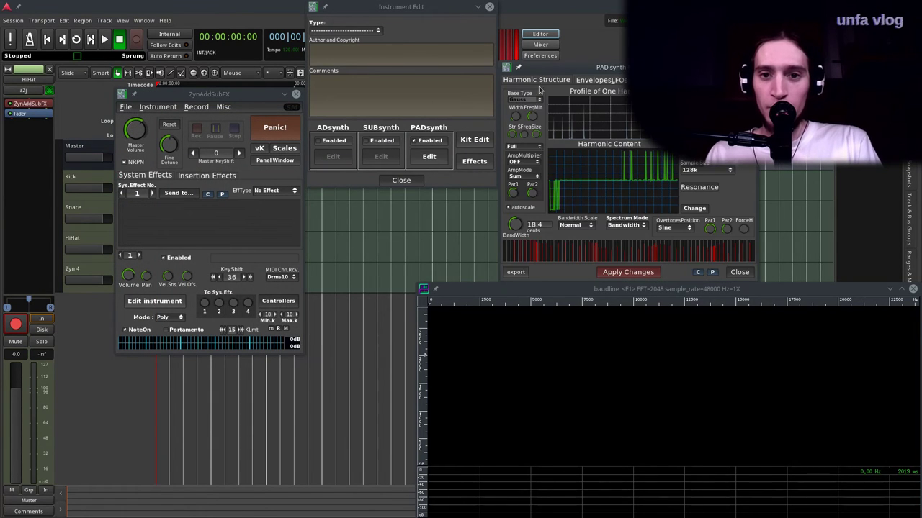
pyautogui.moveTo(542, 85); pyautogui.dragTo(193, 54)
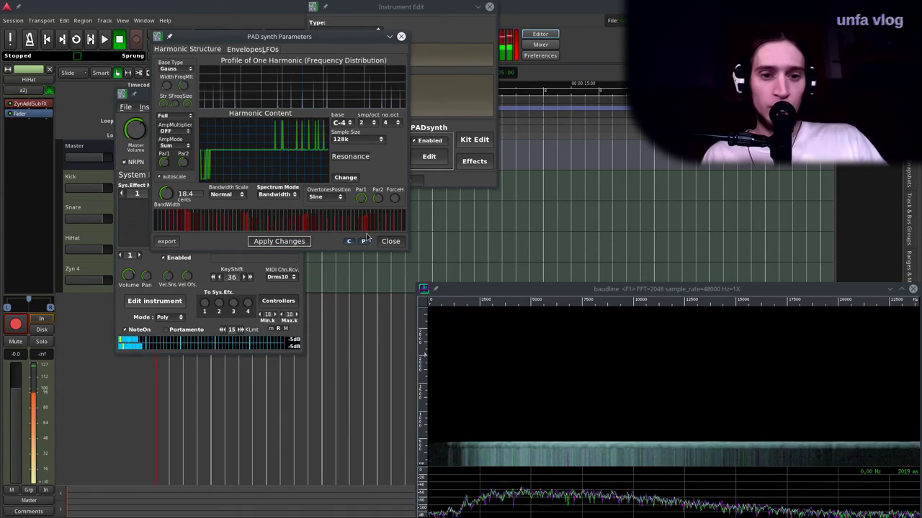
pyautogui.click(390, 242)
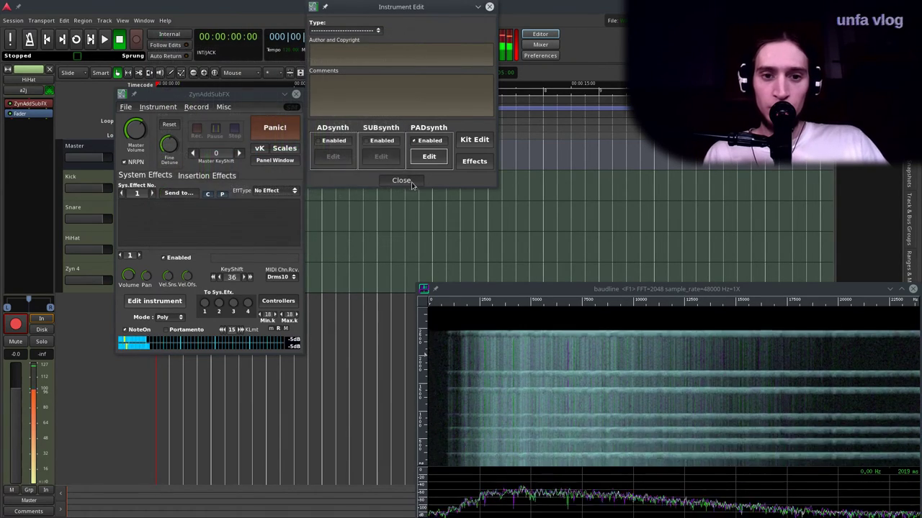
pyautogui.click(401, 179)
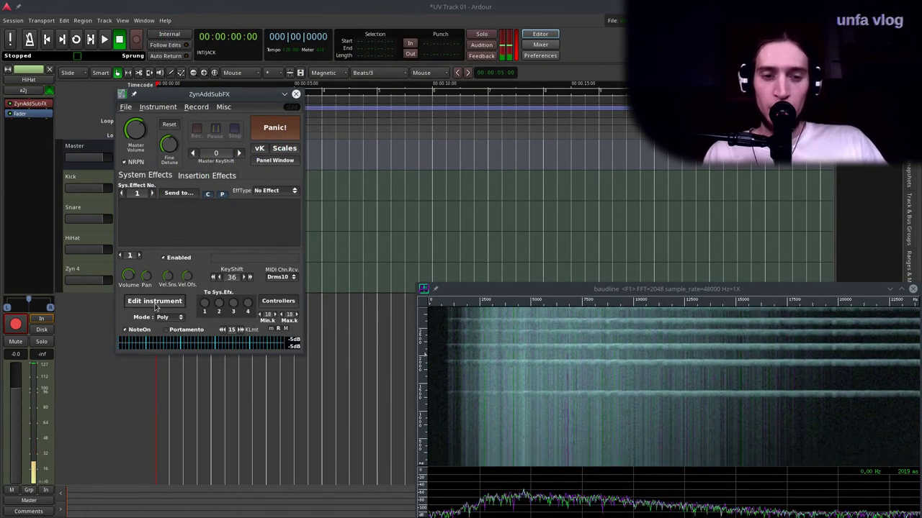
# Step: Check the PADsynth Envelopes/LFOs, close the editors, and return to the insertion effects
pyautogui.click(155, 302)
pyautogui.click(428, 156)
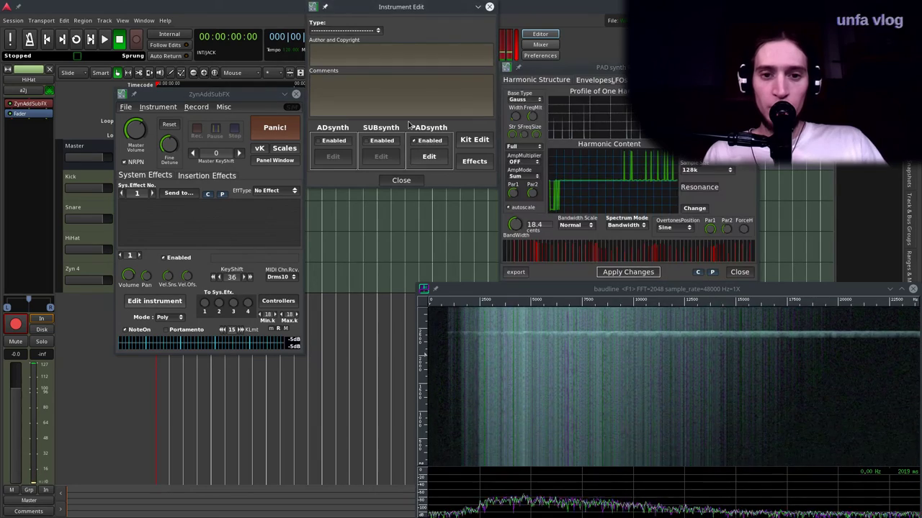
pyautogui.click(583, 81)
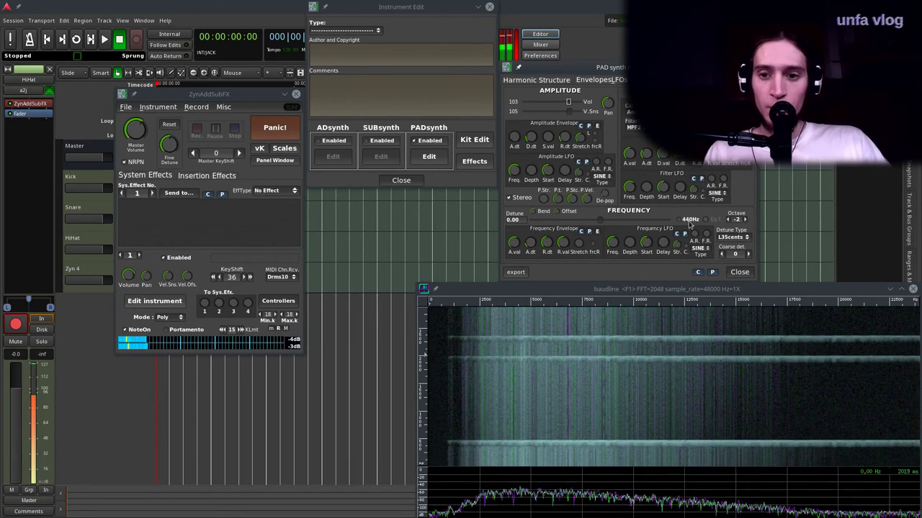
pyautogui.click(740, 273)
pyautogui.click(406, 181)
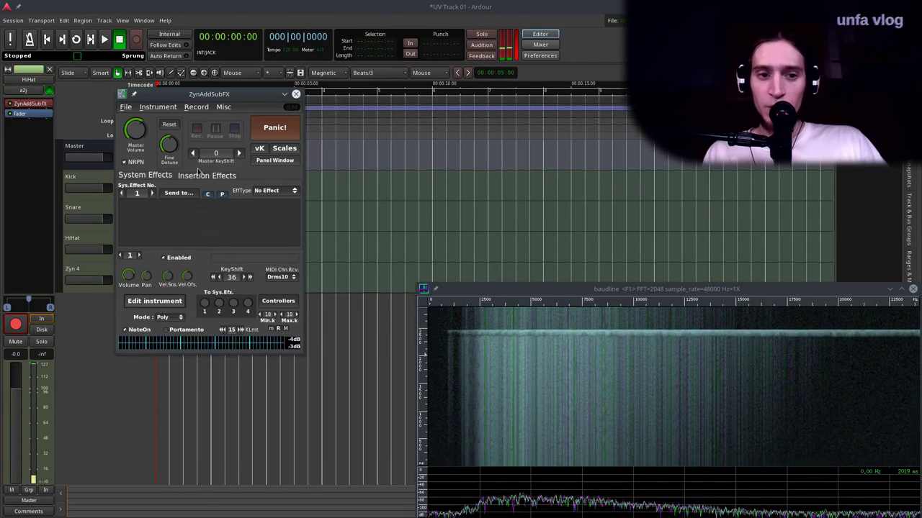
pyautogui.click(201, 176)
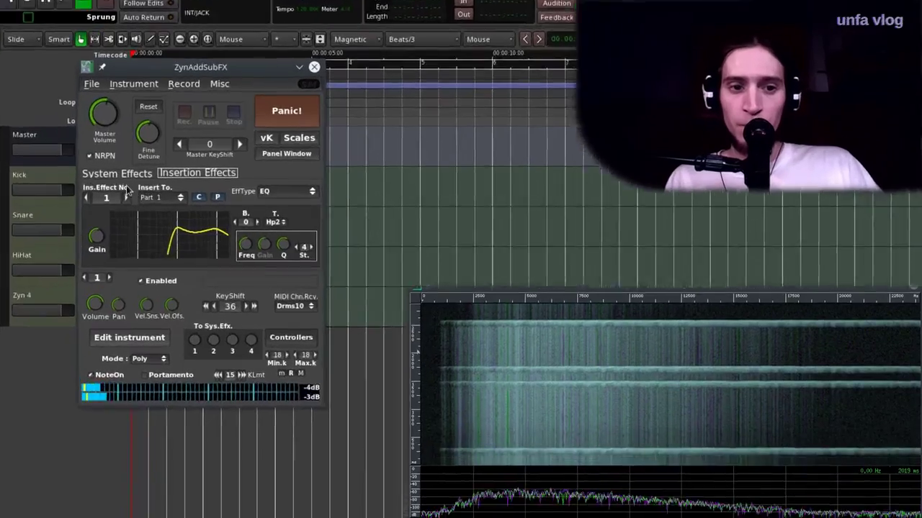
# Step: A/B the second insertion reverb between Off and Part 1, leave it on Part 1, and close the synth window
pyautogui.click(152, 194)
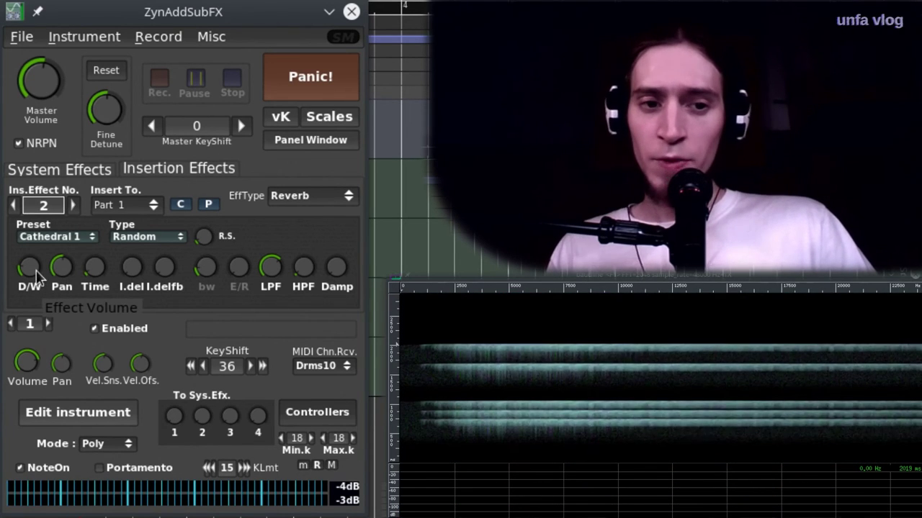
pyautogui.click(128, 207)
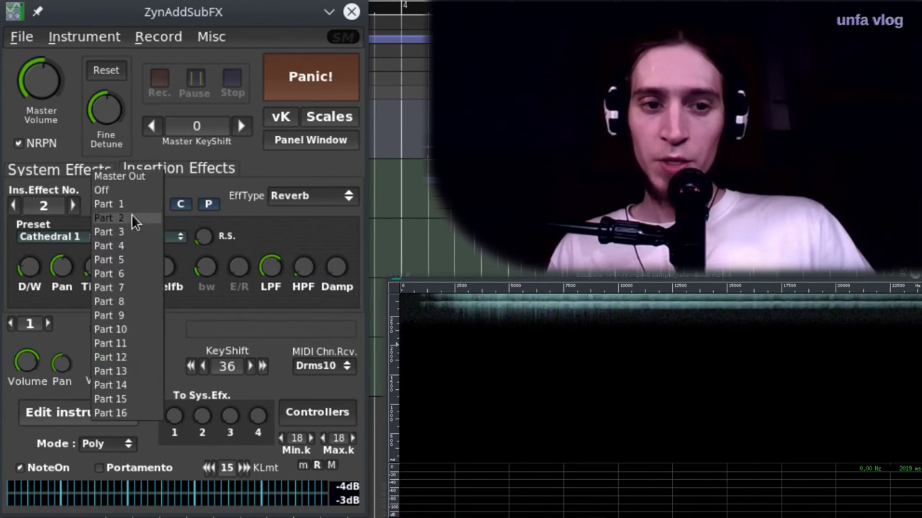
pyautogui.click(137, 192)
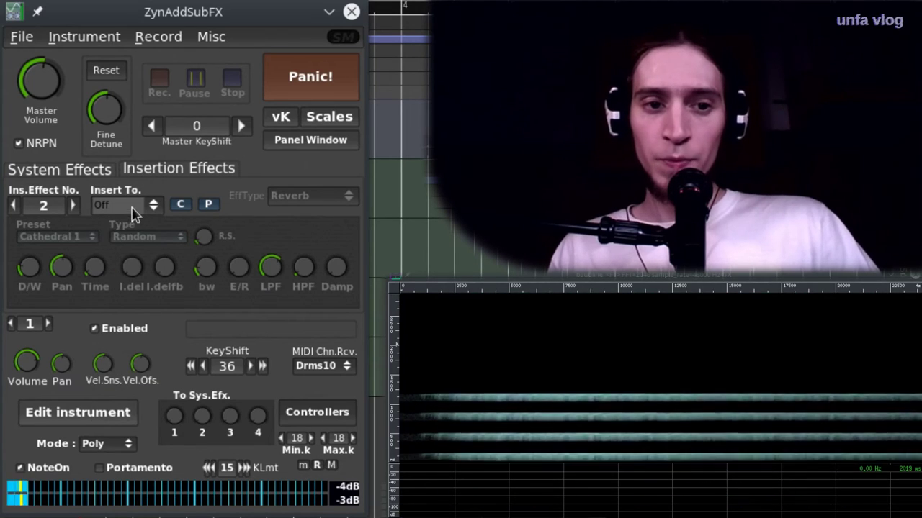
pyautogui.click(134, 213)
pyautogui.click(136, 220)
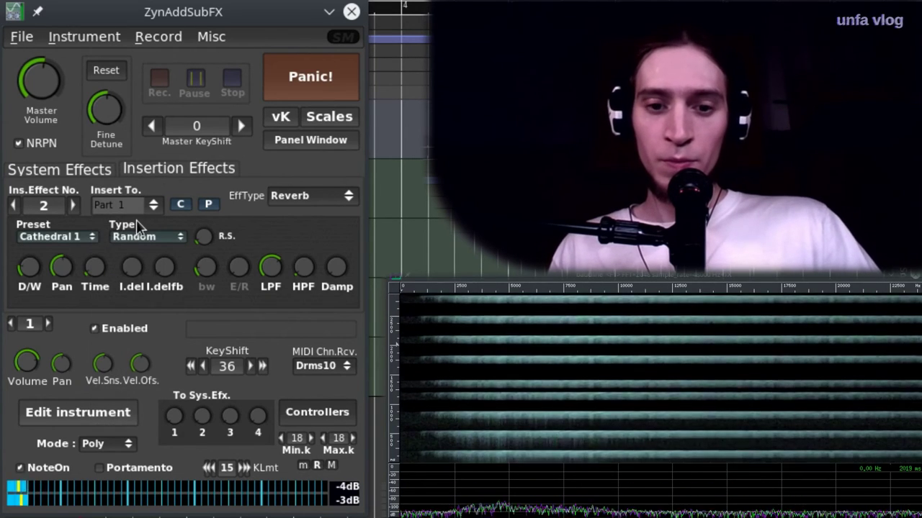
pyautogui.click(132, 205)
pyautogui.click(132, 203)
pyautogui.click(132, 206)
pyautogui.click(131, 221)
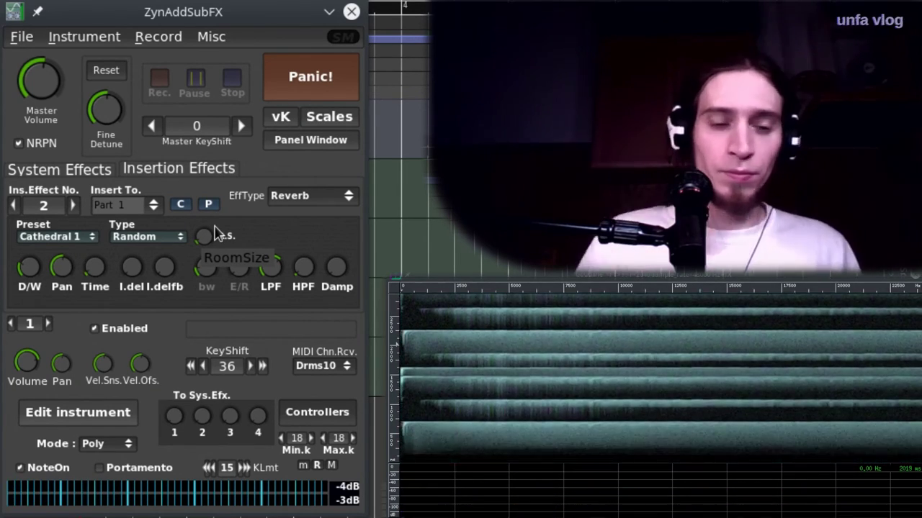
pyautogui.click(330, 12)
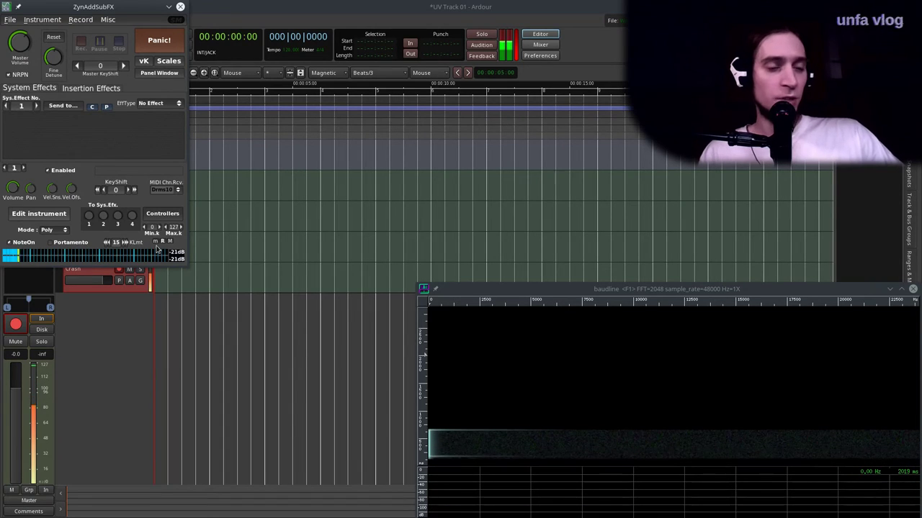
# Step: Limit the crash part's max key to 22 and open its PADsynth oscillator editor
pyautogui.click(169, 240)
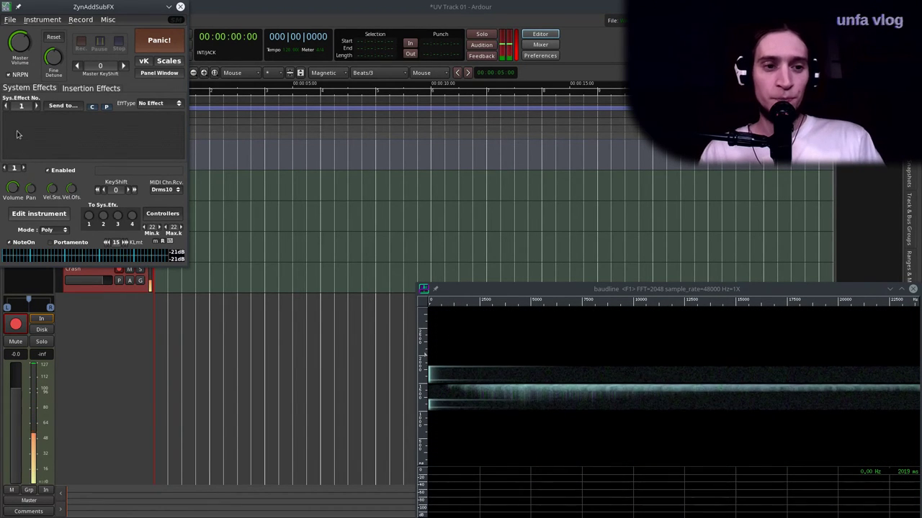
pyautogui.click(36, 214)
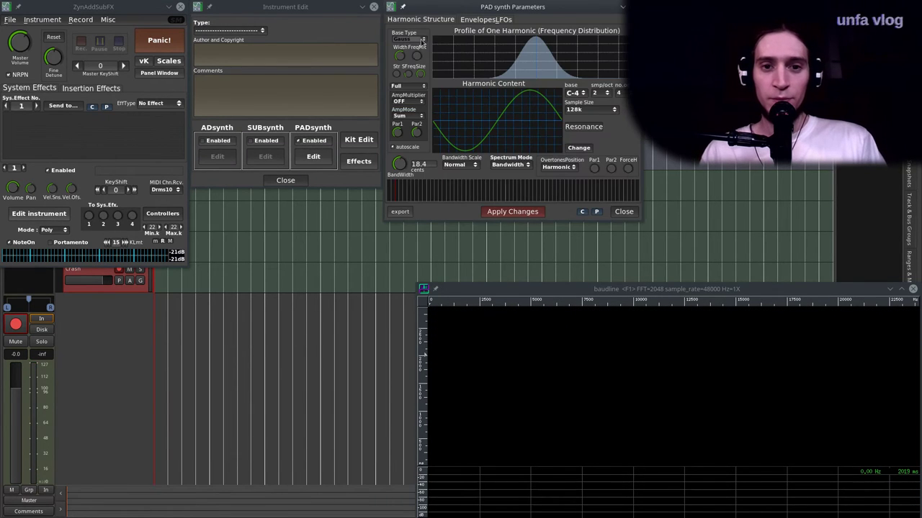
pyautogui.moveTo(437, 6); pyautogui.dragTo(137, 82)
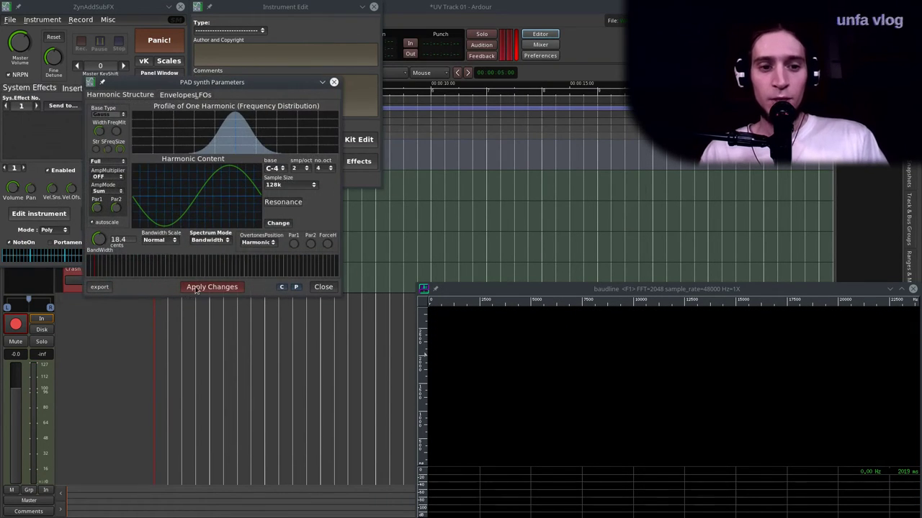
pyautogui.click(278, 223)
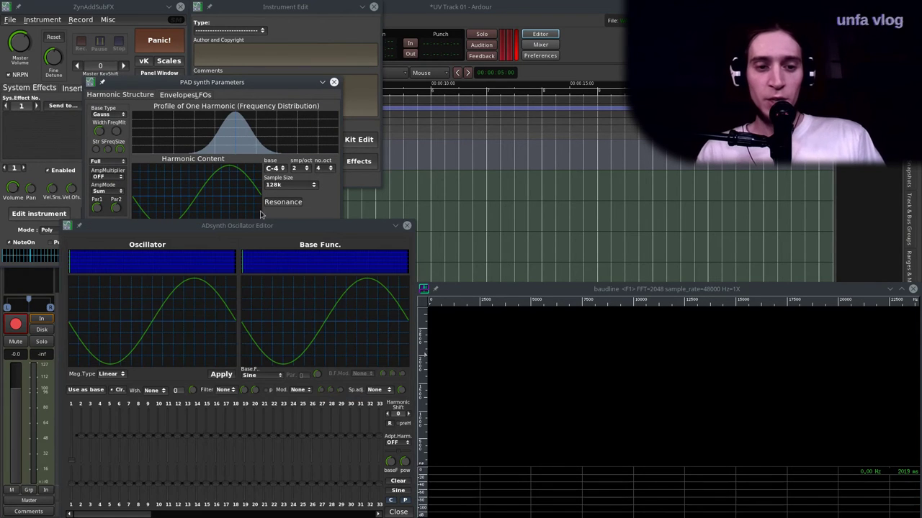
pyautogui.click(257, 177)
pyautogui.moveTo(348, 257); pyautogui.dragTo(306, 174)
# Step: Build the oscillator from a Chirp base with extra high harmonics and Asym2 waveshaping at 63
pyautogui.click(221, 293)
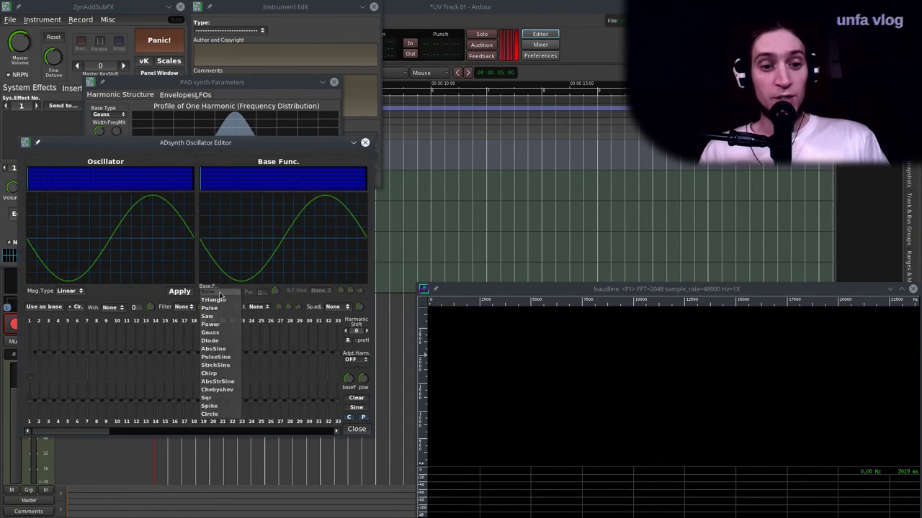
pyautogui.click(227, 375)
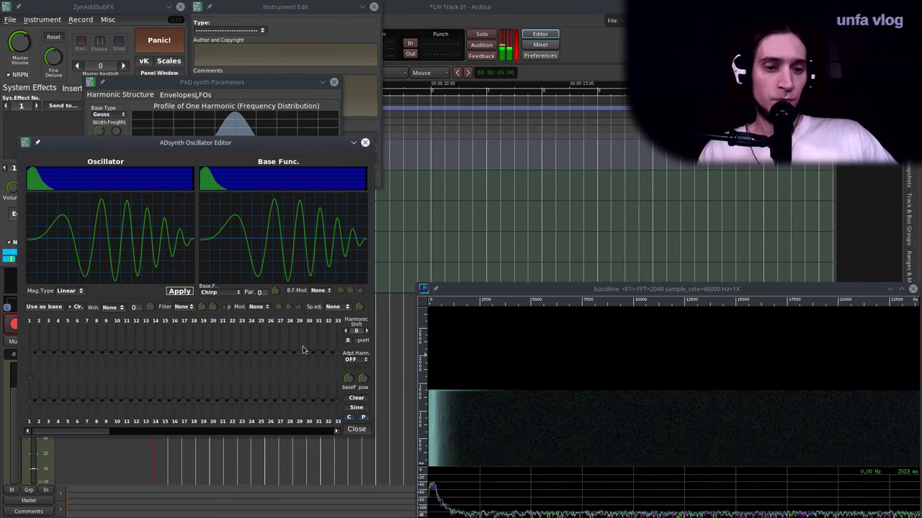
pyautogui.moveTo(300, 353); pyautogui.dragTo(135, 352)
pyautogui.click(112, 307)
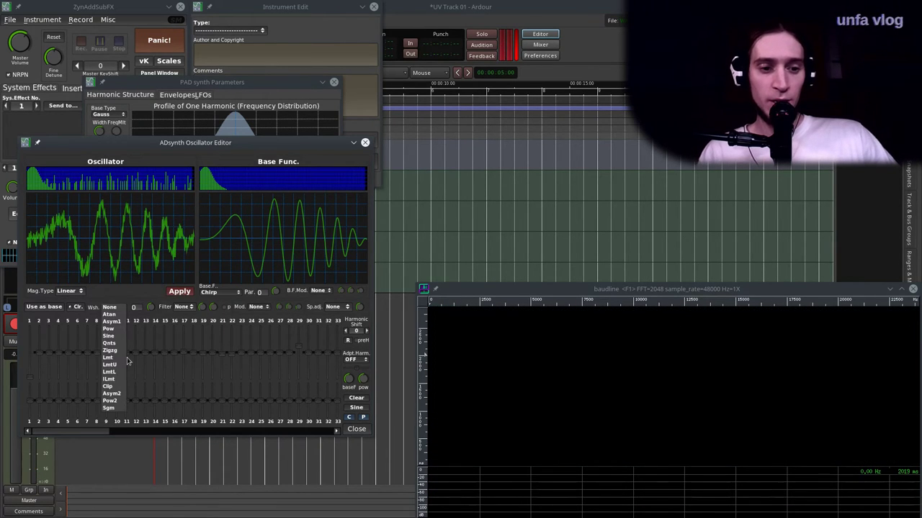
pyautogui.click(119, 394)
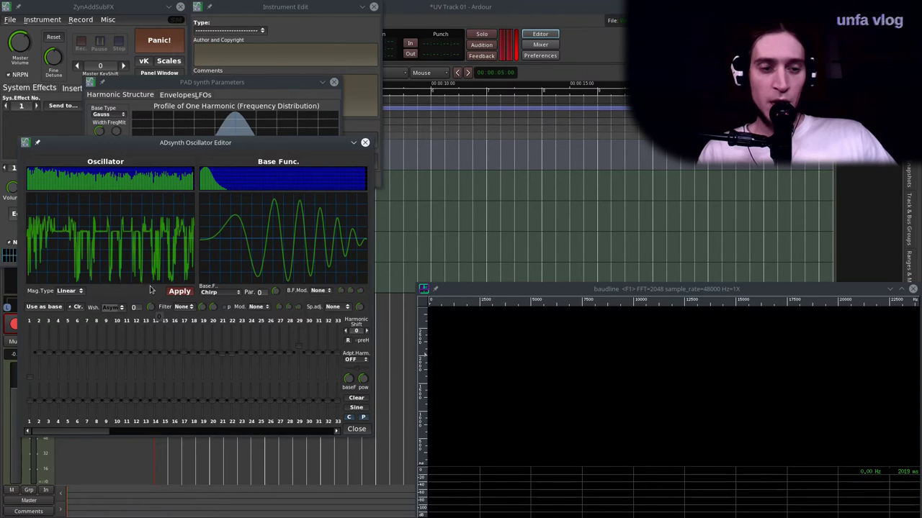
pyautogui.moveTo(151, 307); pyautogui.dragTo(149, 224)
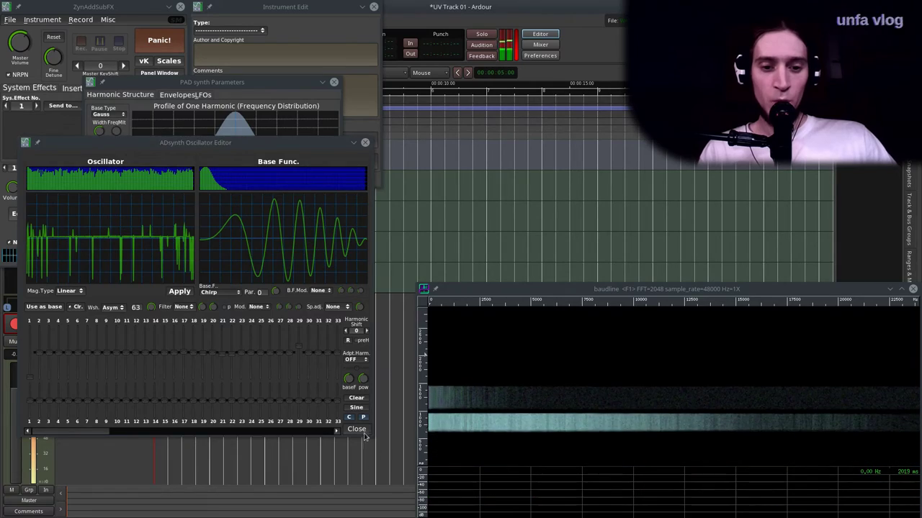
pyautogui.press('Escape')
# Step: Turn the PADsynth filter velocity sensing (V.Sns) down to zero
pyautogui.click(185, 95)
pyautogui.moveTo(151, 116); pyautogui.dragTo(98, 122)
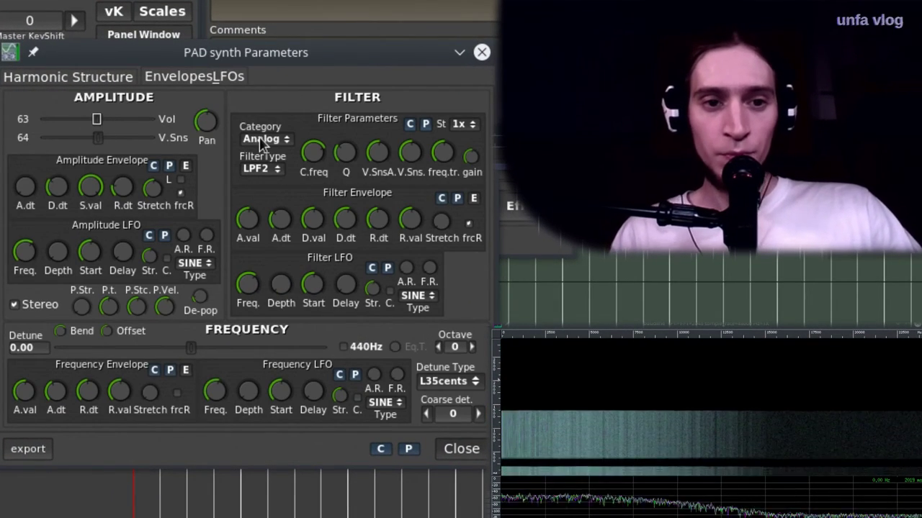
pyautogui.moveTo(382, 156); pyautogui.dragTo(373, 436)
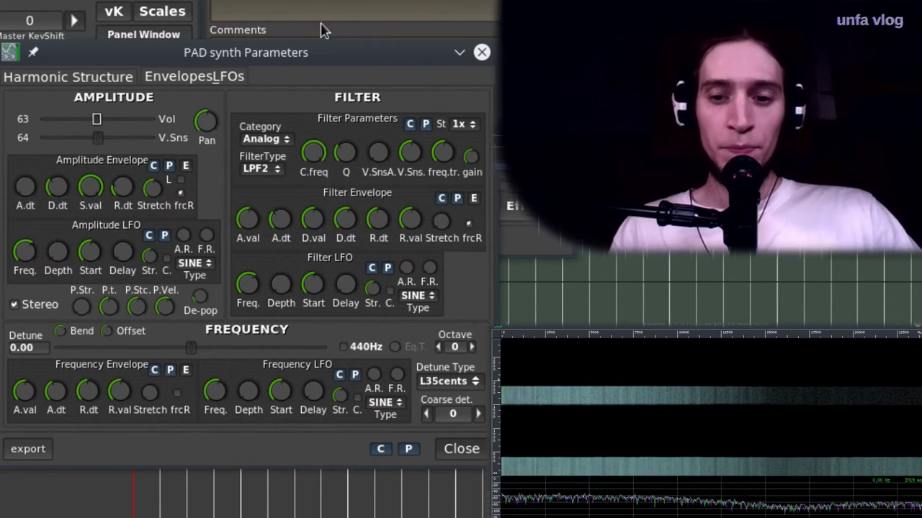
# Step: Narrow the harmonic profile width and multiply it into three peaks, applying each change
pyautogui.click(68, 76)
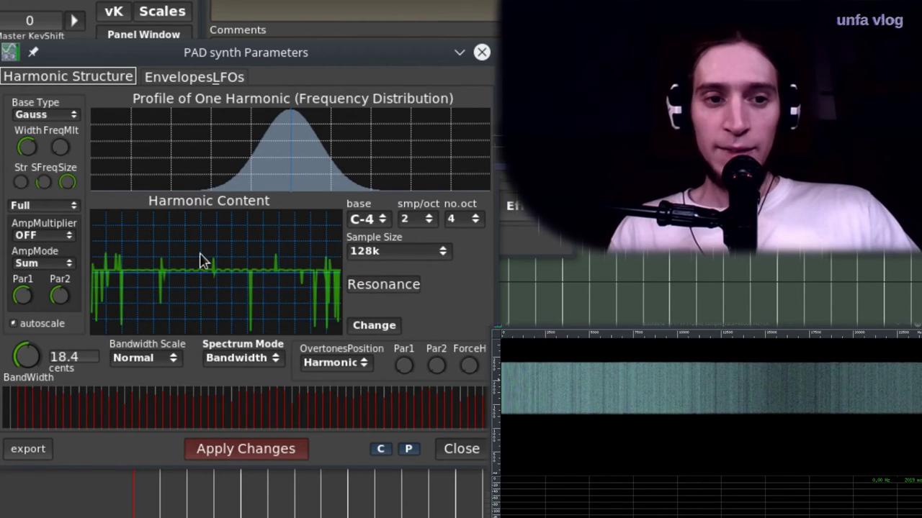
pyautogui.moveTo(37, 177); pyautogui.dragTo(41, 240)
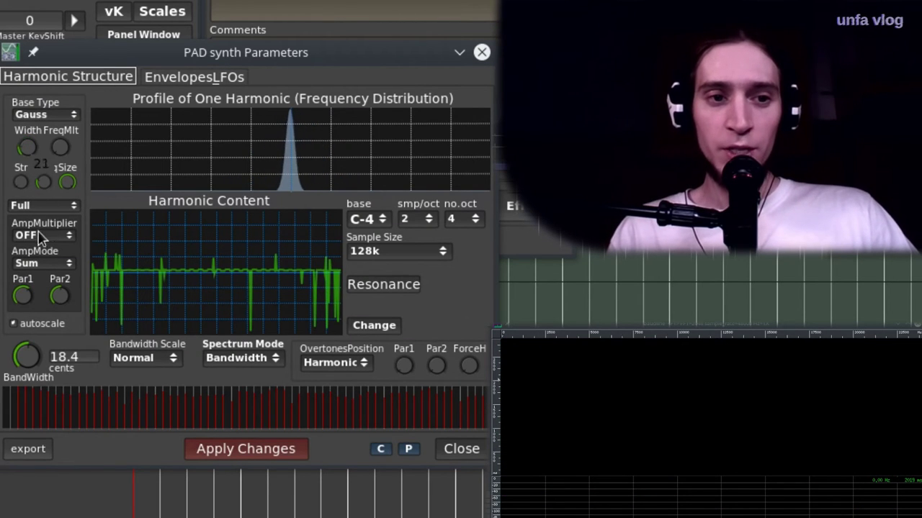
pyautogui.click(254, 445)
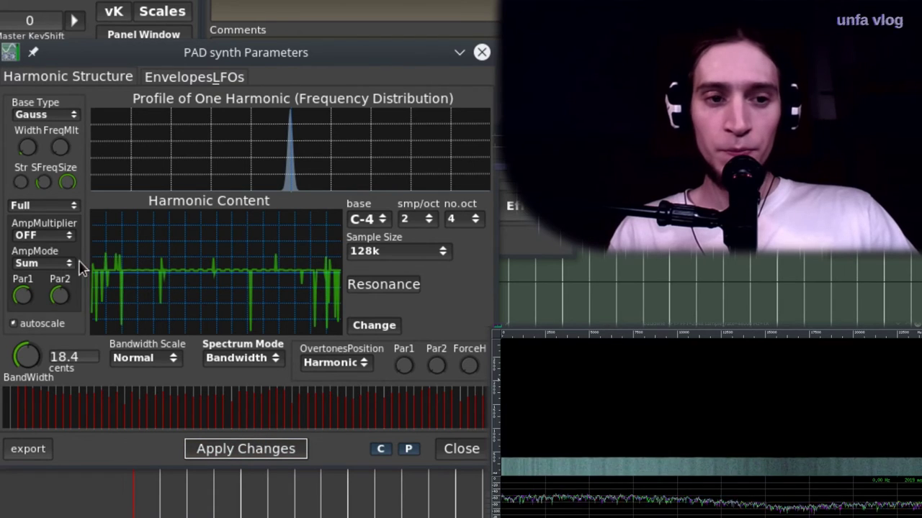
pyautogui.moveTo(60, 150); pyautogui.dragTo(79, 96)
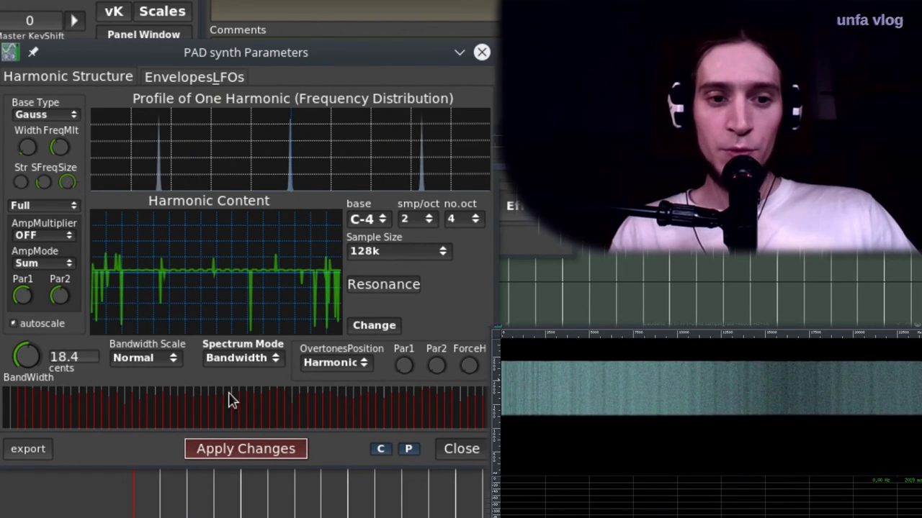
pyautogui.click(199, 447)
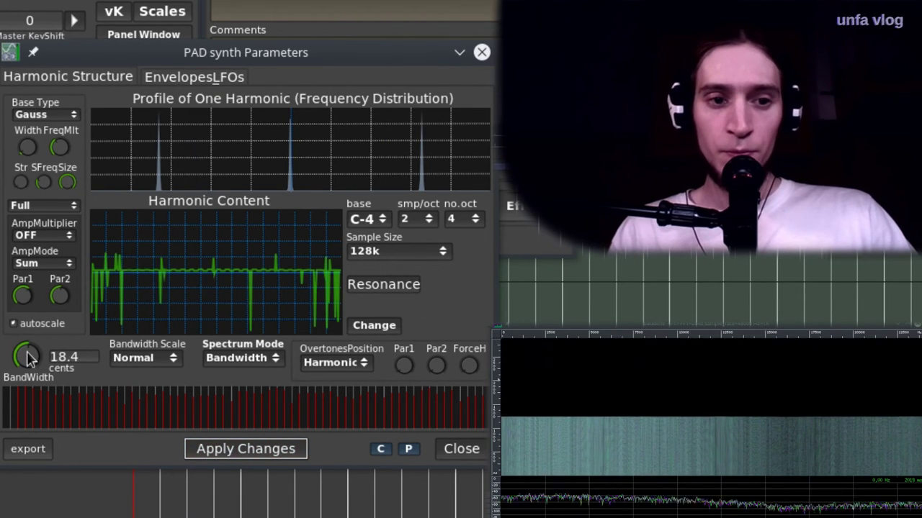
# Step: Try harmonic bandwidths of 77.3 and 60.7 cents, then lower it to 24.4 cents
pyautogui.moveTo(27, 356); pyautogui.dragTo(139, 382)
pyautogui.click(228, 449)
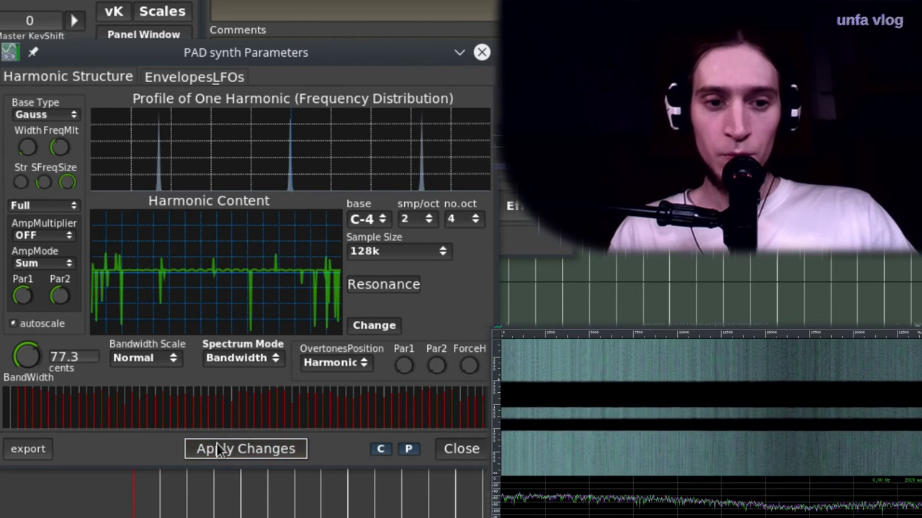
pyautogui.moveTo(27, 356); pyautogui.dragTo(34, 366)
pyautogui.click(265, 450)
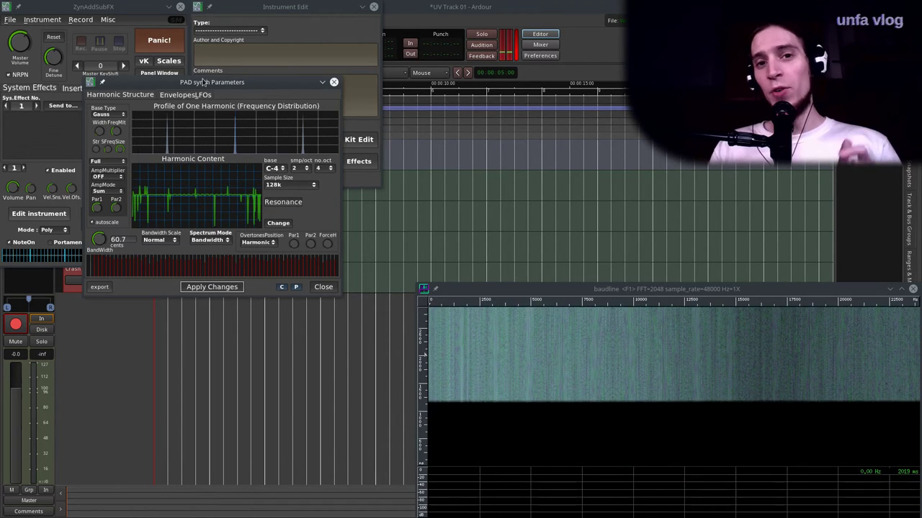
pyautogui.moveTo(201, 83); pyautogui.dragTo(434, 57)
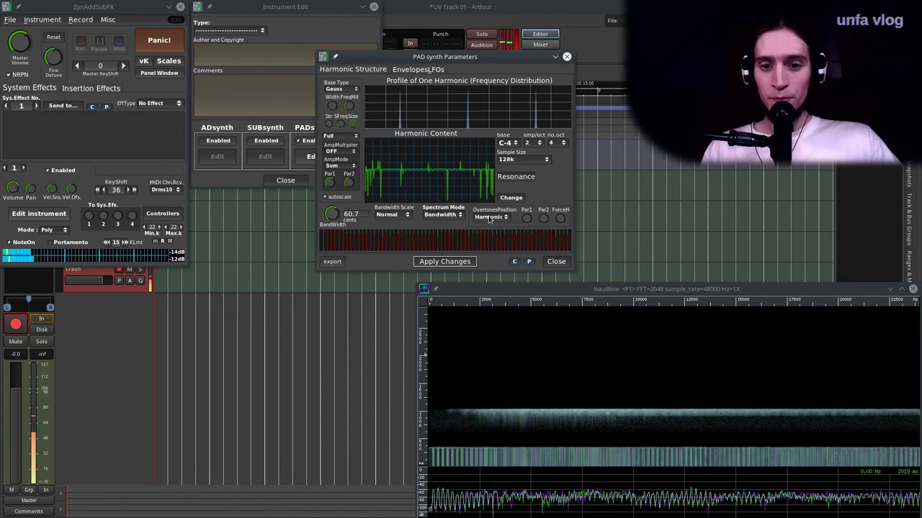
pyautogui.moveTo(476, 57); pyautogui.dragTo(280, 55)
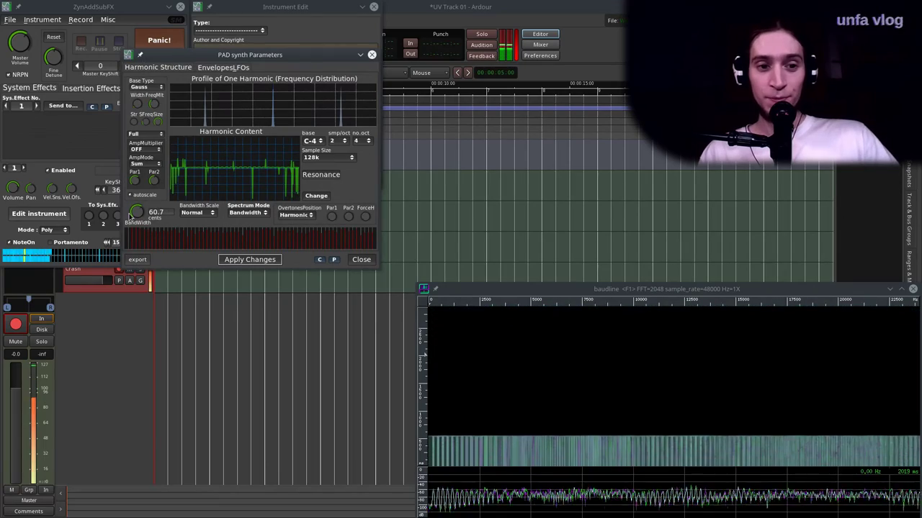
pyautogui.moveTo(131, 216); pyautogui.dragTo(225, 241)
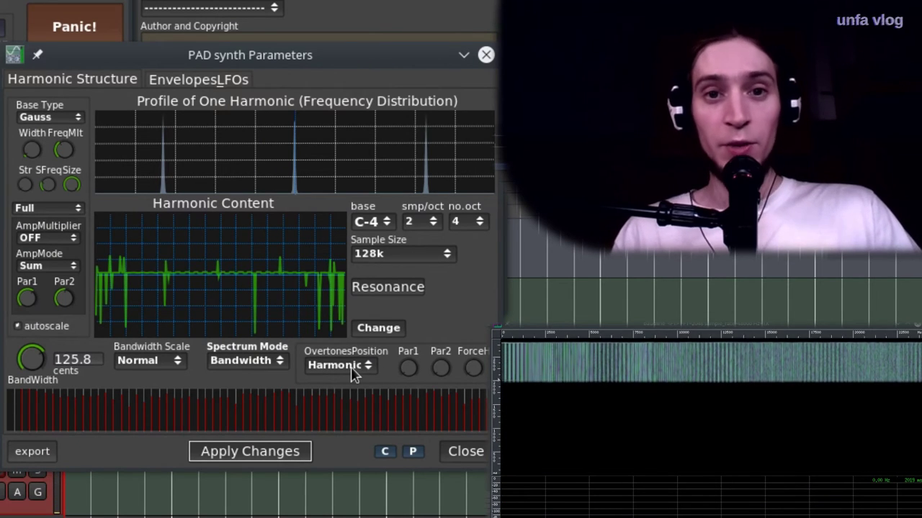
# Step: Set overtone positioning to Power with Par1 at its maximum 255 and apply
pyautogui.click(355, 369)
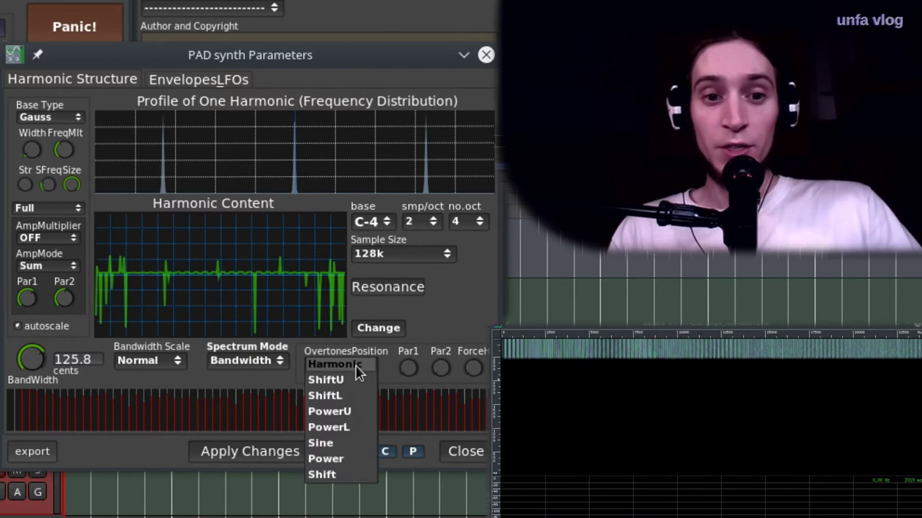
pyautogui.click(353, 459)
pyautogui.moveTo(407, 374); pyautogui.dragTo(421, 177)
pyautogui.click(242, 453)
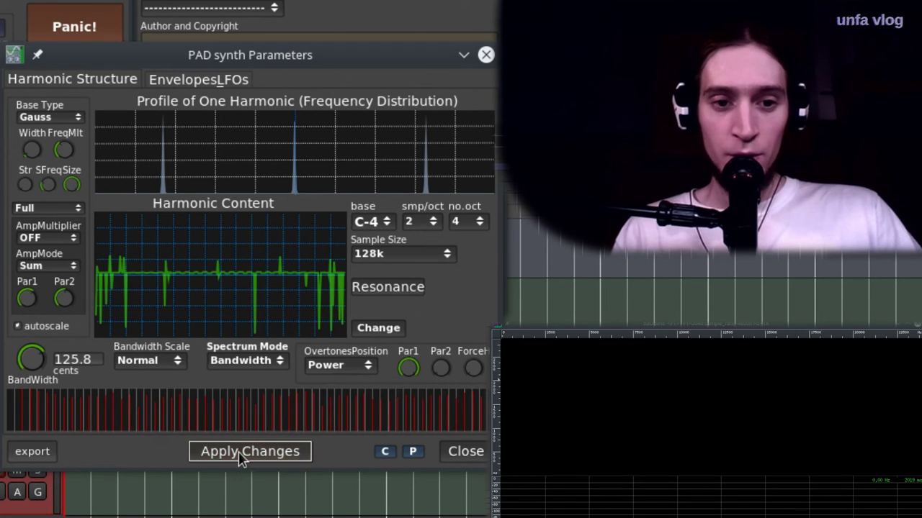
# Step: Add a little overtone Par2 and settle the bandwidth at 145.7 cents, applying changes
pyautogui.moveTo(440, 373); pyautogui.dragTo(438, 336)
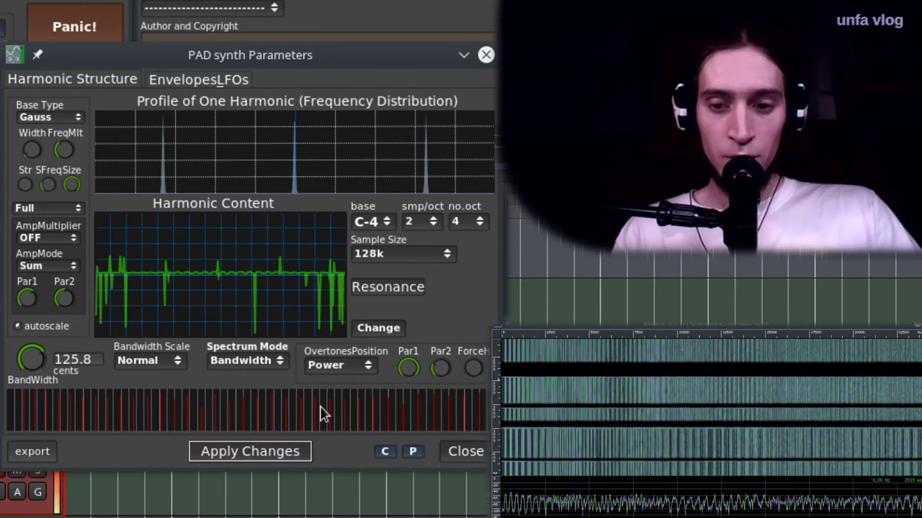
pyautogui.scroll(5, 40, 360)
pyautogui.click(270, 449)
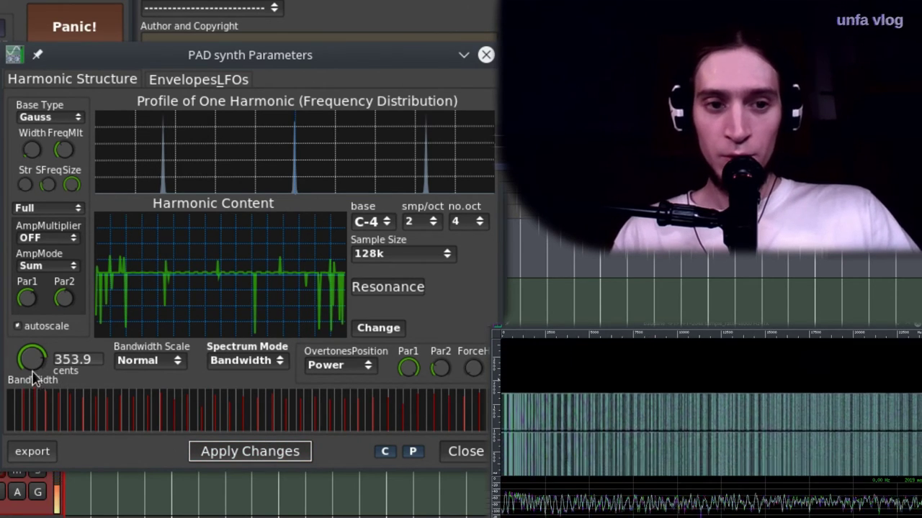
pyautogui.scroll(-2, 34, 379)
pyautogui.click(243, 451)
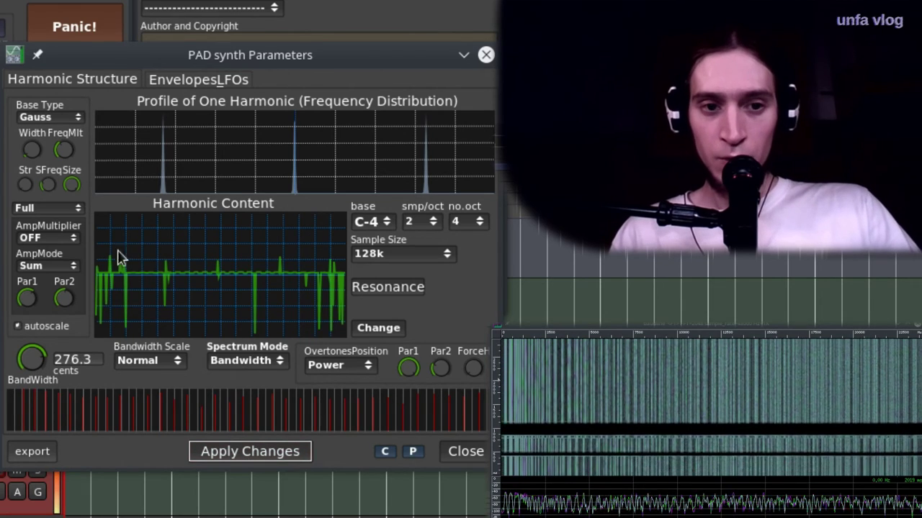
pyautogui.scroll(2, 37, 358)
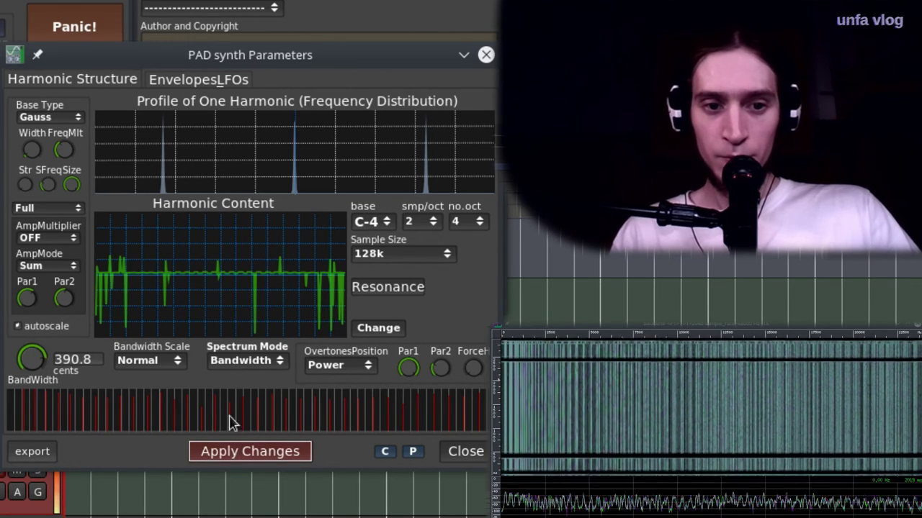
pyautogui.scroll(-4, 32, 358)
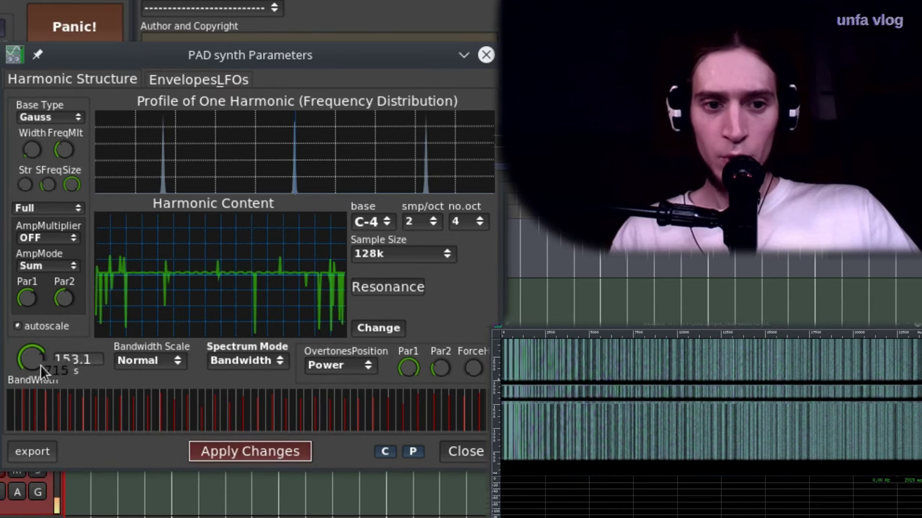
pyautogui.click(211, 451)
# Step: Regenerate the pad sample, switch the filter to HPF2 and lower its cutoff slightly
pyautogui.click(190, 80)
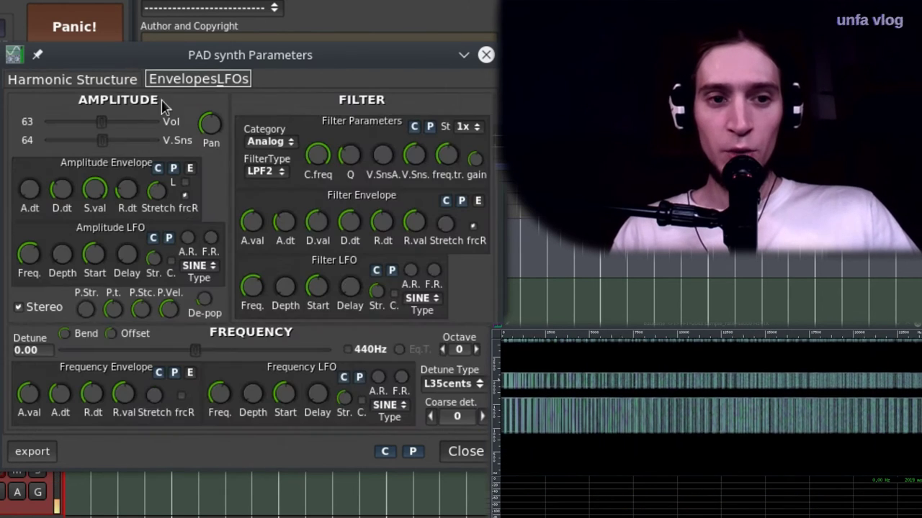
pyautogui.click(106, 85)
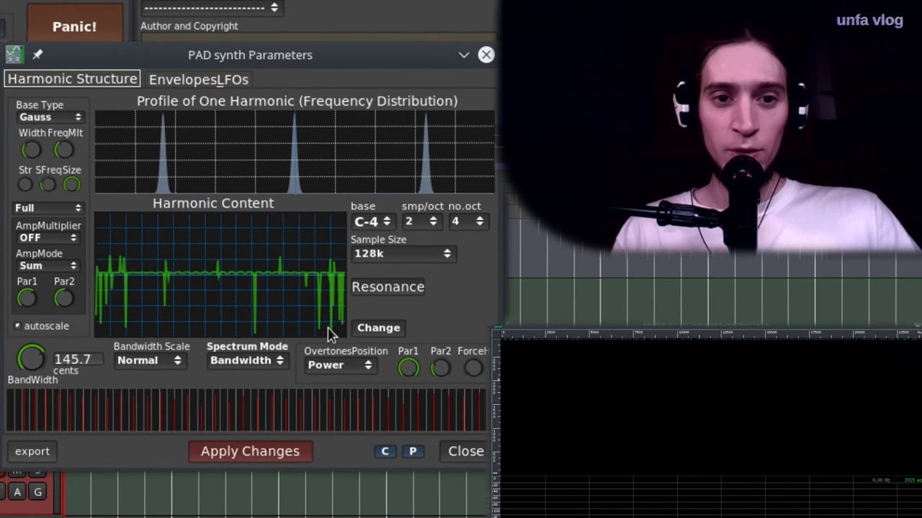
pyautogui.click(277, 450)
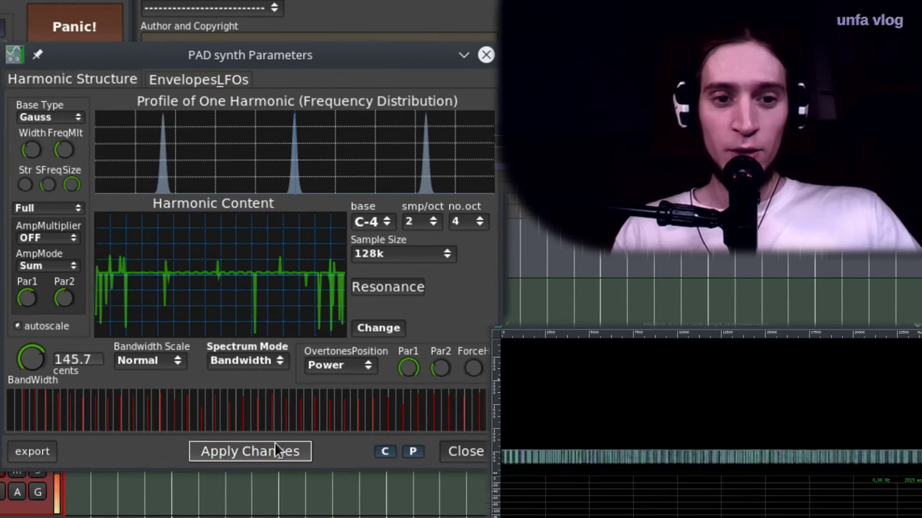
pyautogui.click(219, 80)
pyautogui.click(266, 172)
pyautogui.click(265, 182)
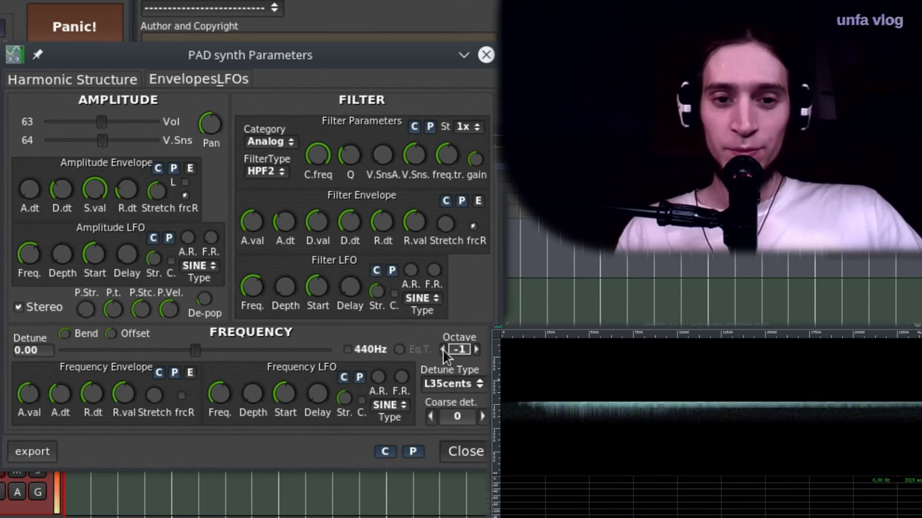
pyautogui.click(475, 350)
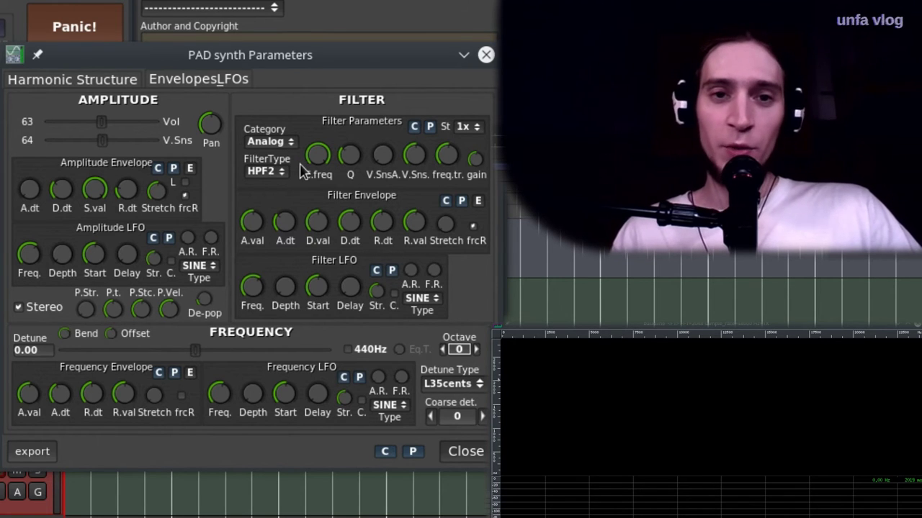
pyautogui.moveTo(317, 160); pyautogui.dragTo(316, 232)
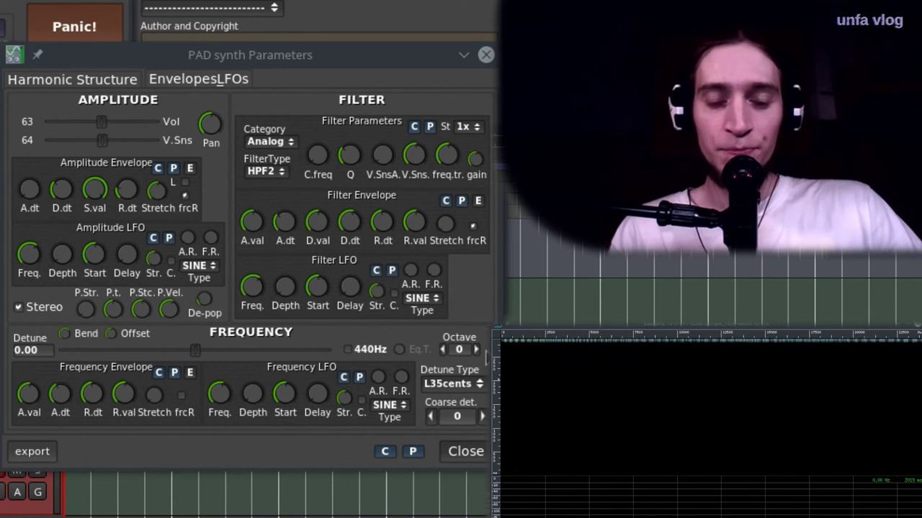
# Step: Lengthen the amplitude decay, set volume to 79 and octave to -2, then close
pyautogui.scroll(-1, 475, 349)
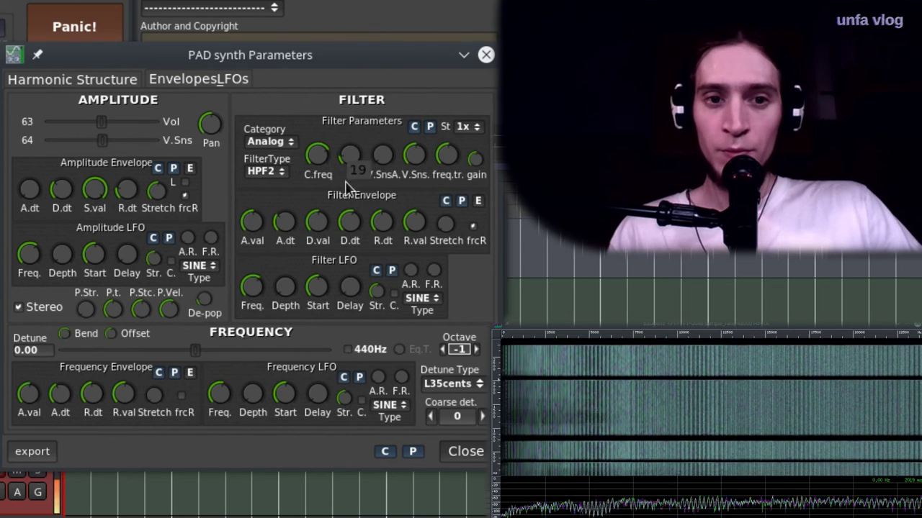
pyautogui.moveTo(333, 178)
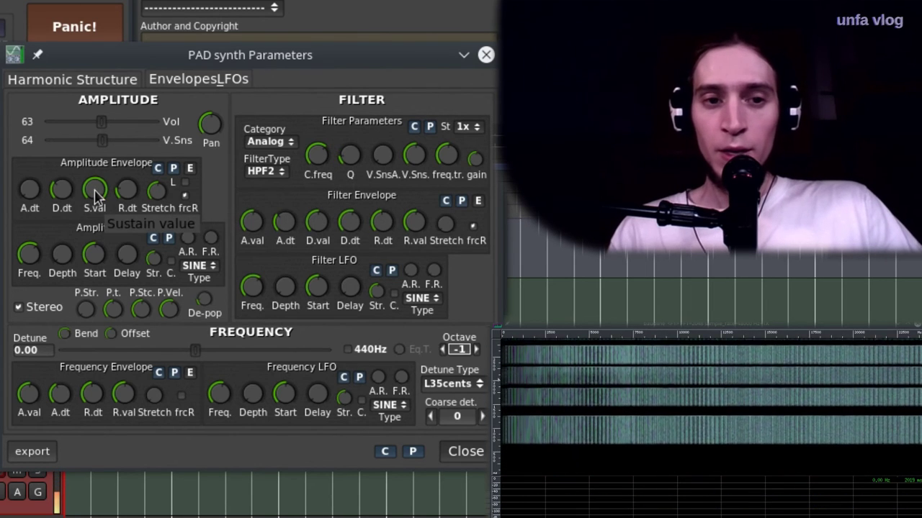
pyautogui.scroll(-5, 97, 193)
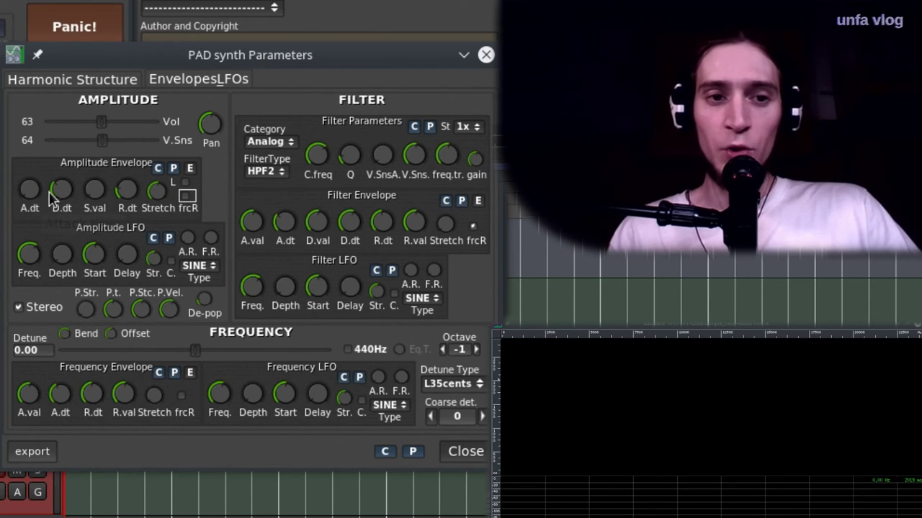
pyautogui.moveTo(51, 192); pyautogui.dragTo(64, 169)
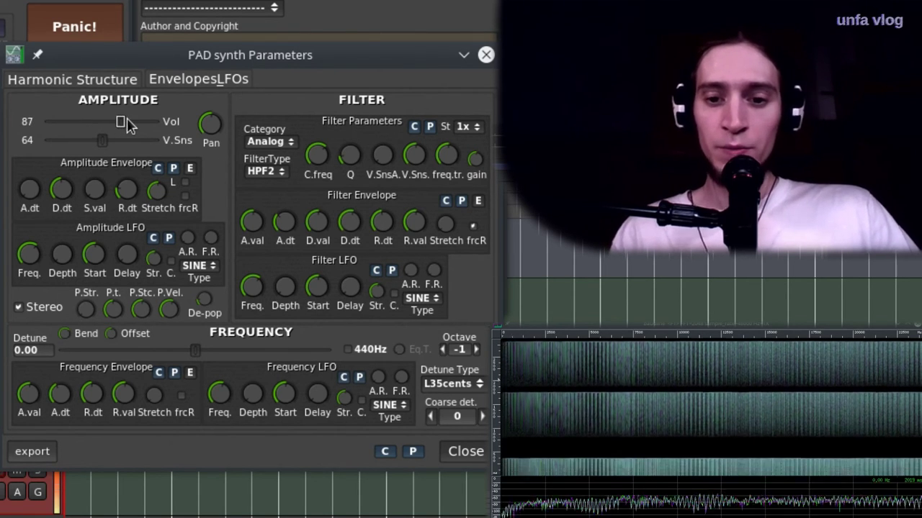
pyautogui.moveTo(126, 124); pyautogui.dragTo(119, 125)
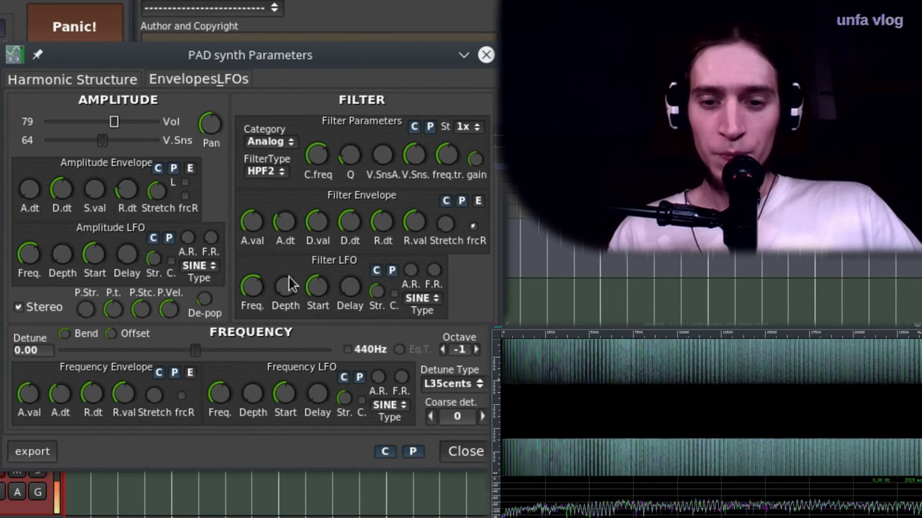
pyautogui.click(443, 349)
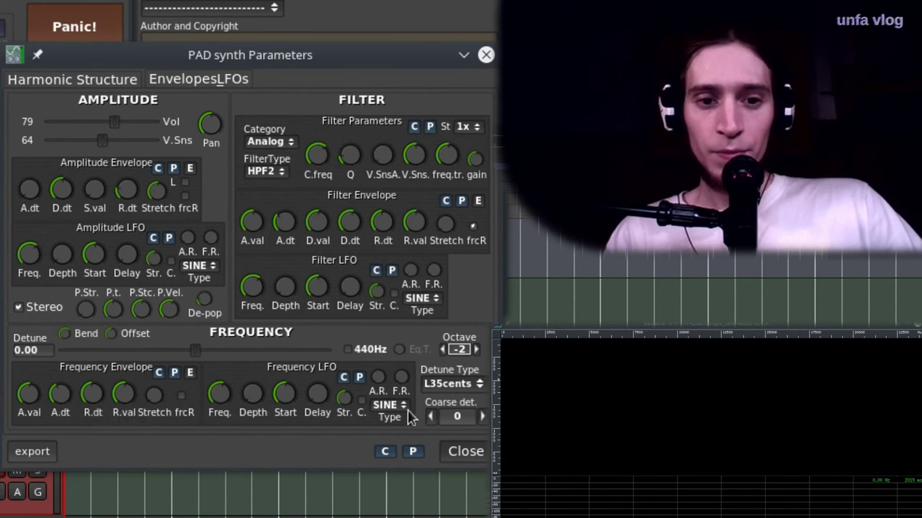
pyautogui.click(466, 452)
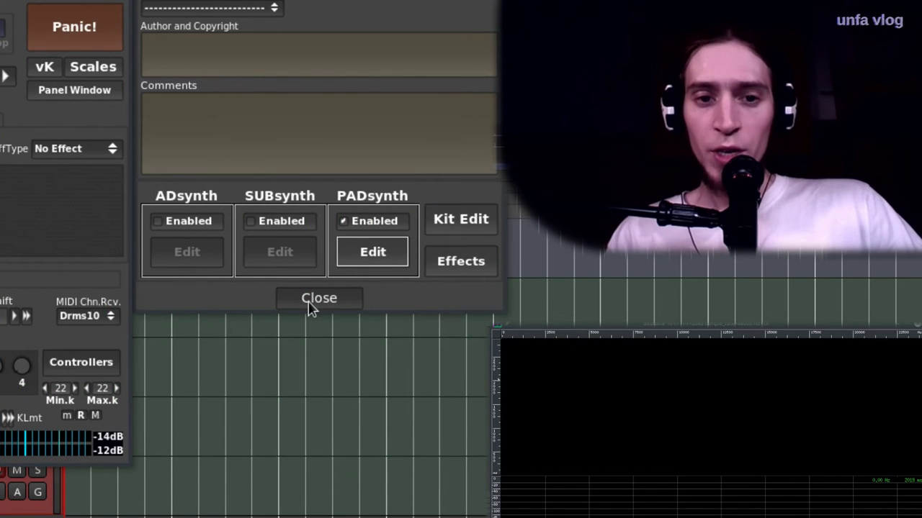
# Step: Close the instrument editor and make the insertion effect a Random reverb on Part 1
pyautogui.click(306, 301)
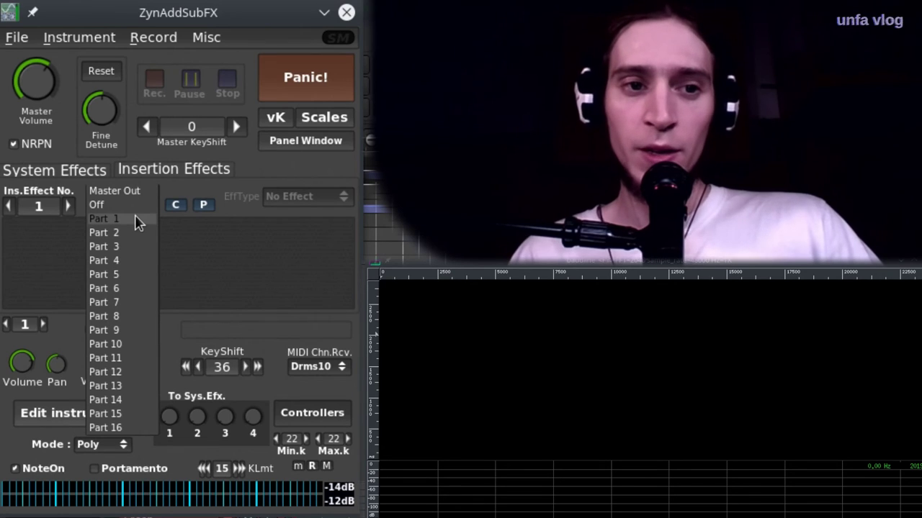
pyautogui.click(141, 221)
pyautogui.click(309, 197)
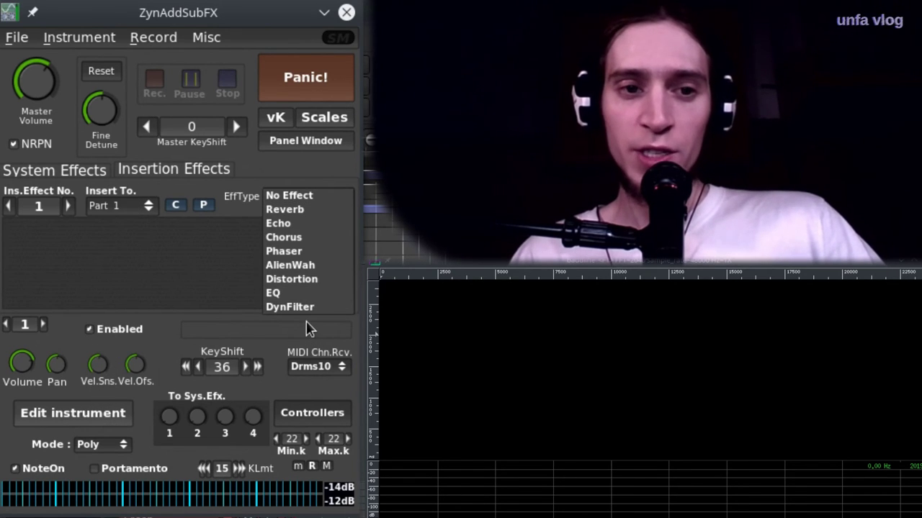
pyautogui.click(302, 210)
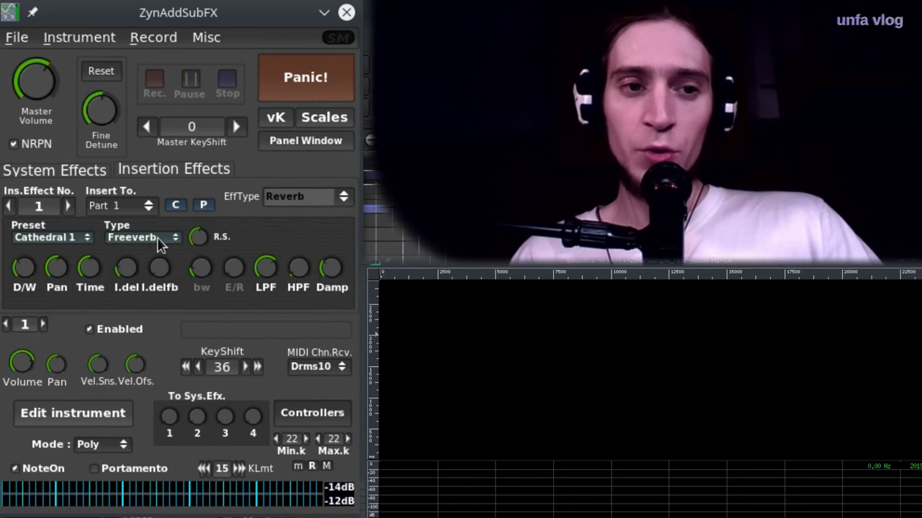
pyautogui.click(153, 240)
pyautogui.click(144, 225)
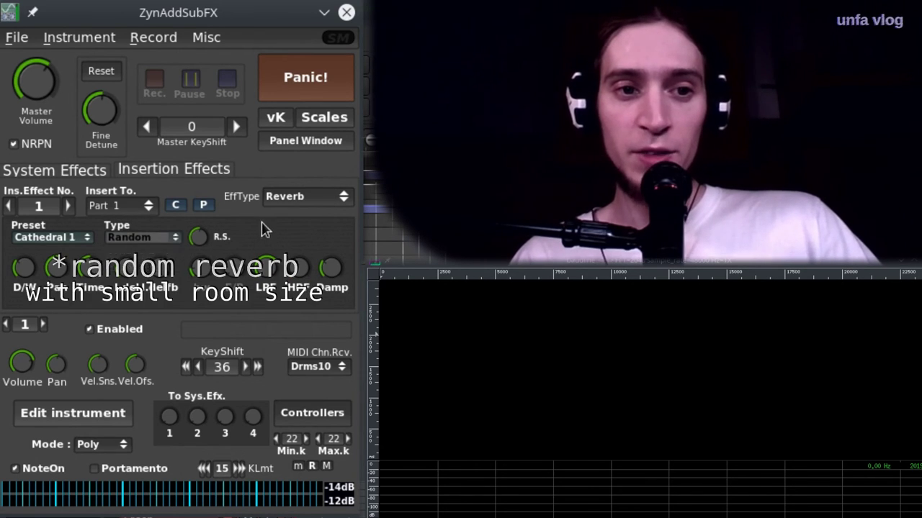
# Step: Shrink the reverb room size to 1 and its bandwidth to 4
pyautogui.moveTo(188, 239); pyautogui.dragTo(222, 328)
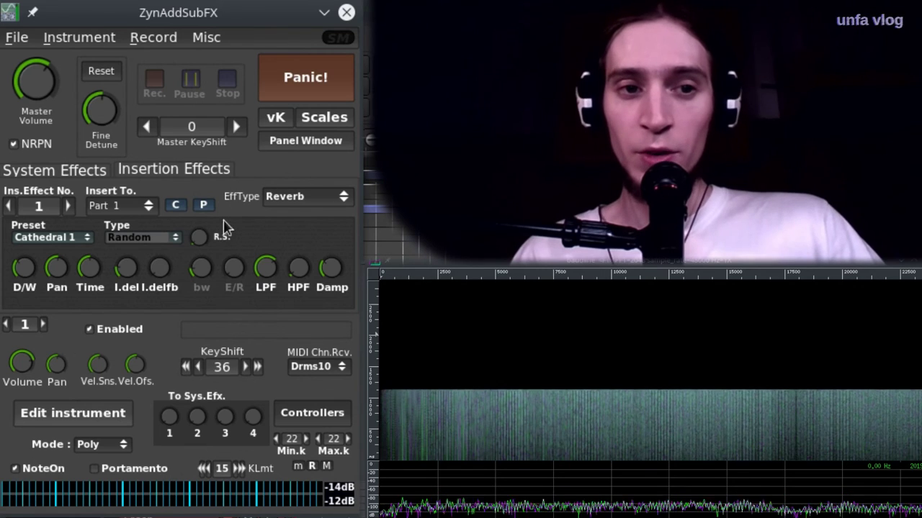
pyautogui.moveTo(201, 240); pyautogui.dragTo(212, 384)
pyautogui.moveTo(201, 267); pyautogui.dragTo(205, 305)
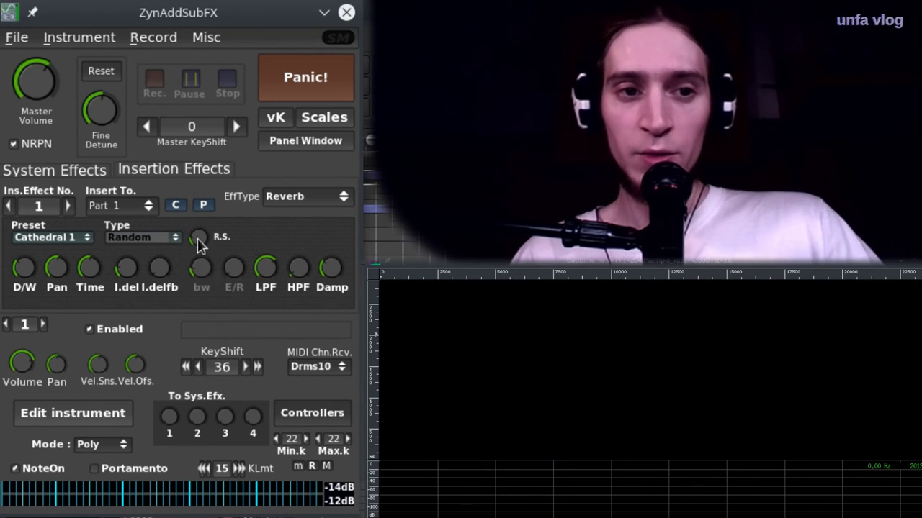
pyautogui.moveTo(205, 259); pyautogui.dragTo(208, 249)
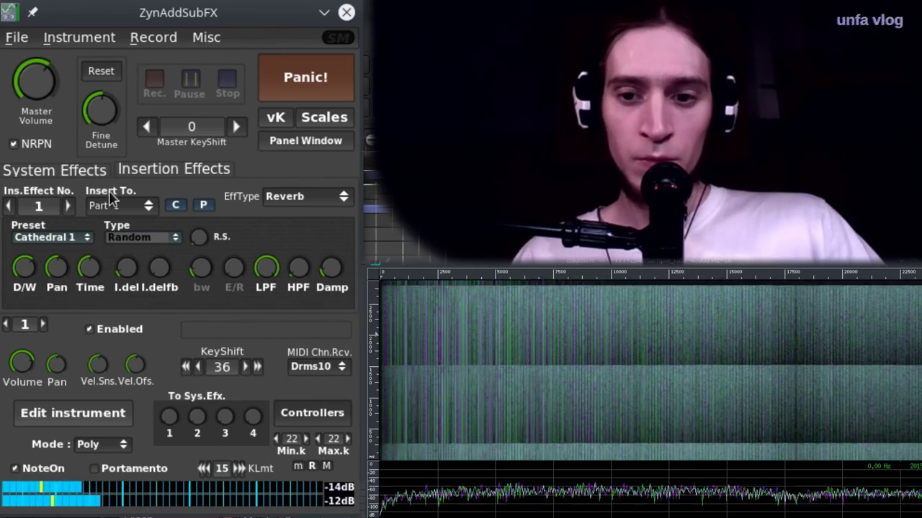
# Step: Copy the Random reverb and paste it into insertion slot 2, routed to Part 1
pyautogui.click(184, 206)
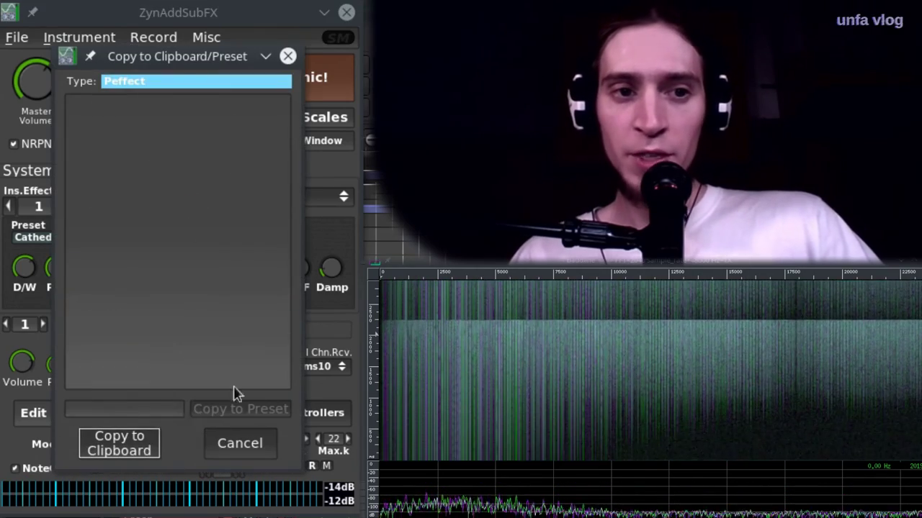
pyautogui.click(142, 450)
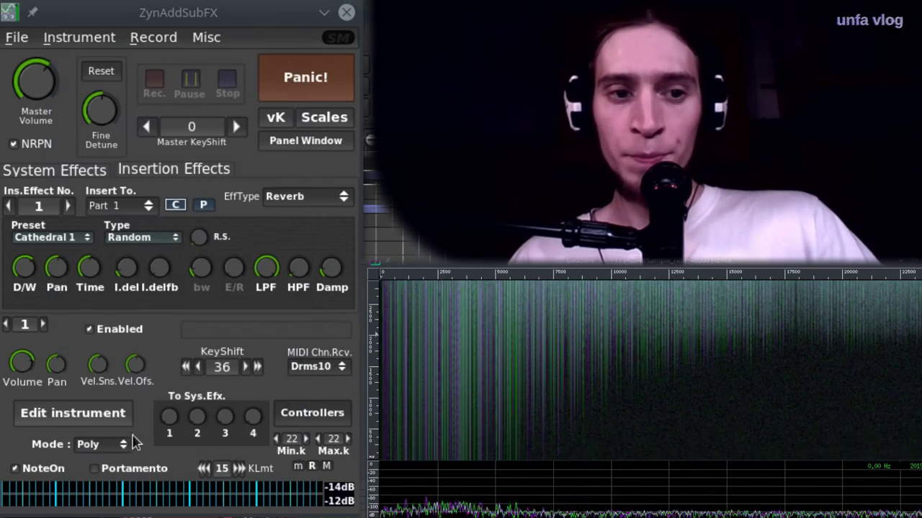
pyautogui.click(68, 206)
pyautogui.click(105, 207)
pyautogui.click(117, 224)
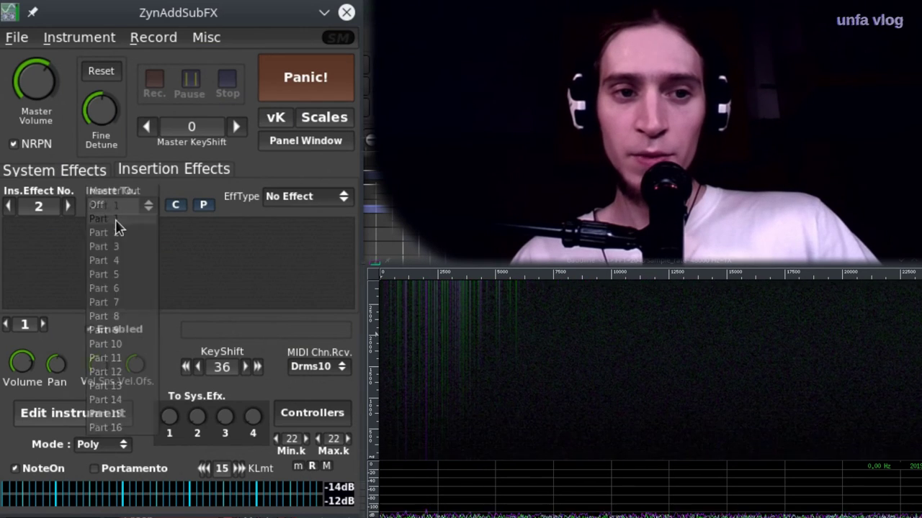
pyautogui.click(291, 200)
pyautogui.click(216, 232)
pyautogui.click(203, 205)
pyautogui.click(147, 442)
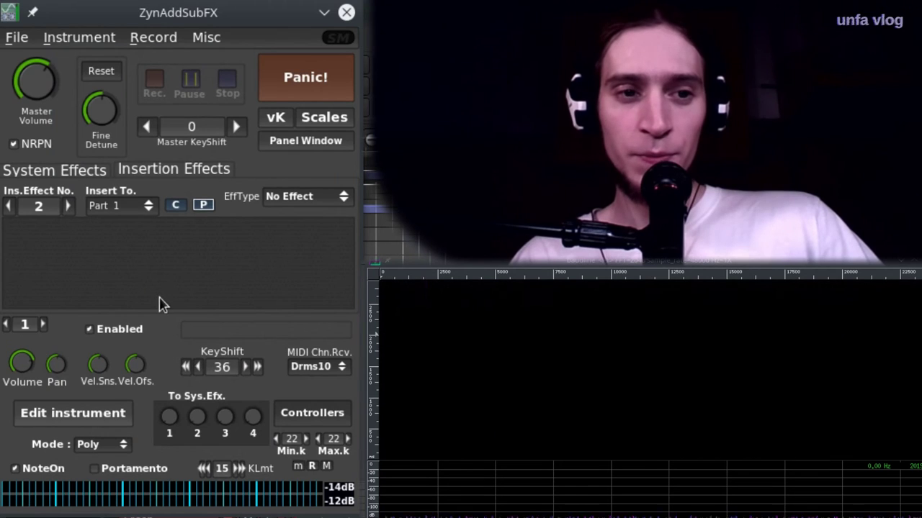
pyautogui.click(8, 207)
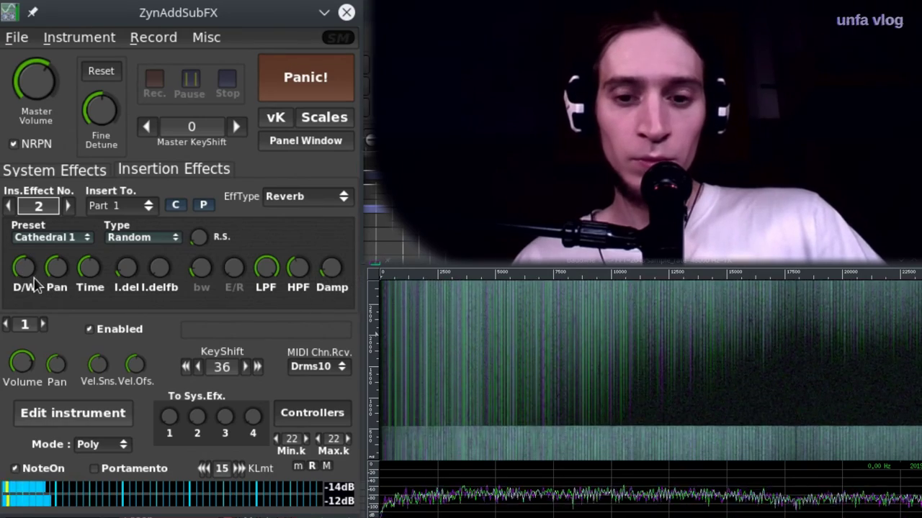
# Step: Make insertion slot 3 a Freeverb reverb on Part 1 with dry/wet lowered to about 37
pyautogui.click(67, 206)
pyautogui.click(130, 207)
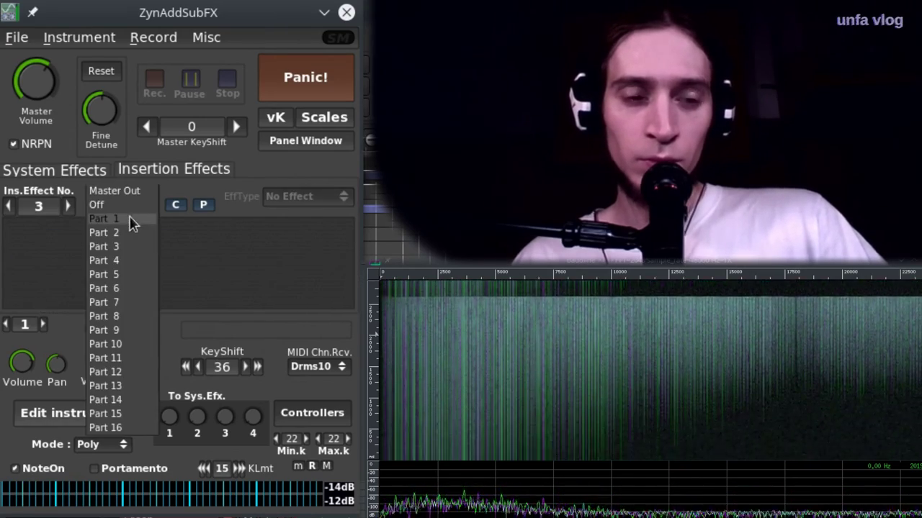
pyautogui.click(129, 219)
pyautogui.click(269, 196)
pyautogui.click(274, 210)
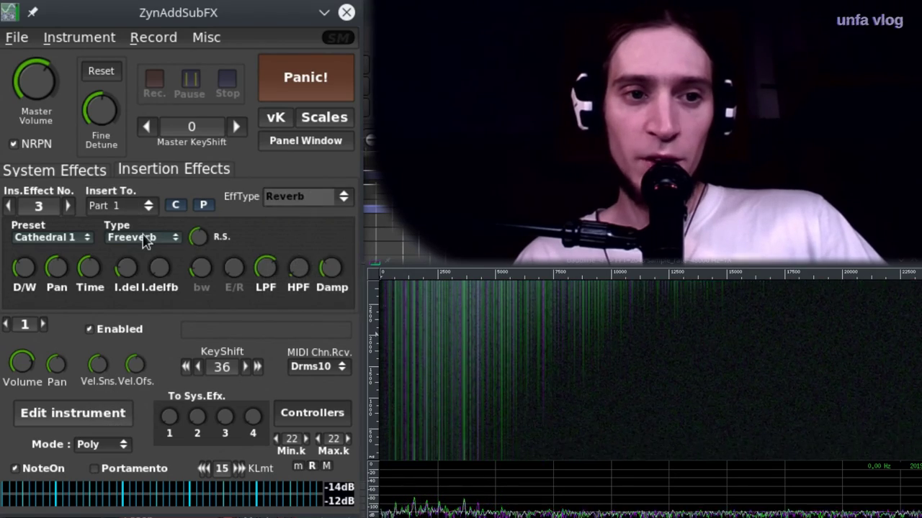
pyautogui.click(146, 238)
pyautogui.click(28, 278)
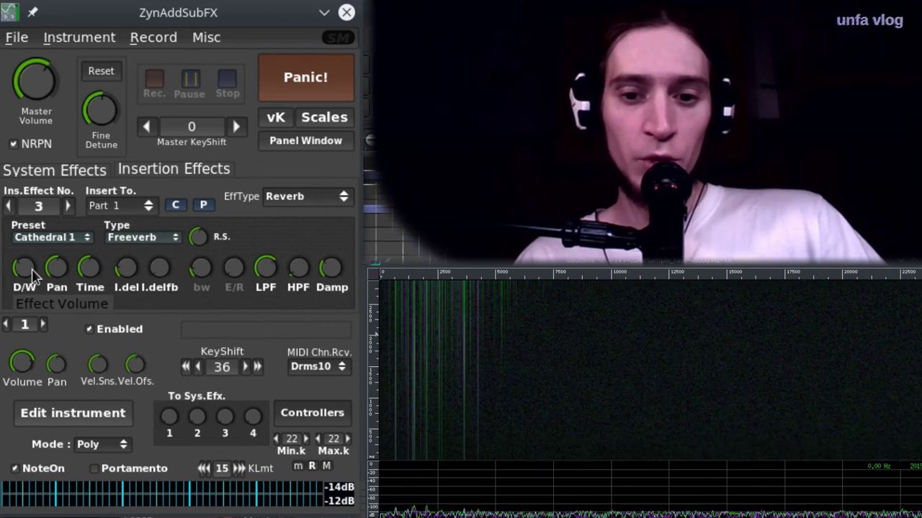
pyautogui.moveTo(37, 279); pyautogui.dragTo(40, 280)
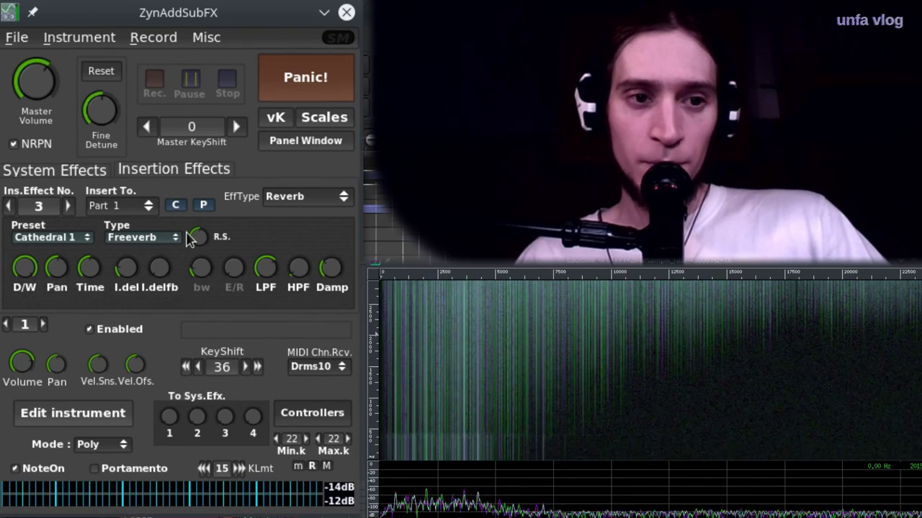
pyautogui.moveTo(200, 286)
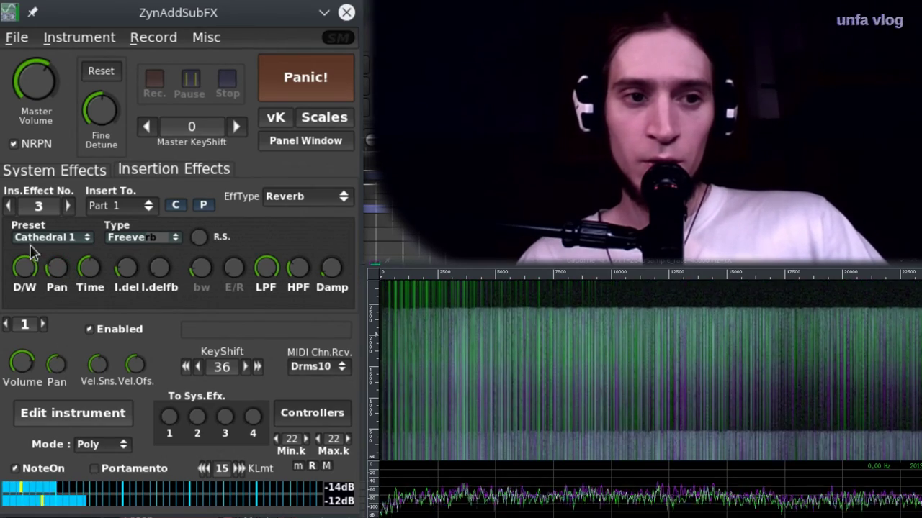
# Step: Step back and forth through insertion slots 1–3 to compare the three stacked reverbs
pyautogui.click(10, 206)
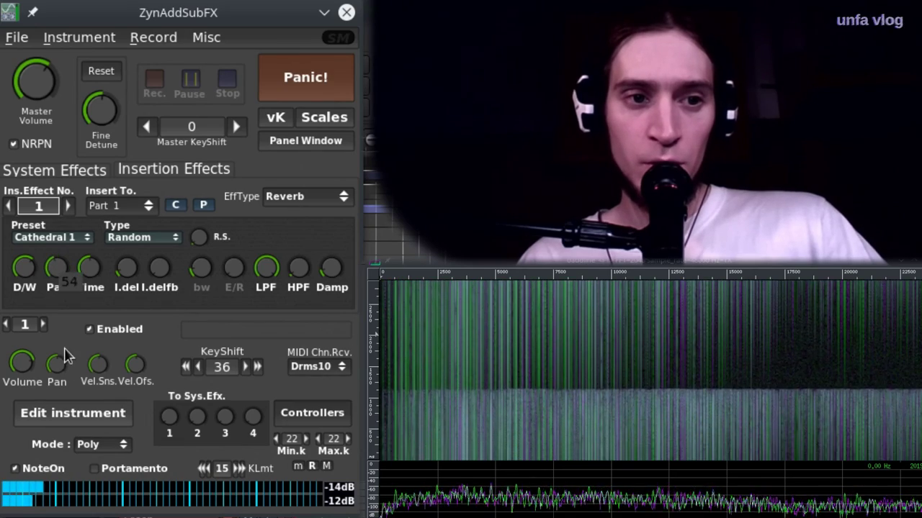
pyautogui.click(70, 206)
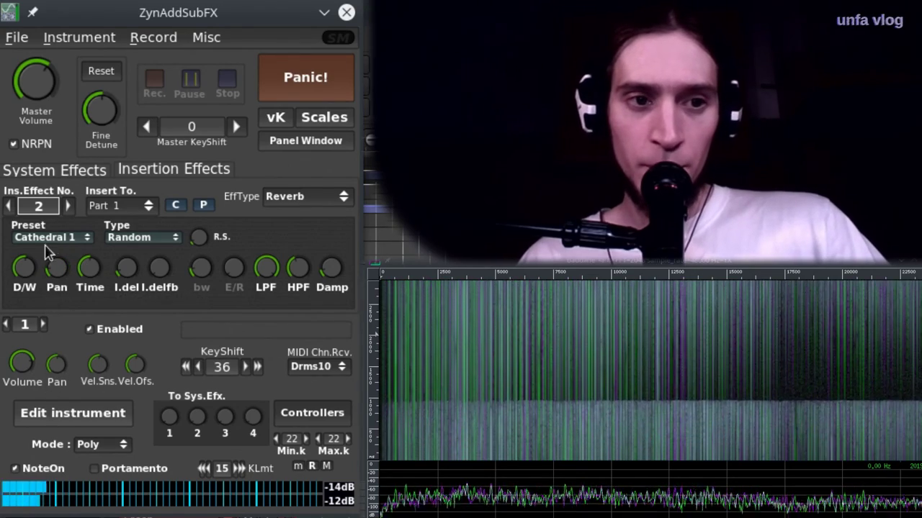
pyautogui.click(9, 206)
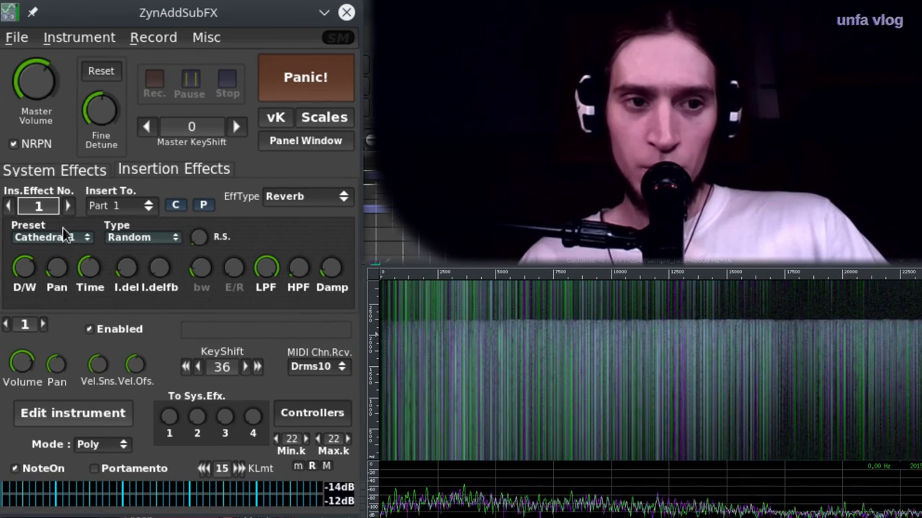
pyautogui.moveTo(196, 240)
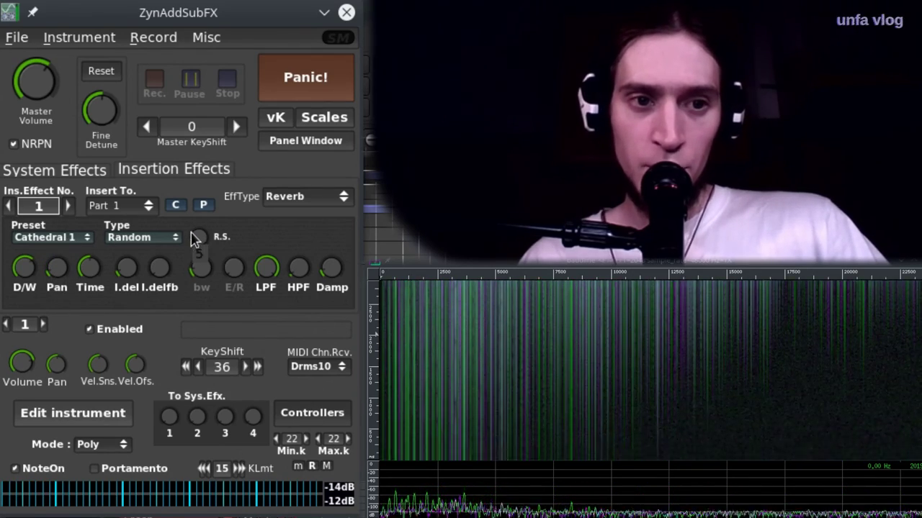
pyautogui.click(68, 206)
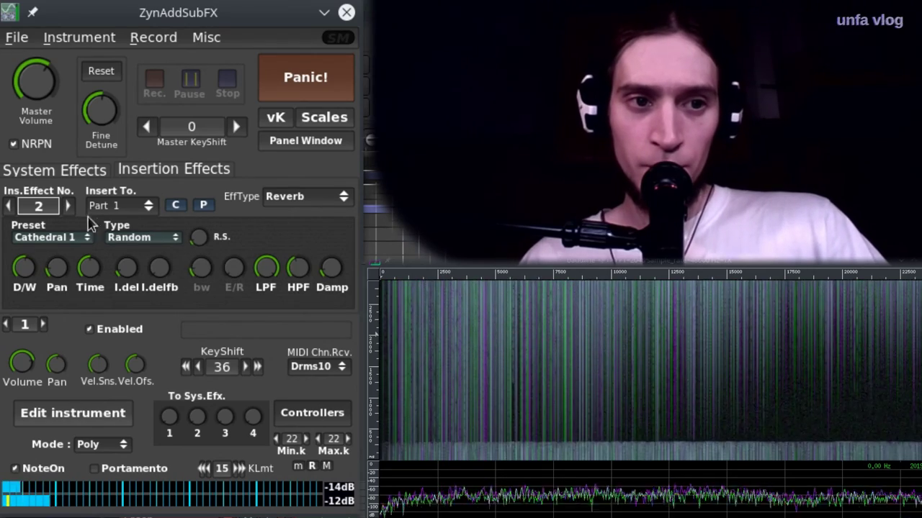
pyautogui.click(67, 206)
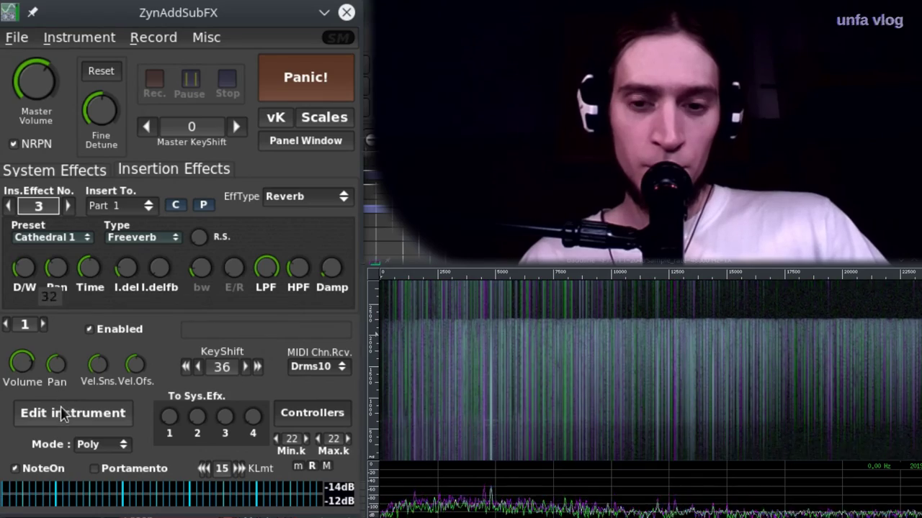
pyautogui.click(8, 206)
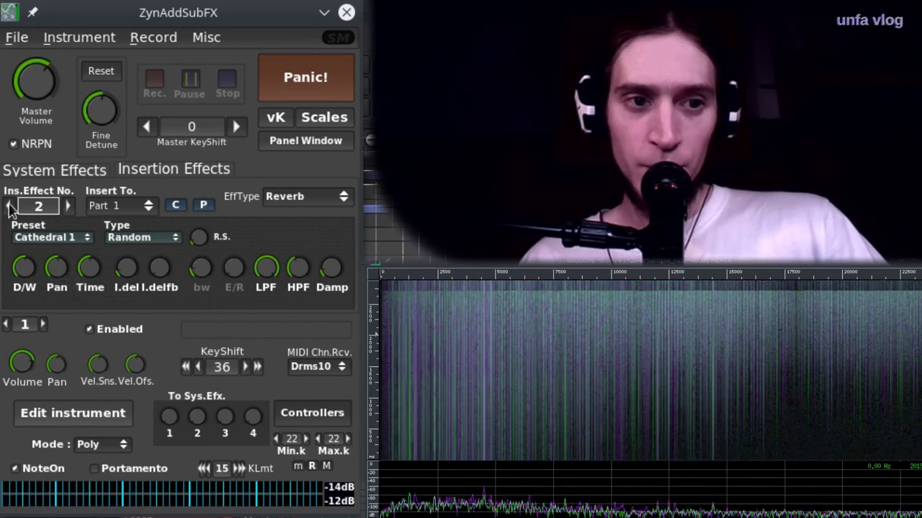
pyautogui.click(8, 206)
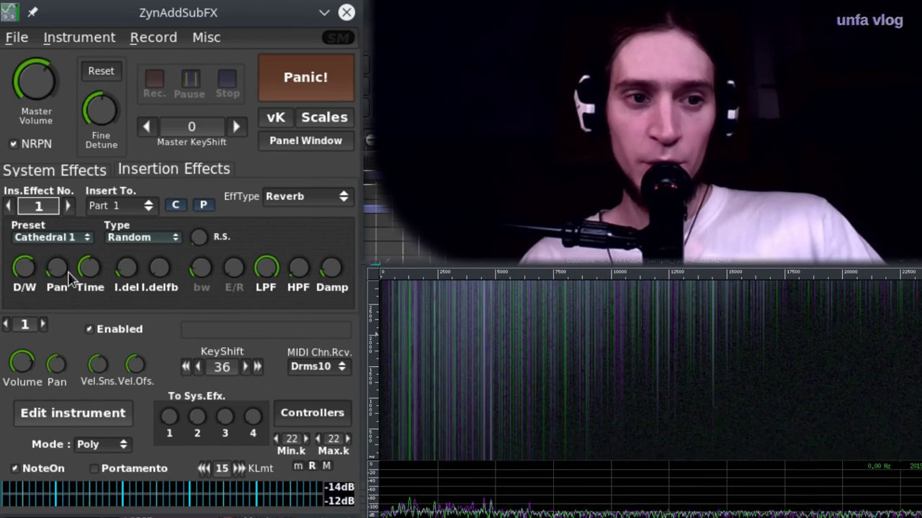
# Step: Route empty insertion slot 4 to Part 1 as a DynFilter and open its filter settings
pyautogui.click(68, 207)
pyautogui.click(68, 207)
pyautogui.click(67, 208)
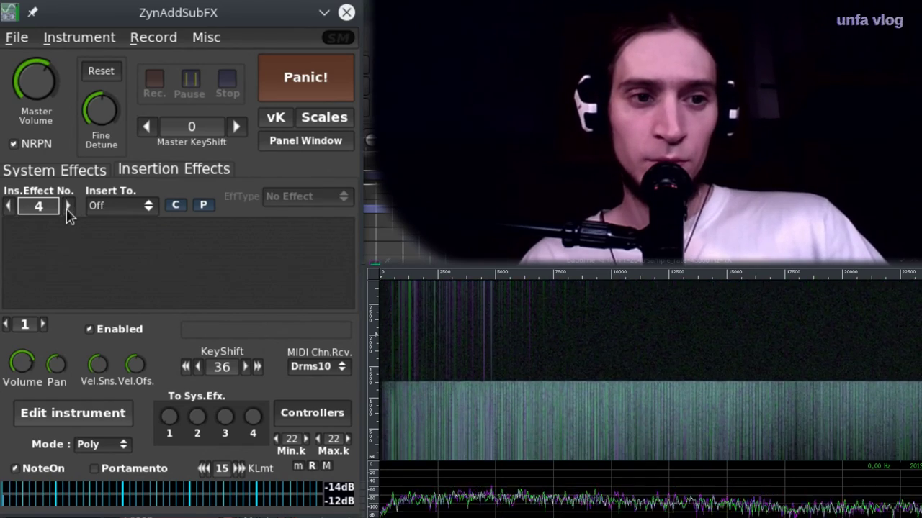
pyautogui.click(8, 206)
pyautogui.click(67, 206)
pyautogui.click(109, 207)
pyautogui.click(111, 219)
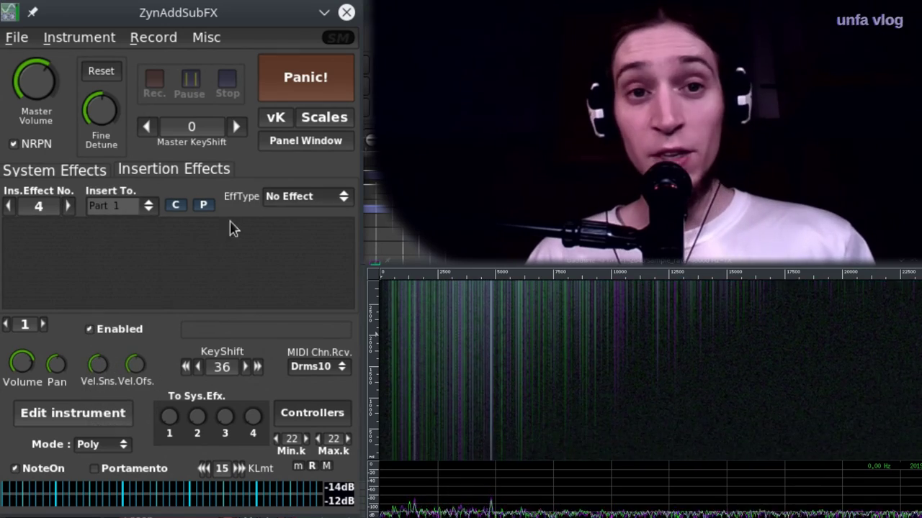
pyautogui.click(272, 201)
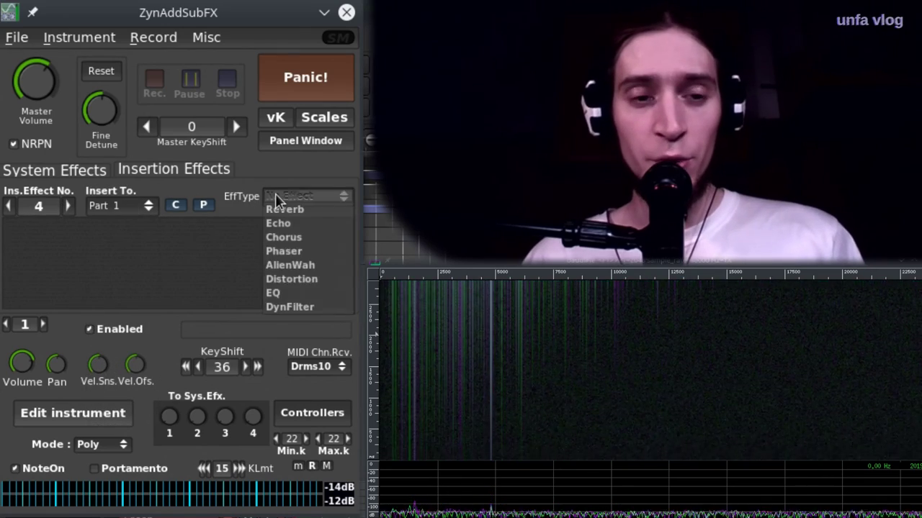
pyautogui.click(291, 309)
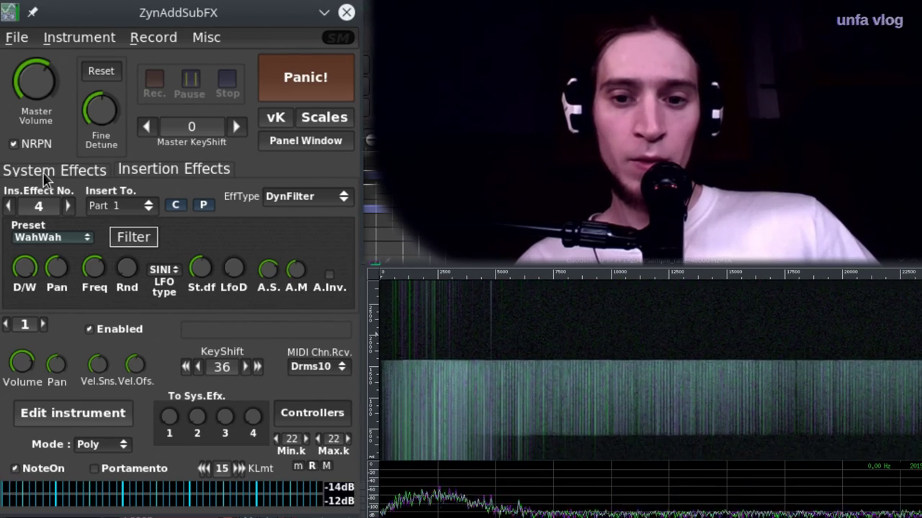
pyautogui.click(128, 238)
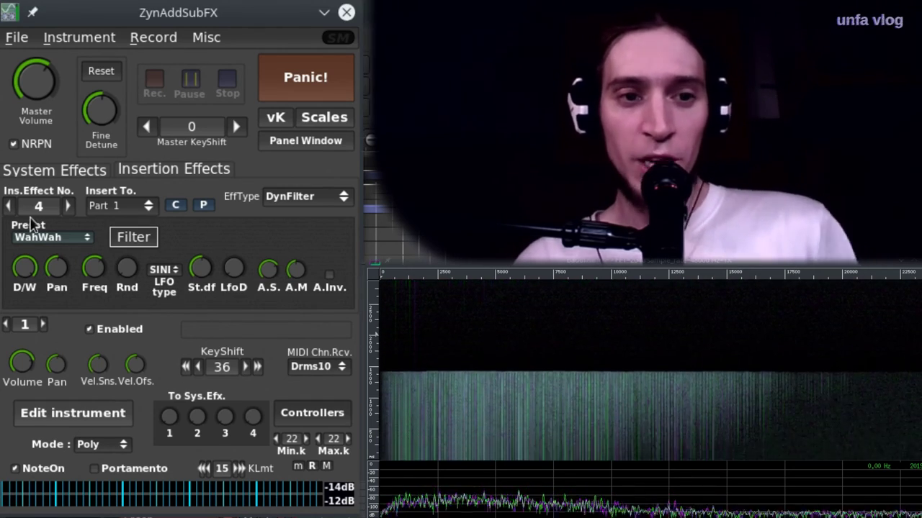
# Step: Make insertion slot 5 an EQ on Part 1 with band 0 a 3-stage Hp2 high-pass
pyautogui.click(68, 207)
pyautogui.click(120, 206)
pyautogui.click(122, 222)
pyautogui.click(277, 195)
pyautogui.click(276, 292)
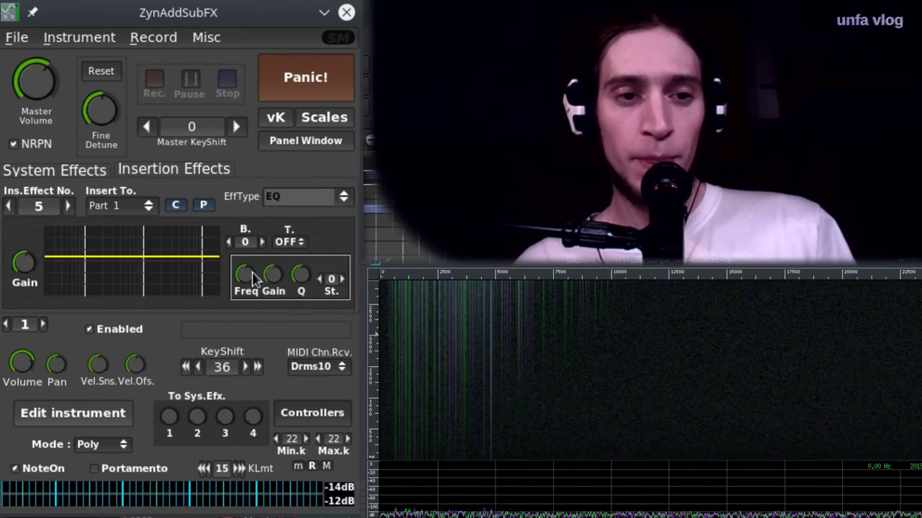
pyautogui.click(286, 243)
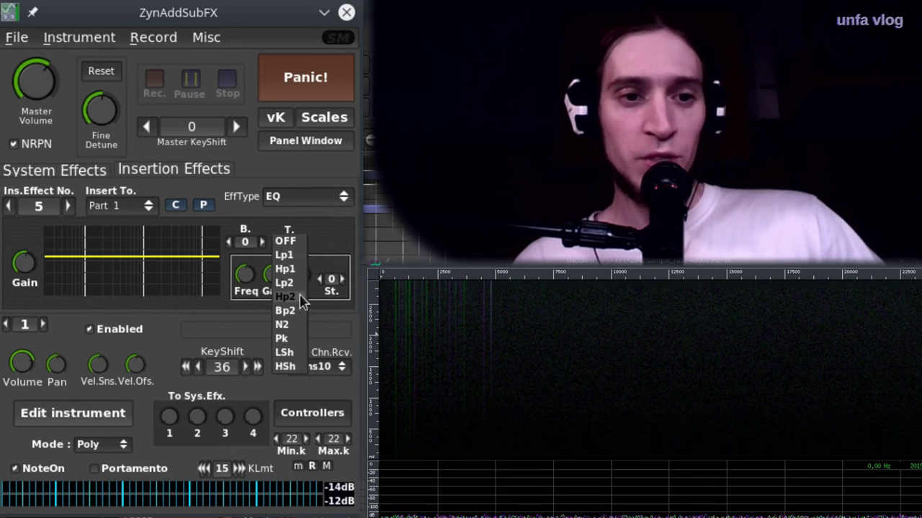
pyautogui.click(283, 294)
pyautogui.click(342, 280)
pyautogui.click(342, 280)
pyautogui.click(342, 279)
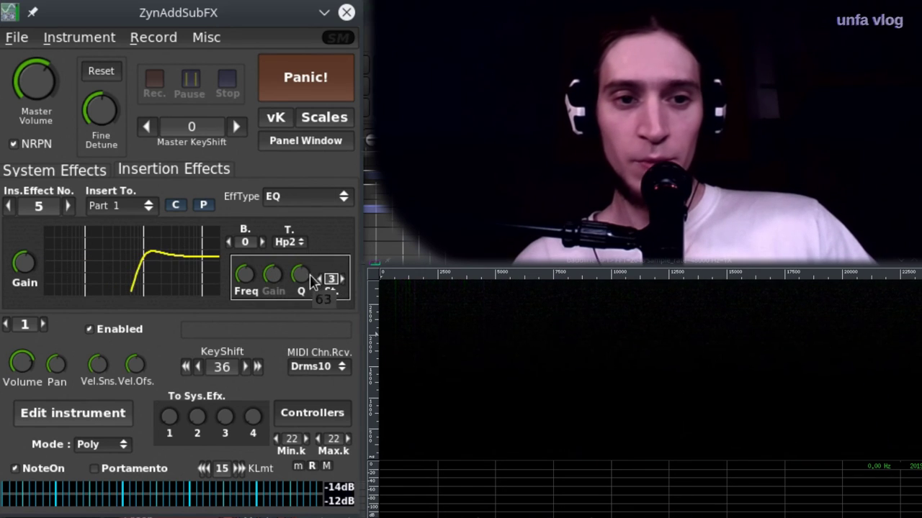
pyautogui.moveTo(242, 277)
pyautogui.mouseDown()
pyautogui.moveTo(252, 303)
pyautogui.moveTo(251, 258)
pyautogui.moveTo(251, 270)
pyautogui.moveTo(243, 267)
pyautogui.moveTo(251, 281)
pyautogui.mouseUp()
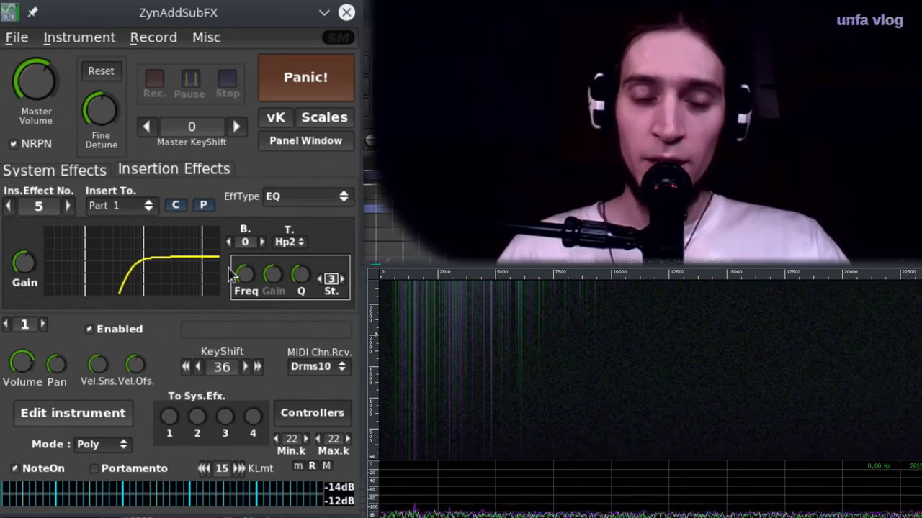
# Step: Set EQ band 1 to a Pk peak with boosted gain, wider Q and lower frequency
pyautogui.click(262, 242)
pyautogui.click(291, 242)
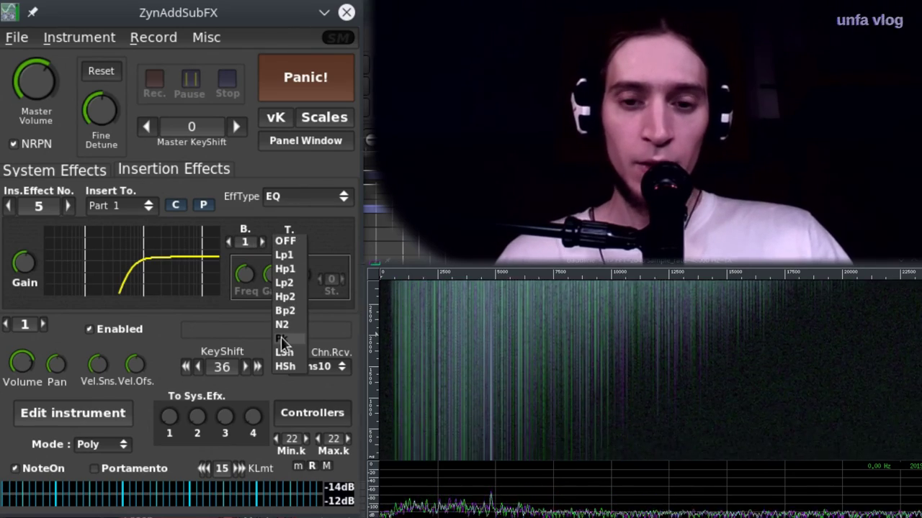
pyautogui.click(281, 339)
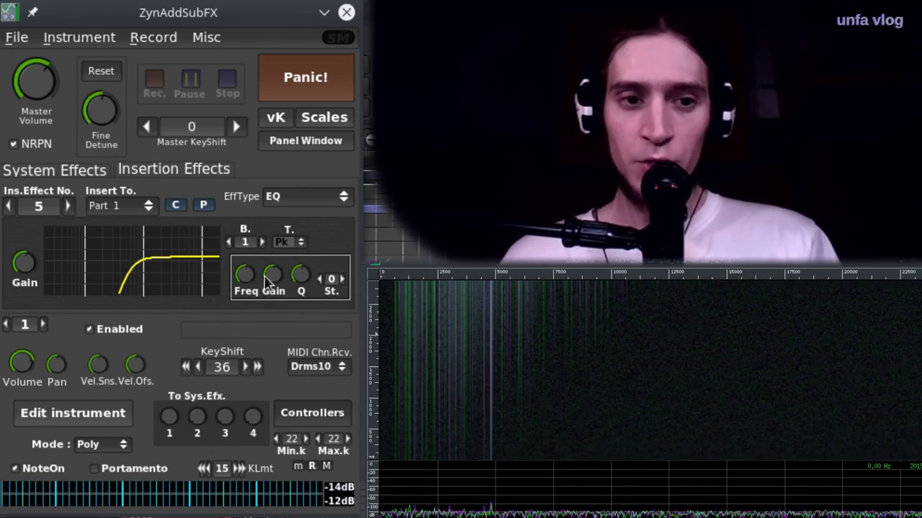
pyautogui.moveTo(278, 282); pyautogui.dragTo(288, 250)
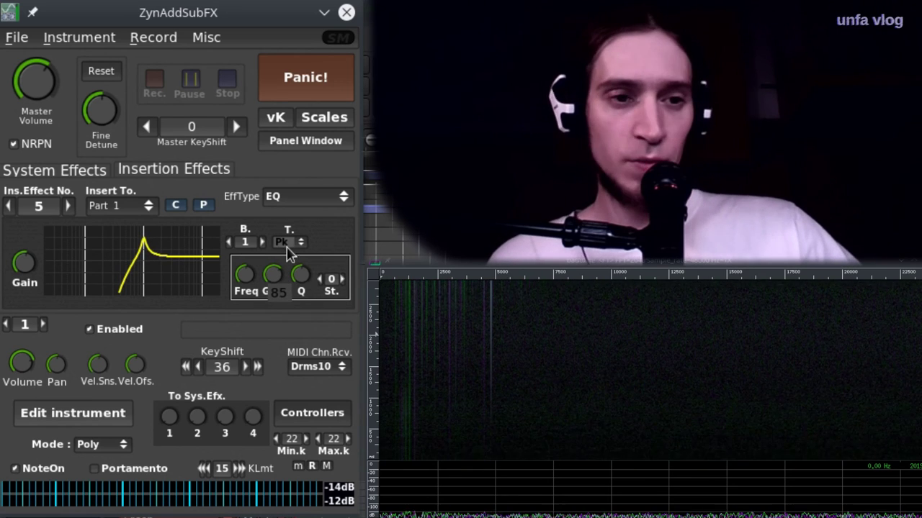
pyautogui.moveTo(316, 277); pyautogui.dragTo(319, 298)
pyautogui.moveTo(245, 274); pyautogui.dragTo(277, 286)
# Step: Make EQ band 2 a broad, gently boosted Pk peak
pyautogui.click(262, 242)
pyautogui.click(288, 242)
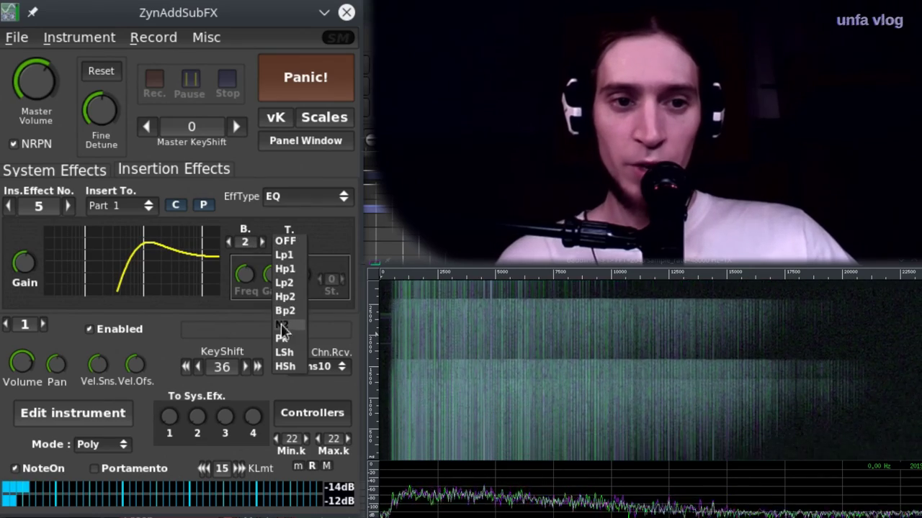
pyautogui.click(283, 337)
pyautogui.moveTo(282, 274); pyautogui.dragTo(250, 263)
pyautogui.moveTo(299, 284); pyautogui.dragTo(254, 268)
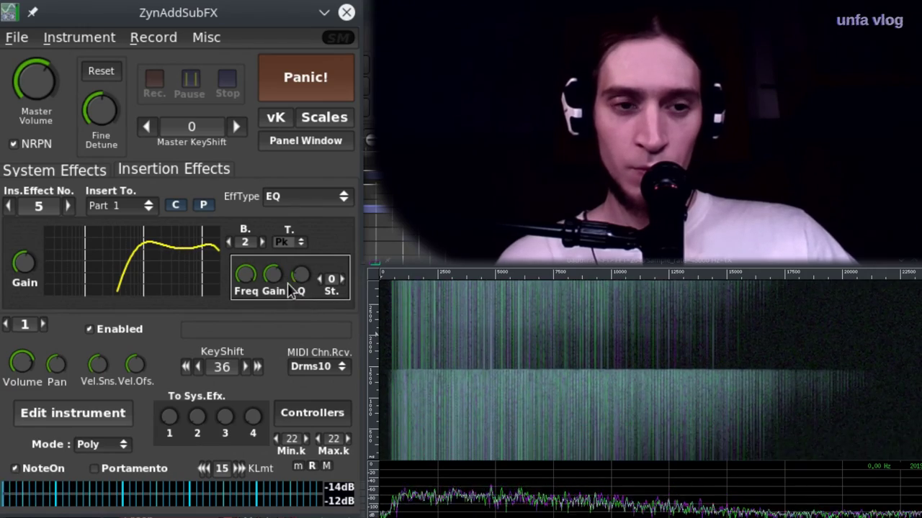
# Step: Make EQ band 3 a narrower, higher Pk band with its gain turned down into a dip
pyautogui.click(263, 244)
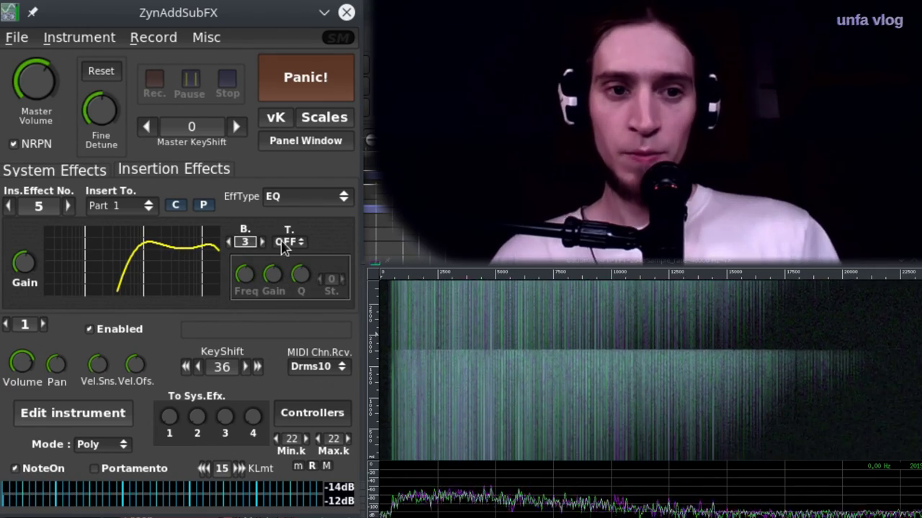
pyautogui.click(286, 243)
pyautogui.click(288, 339)
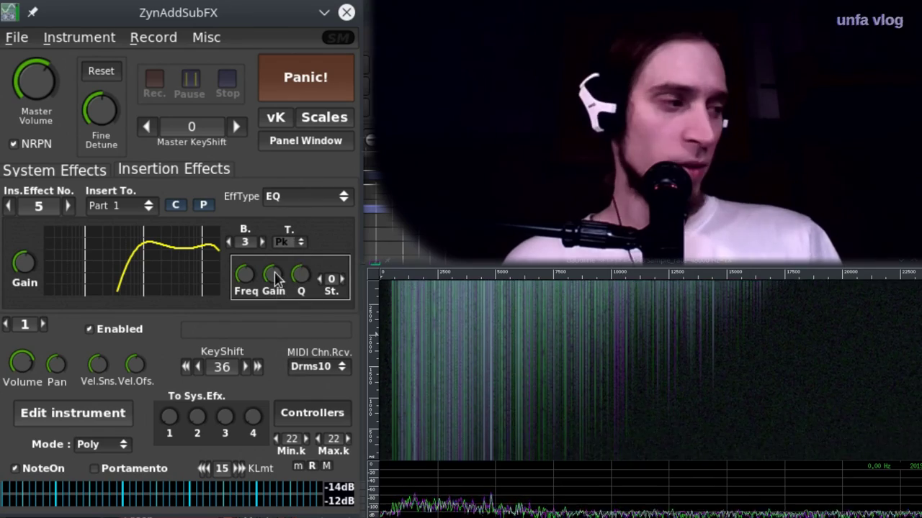
pyautogui.moveTo(270, 284); pyautogui.dragTo(298, 263)
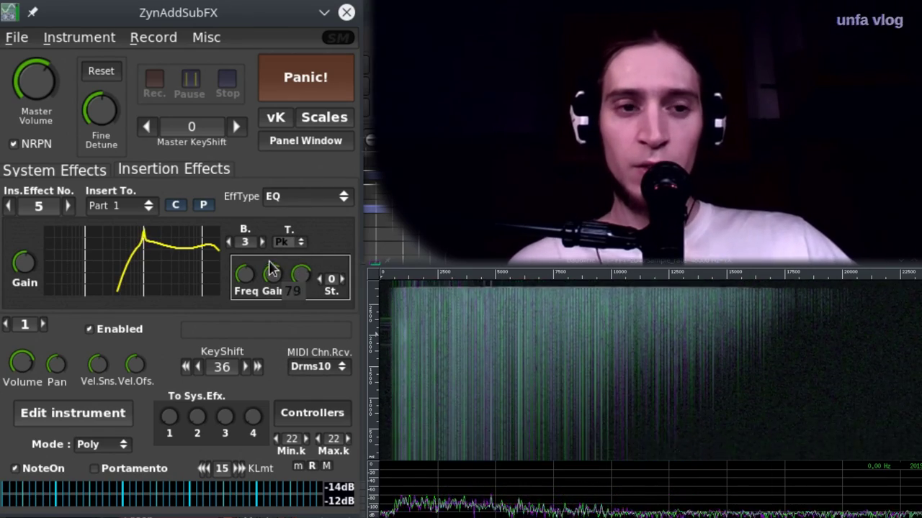
pyautogui.moveTo(242, 280); pyautogui.dragTo(269, 256)
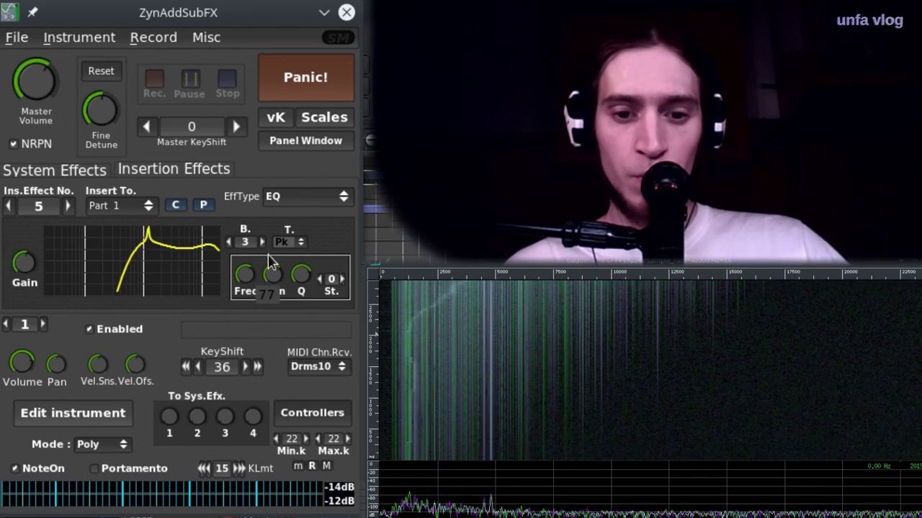
pyautogui.moveTo(278, 275)
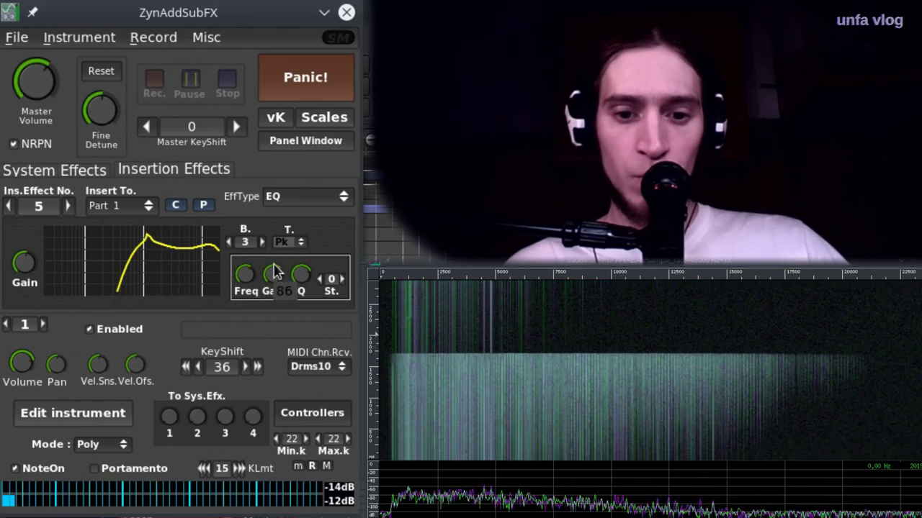
pyautogui.moveTo(274, 280); pyautogui.dragTo(281, 348)
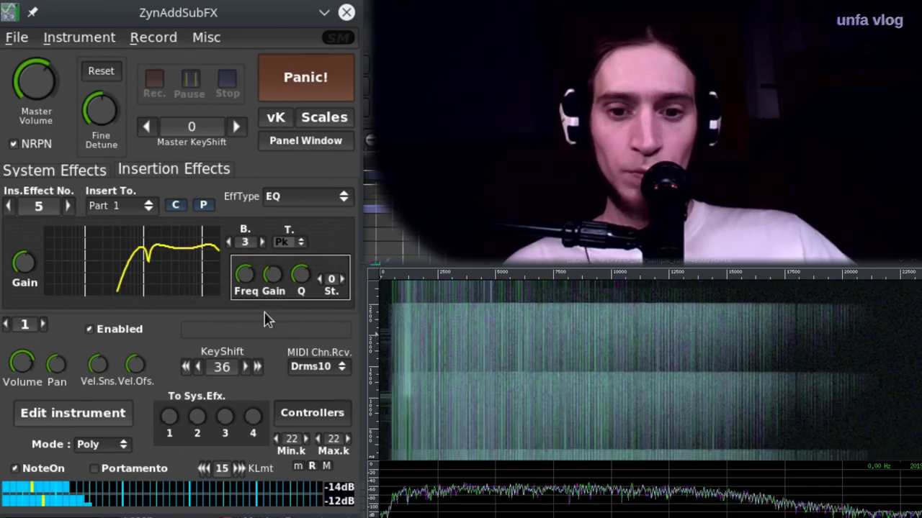
# Step: Make EQ band 4 a Pk peak with boosted gain
pyautogui.click(262, 242)
pyautogui.click(291, 242)
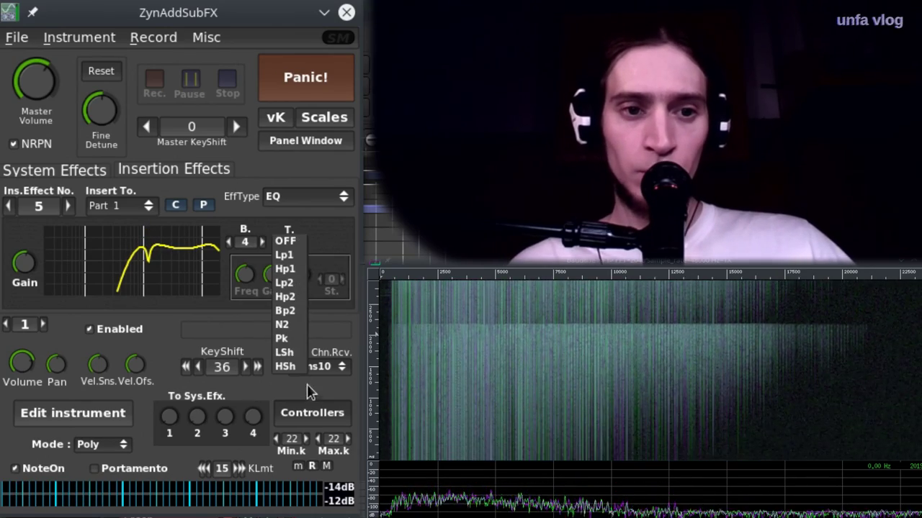
pyautogui.click(288, 341)
pyautogui.moveTo(273, 283)
pyautogui.mouseDown()
pyautogui.moveTo(273, 247)
pyautogui.moveTo(263, 269)
pyautogui.moveTo(247, 268)
pyautogui.moveTo(243, 239)
pyautogui.moveTo(304, 298)
pyautogui.moveTo(292, 288)
pyautogui.moveTo(273, 329)
pyautogui.moveTo(266, 291)
pyautogui.mouseUp()
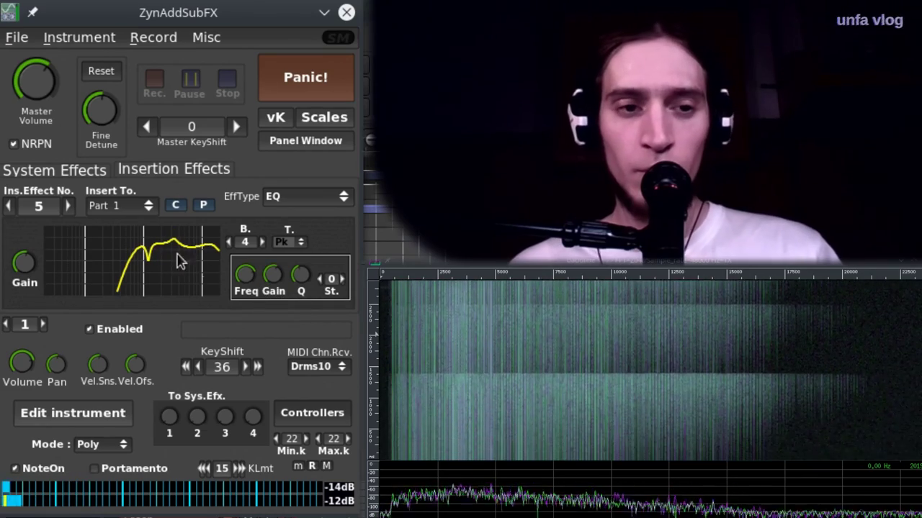
# Step: Step back through the Crash's insertion effect slots, past the DynFilter, toward the first Random Cathedral 1 reverb
pyautogui.click(9, 206)
pyautogui.click(9, 205)
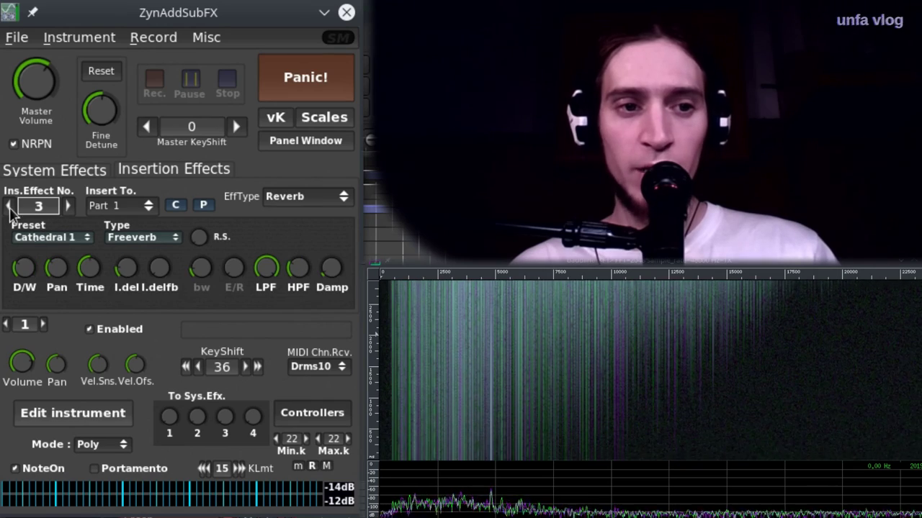
pyautogui.moveTo(93, 295)
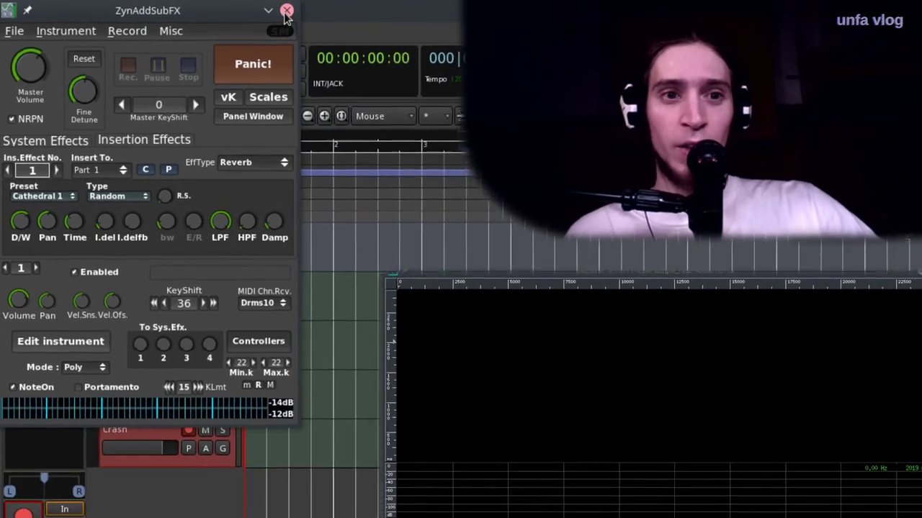
# Step: Close the Crash's ZynAddSubFX window to return to Ardour's editor
pyautogui.click(346, 12)
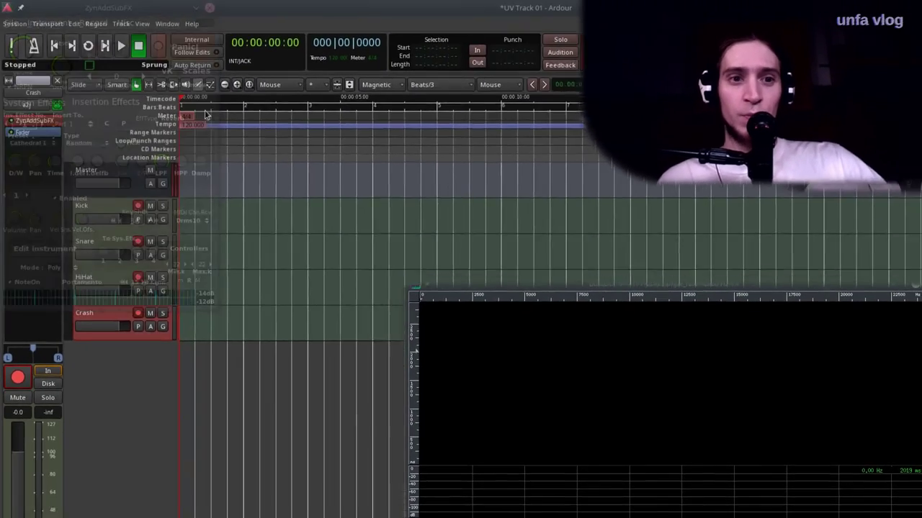